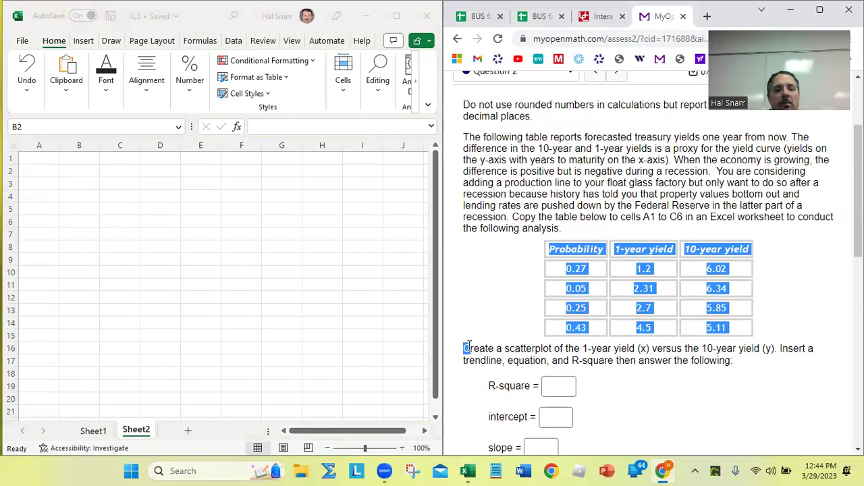
# Paste the copied probability and treasury yield table into cell A1 of Sheet2, matching the destination formatting
pyautogui.click(47, 160)
pyautogui.rightClick(48, 160)
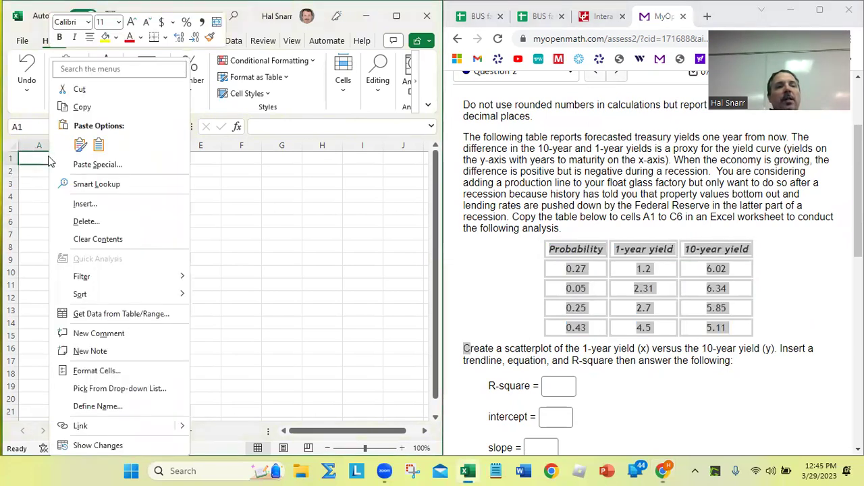
pyautogui.click(99, 145)
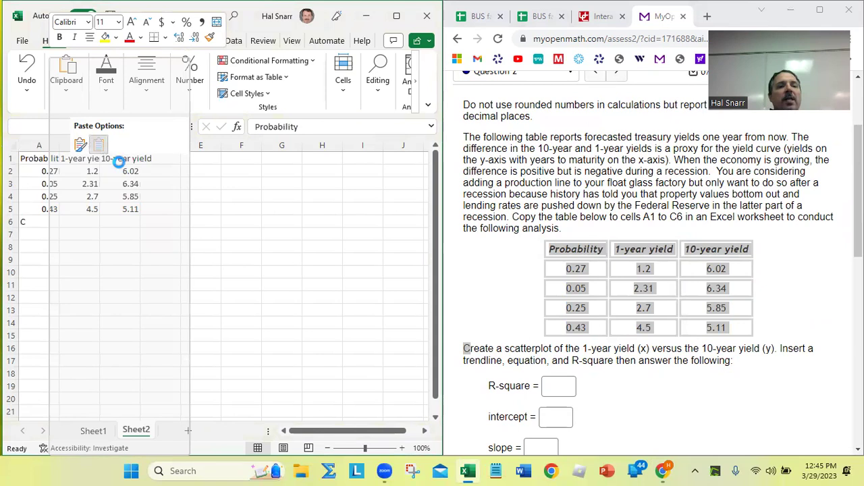
pyautogui.press('ctrl')
pyautogui.press('ctrl')
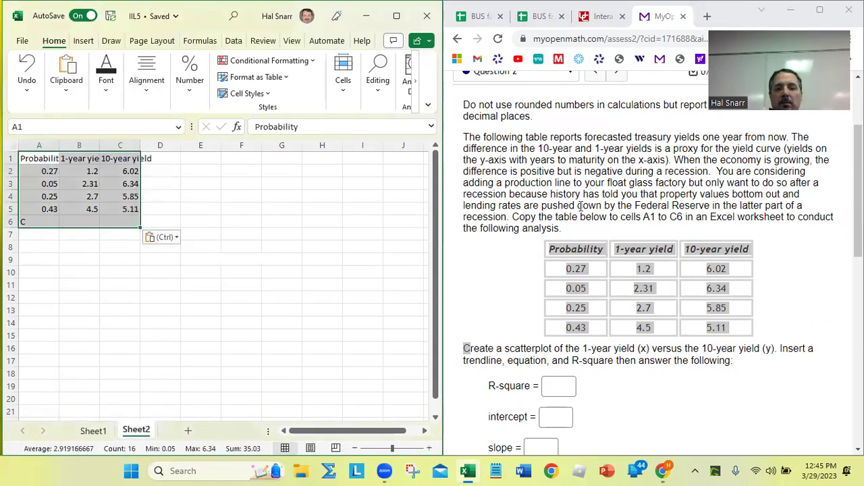
# Clear the stray letter C from cell A6 beneath the pasted table
pyautogui.press('Down')
pyautogui.press('Down')
pyautogui.press('Down')
pyautogui.press('Down')
pyautogui.press('Down')
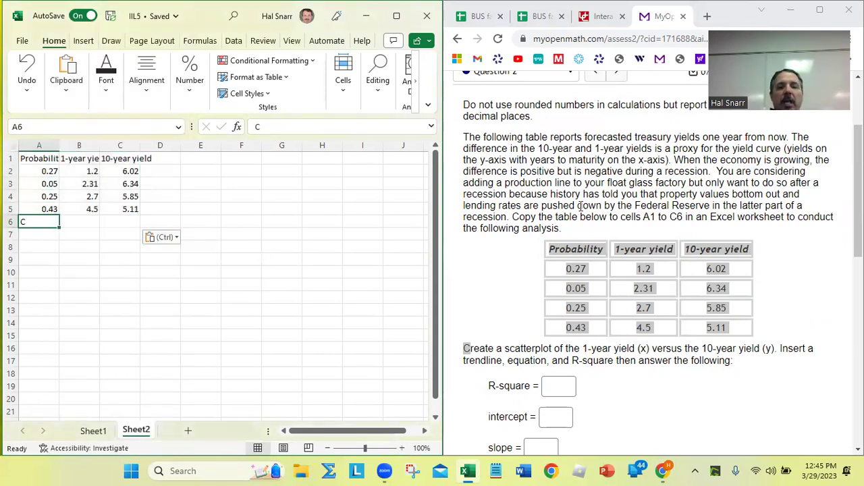
pyautogui.press('Delete')
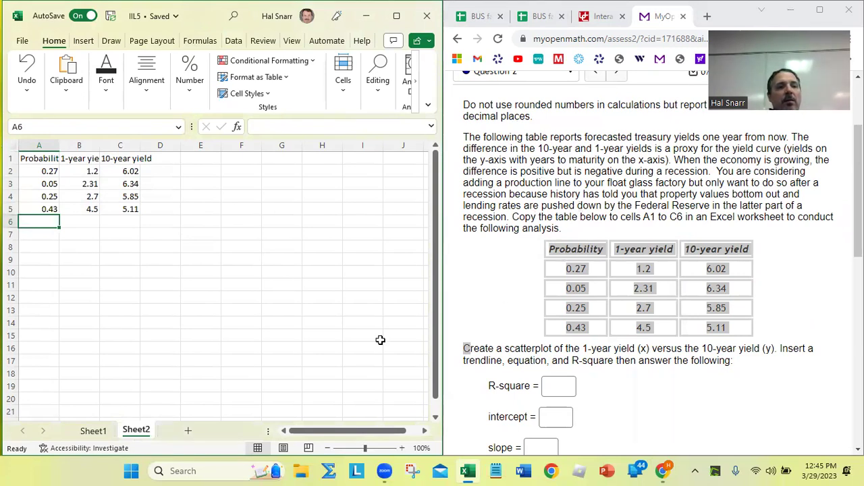
# Auto-fit the widths of columns A through D so the table headers fit
pyautogui.moveTo(44, 145); pyautogui.dragTo(137, 144)
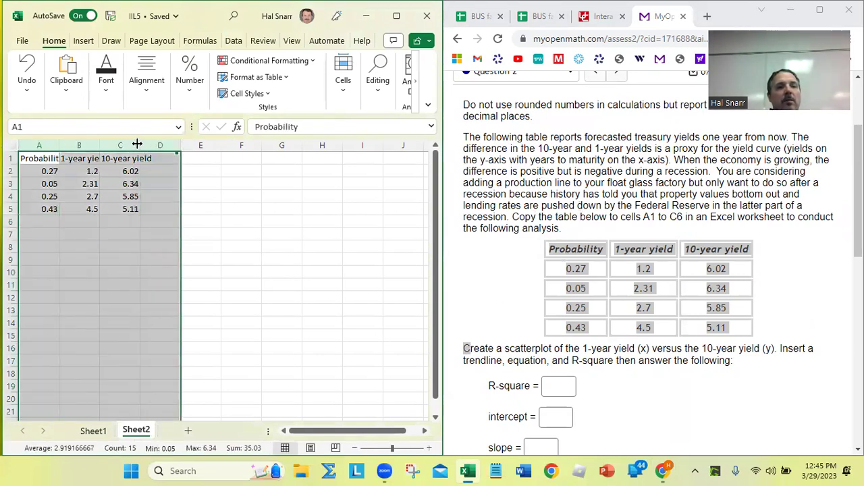
pyautogui.doubleClick(137, 145)
pyautogui.click(144, 233)
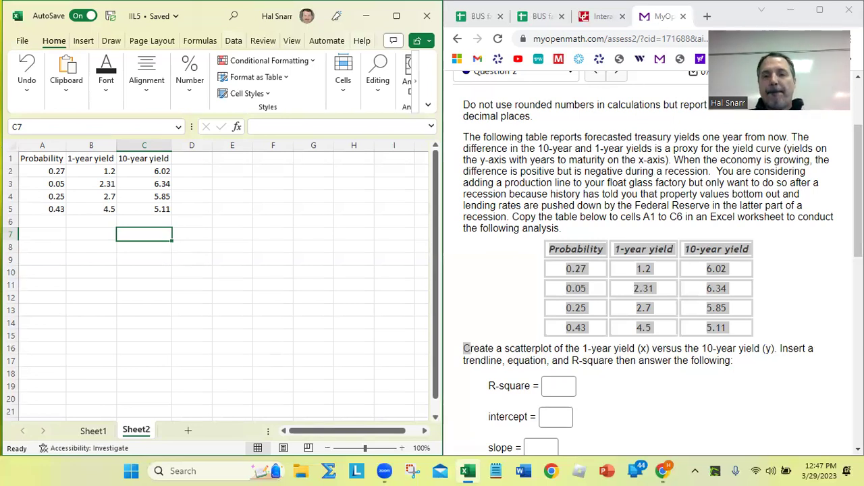
# Insert a markers-only scatter chart from the 1-year and 10-year yield data in B1:C5, including the headers
pyautogui.scroll(-1, 675, 409)
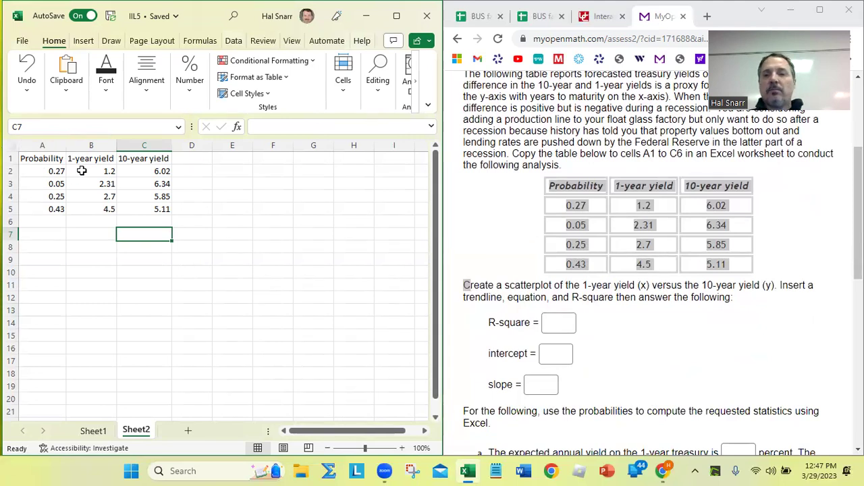
pyautogui.moveTo(80, 160); pyautogui.dragTo(145, 211)
pyautogui.click(102, 158)
pyautogui.moveTo(106, 156); pyautogui.dragTo(144, 206)
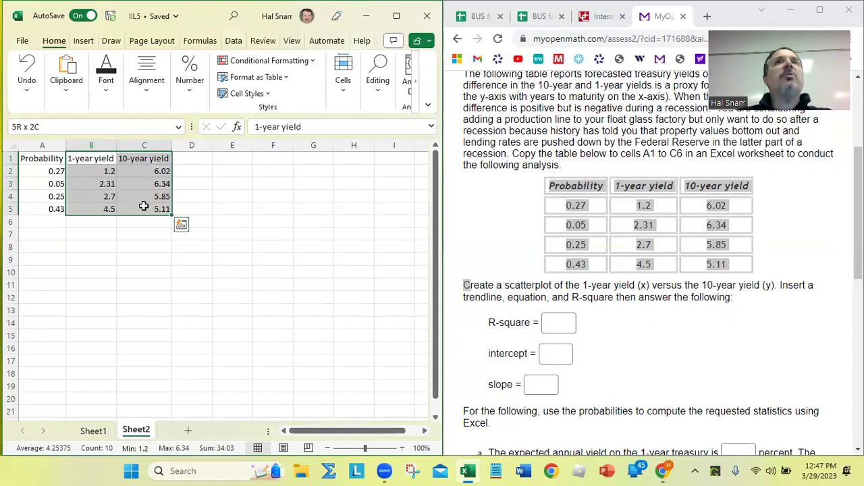
pyautogui.moveTo(144, 205); pyautogui.dragTo(144, 206)
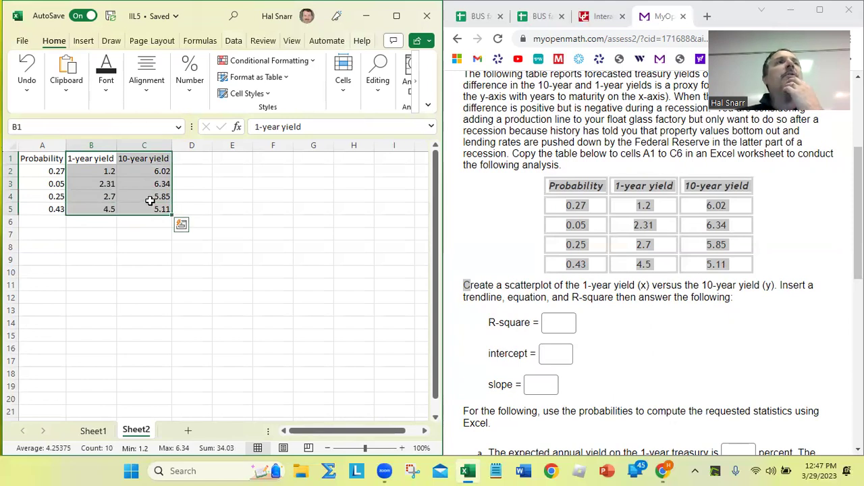
pyautogui.click(88, 158)
pyautogui.moveTo(90, 160); pyautogui.dragTo(139, 206)
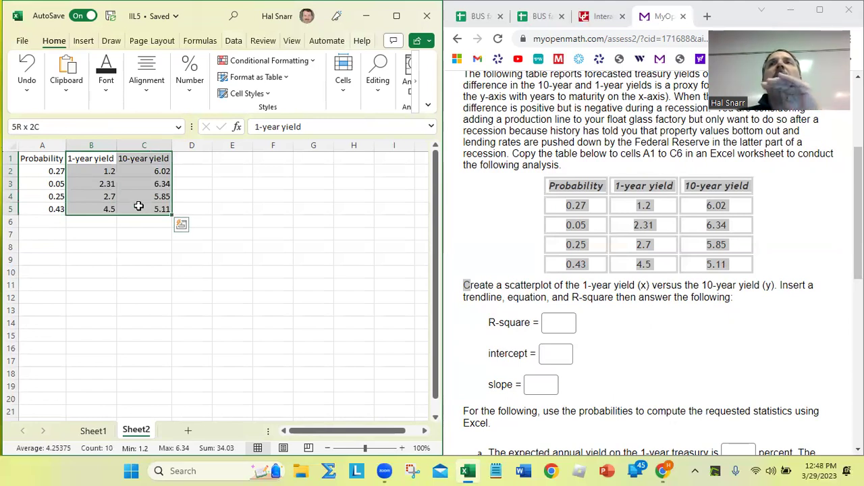
pyautogui.moveTo(138, 206); pyautogui.dragTo(138, 206)
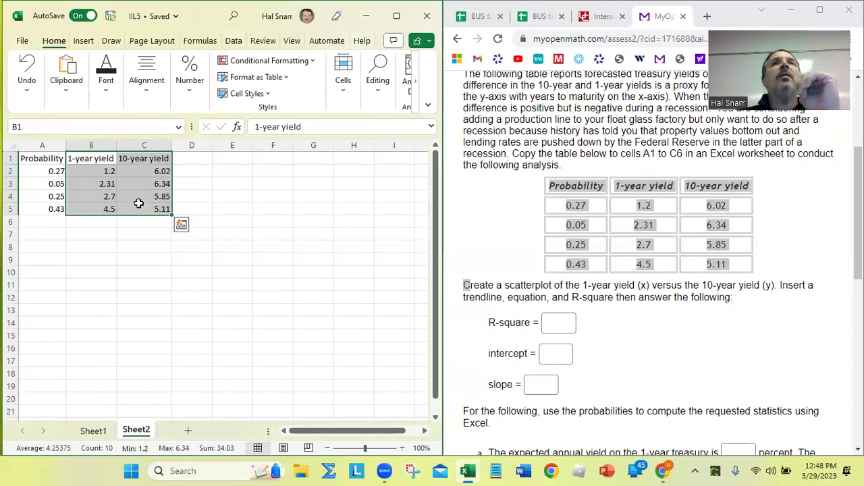
pyautogui.moveTo(93, 155); pyautogui.dragTo(145, 206)
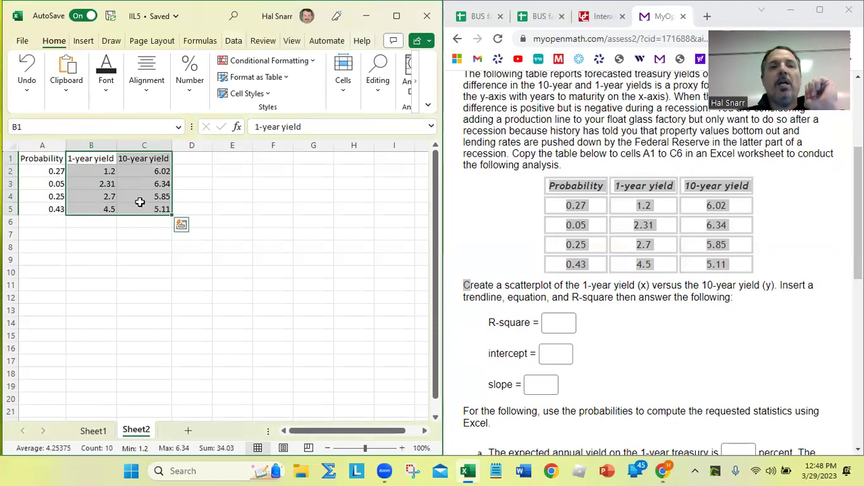
pyautogui.click(83, 42)
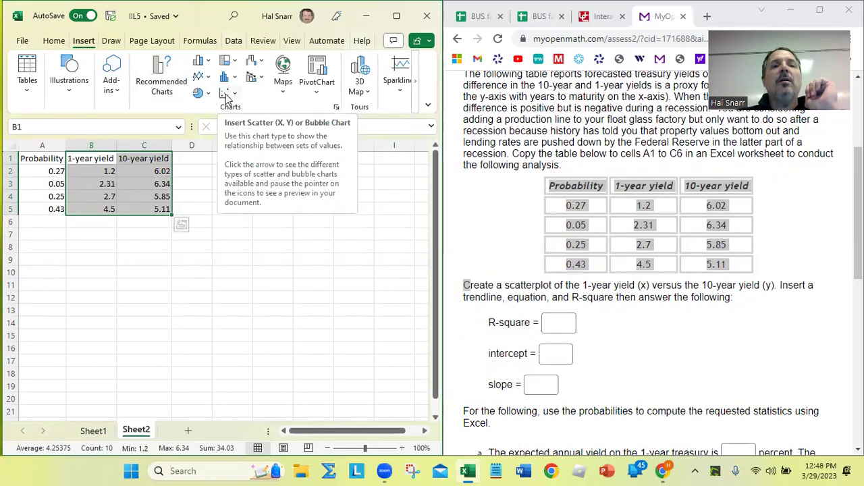
pyautogui.click(225, 95)
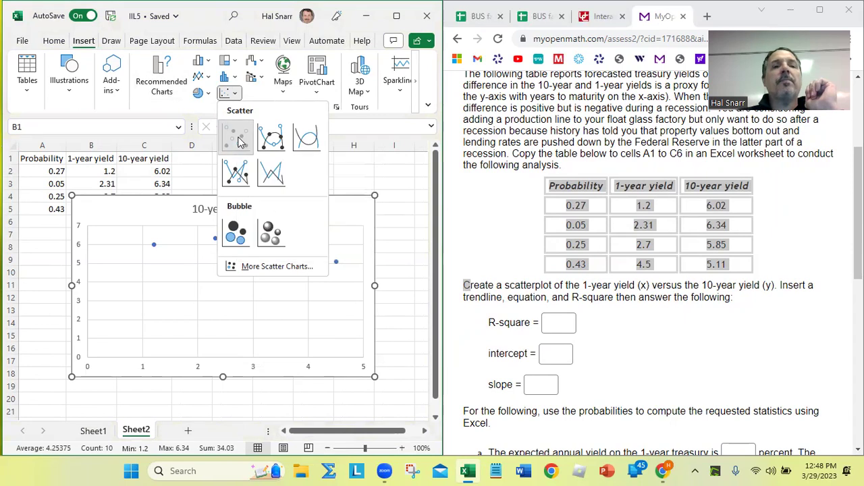
pyautogui.click(237, 139)
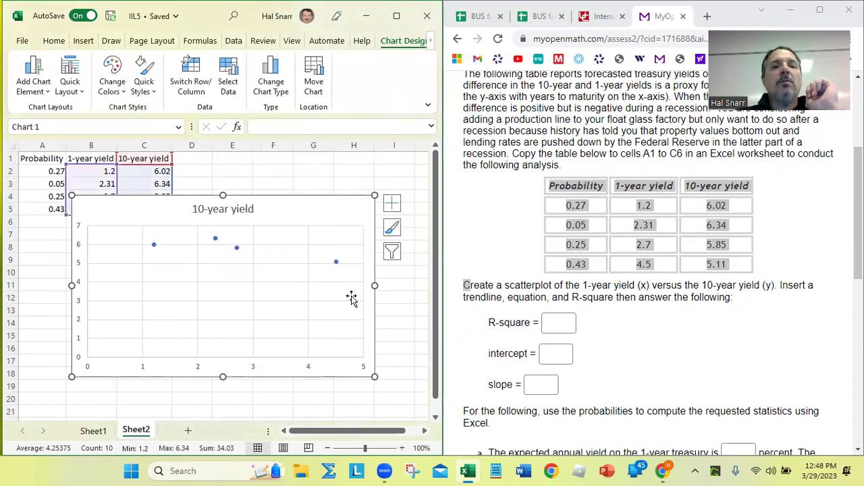
# Narrow the scatter chart and place it beside the data table, over columns D to I
pyautogui.moveTo(374, 285); pyautogui.dragTo(311, 292)
pyautogui.moveTo(291, 233); pyautogui.dragTo(378, 182)
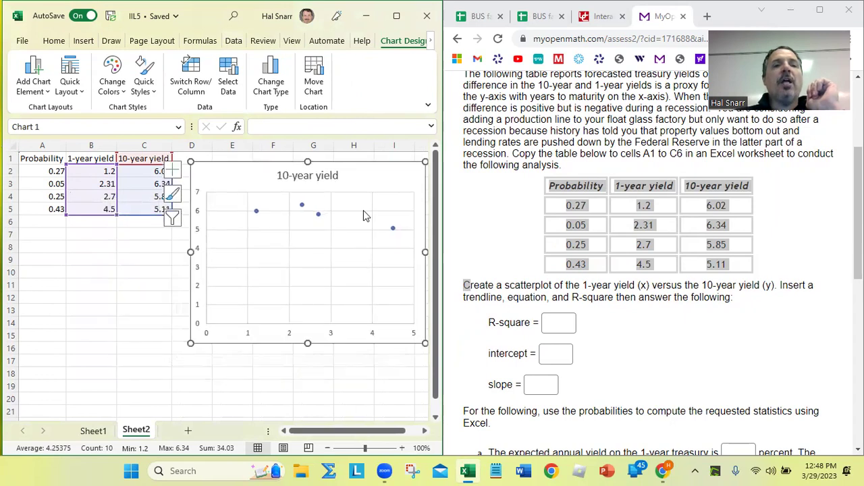
# Add a linear trendline displaying its equation and R-squared value, and move their label to the empty plot area below the line
pyautogui.rightClick(318, 219)
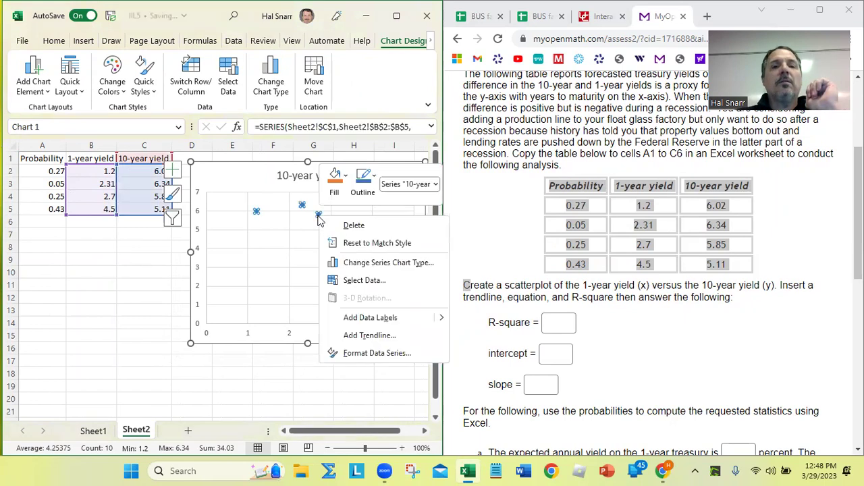
pyautogui.click(370, 341)
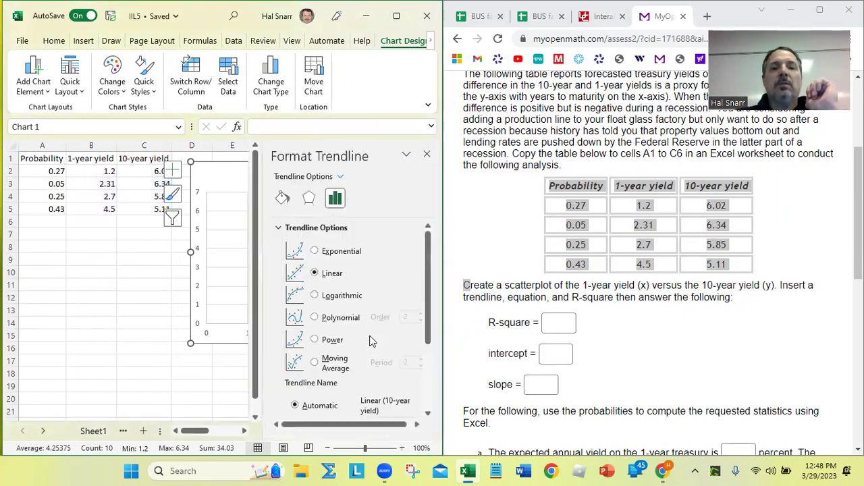
pyautogui.scroll(-3, 341, 378)
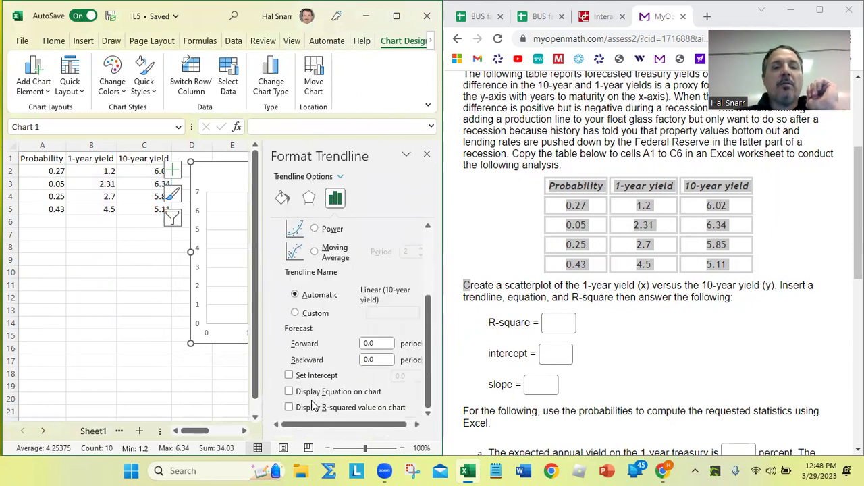
pyautogui.click(289, 394)
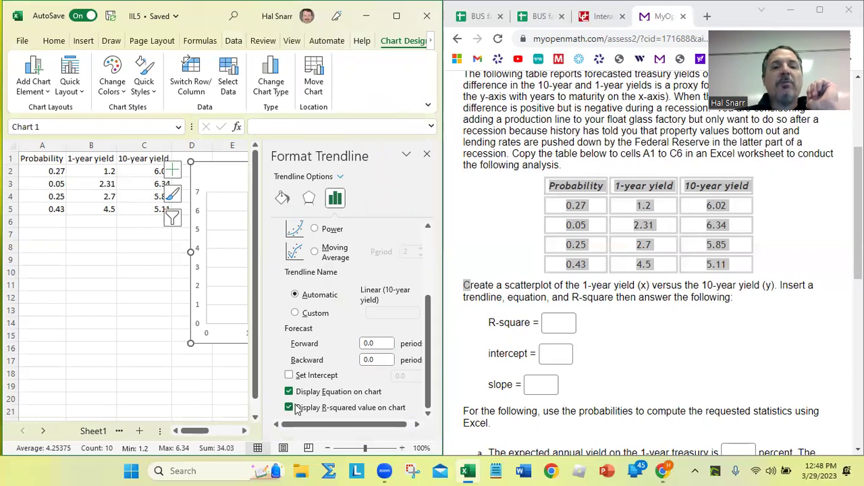
pyautogui.click(215, 311)
pyautogui.click(427, 154)
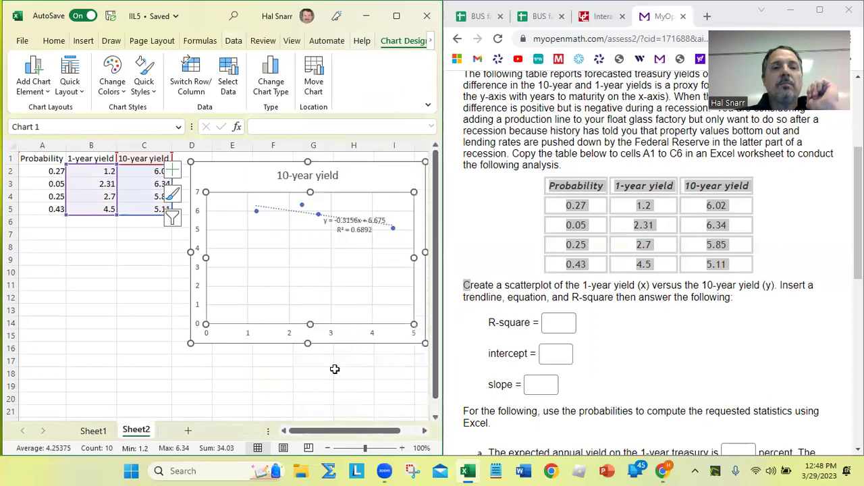
pyautogui.moveTo(358, 233); pyautogui.dragTo(289, 274)
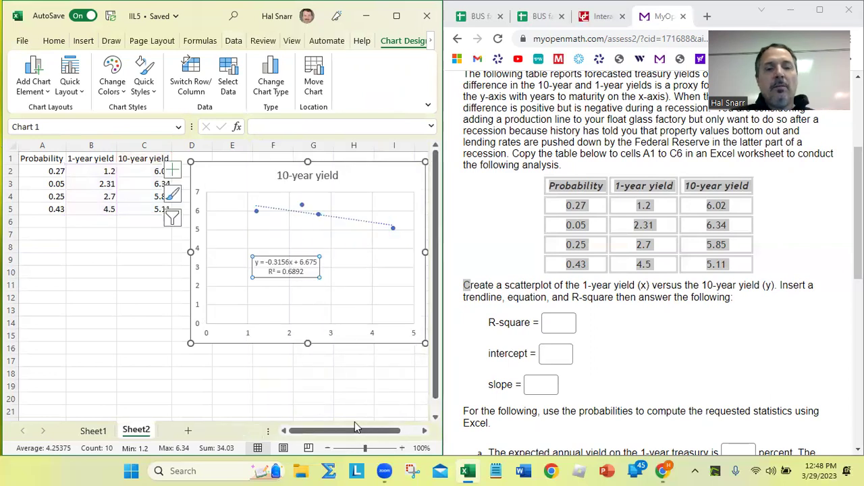
# Try to copy the R² value 0.6892 from the trendline label into the R-square answer field on the MyOpenMath page
pyautogui.click(376, 447)
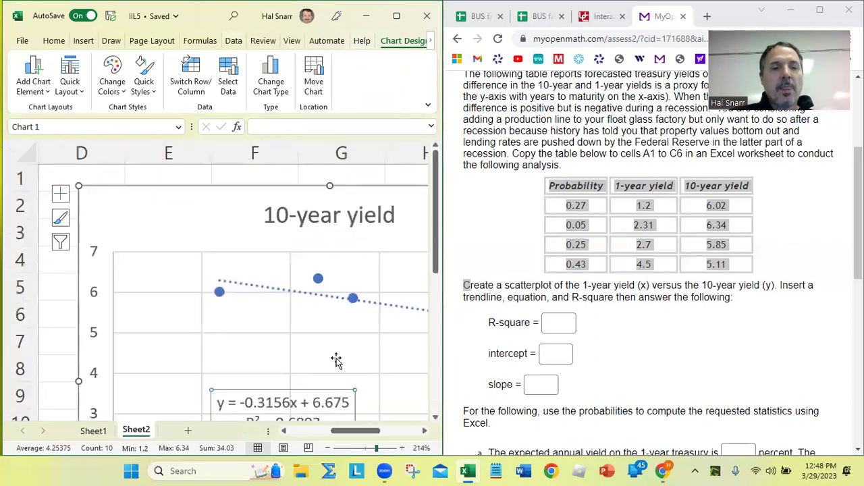
pyautogui.click(365, 447)
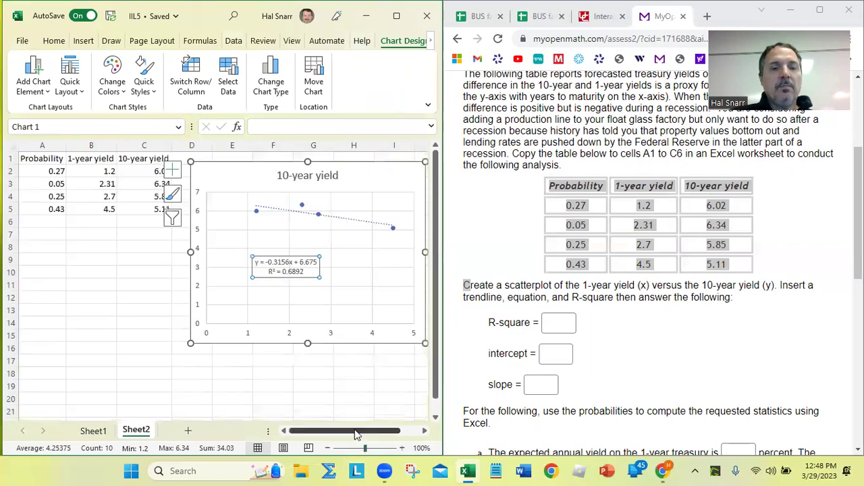
pyautogui.click(368, 448)
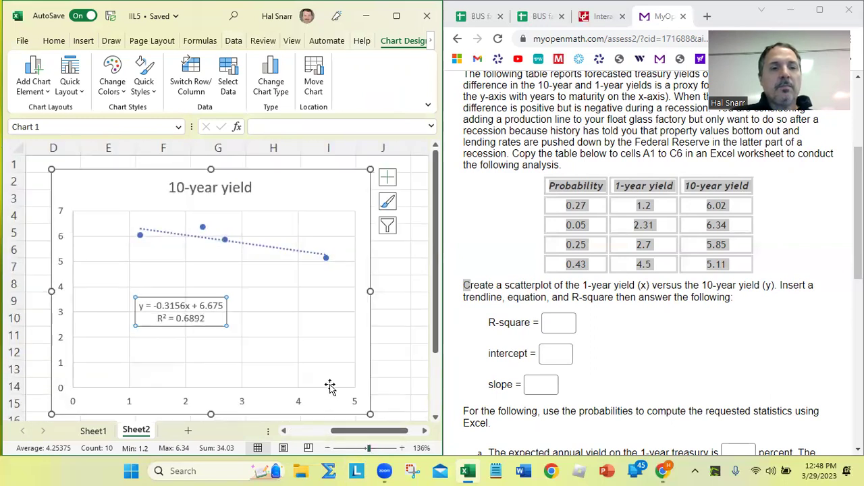
pyautogui.click(401, 374)
pyautogui.scroll(-1, 401, 368)
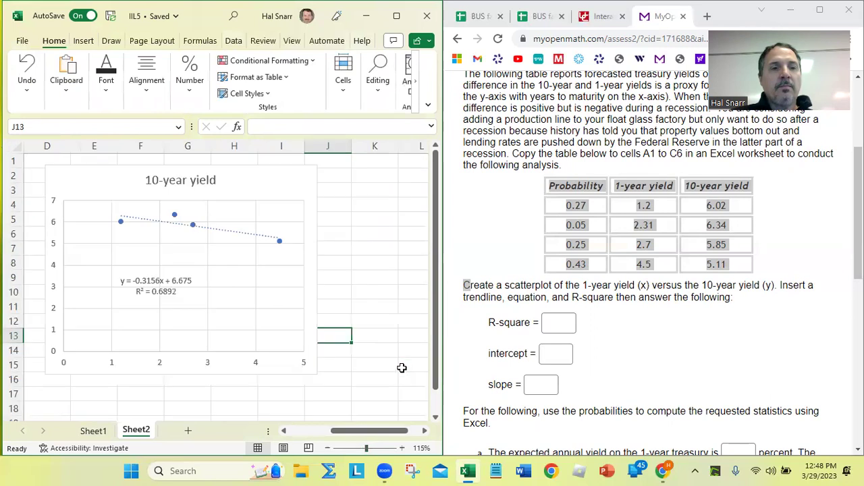
pyautogui.moveTo(389, 440); pyautogui.dragTo(348, 439)
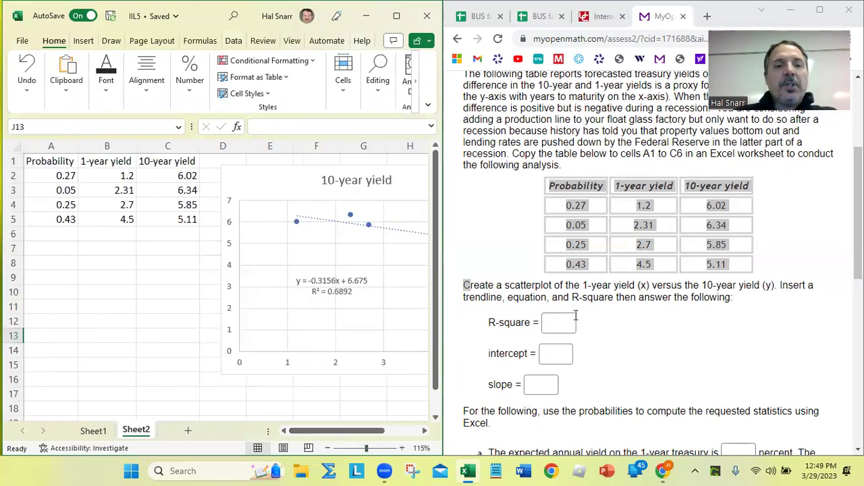
pyautogui.click(341, 290)
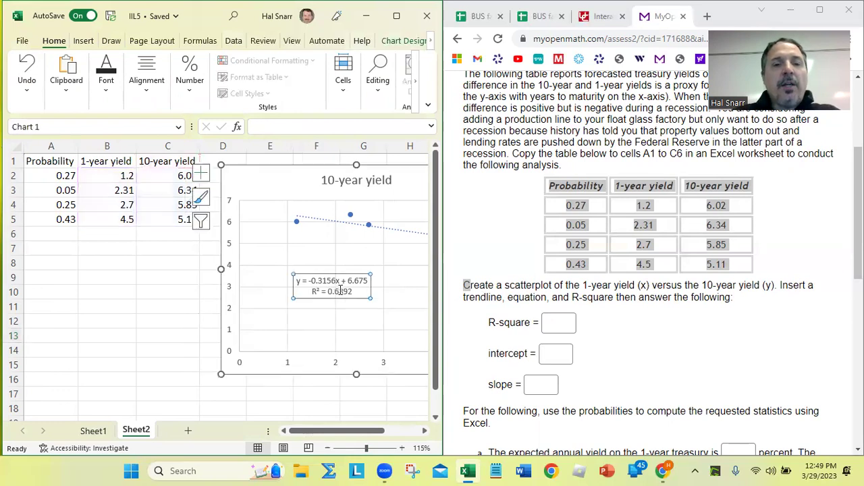
pyautogui.doubleClick(341, 290)
pyautogui.click(426, 157)
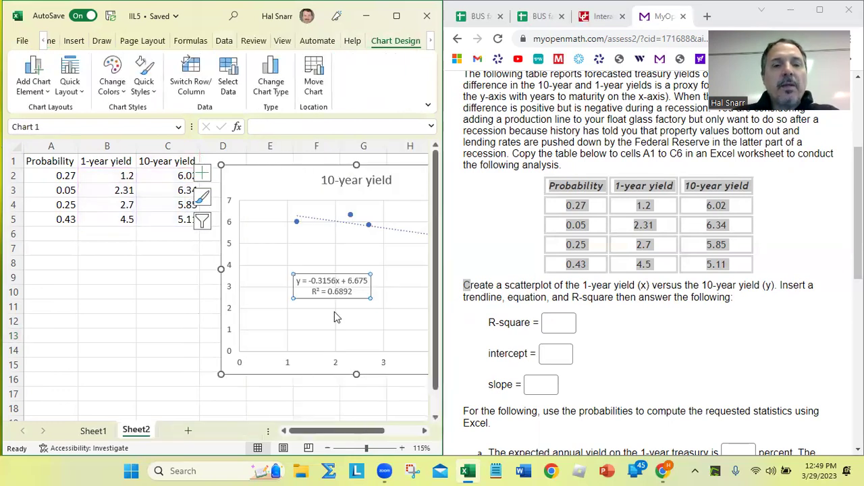
pyautogui.moveTo(327, 292); pyautogui.dragTo(352, 292)
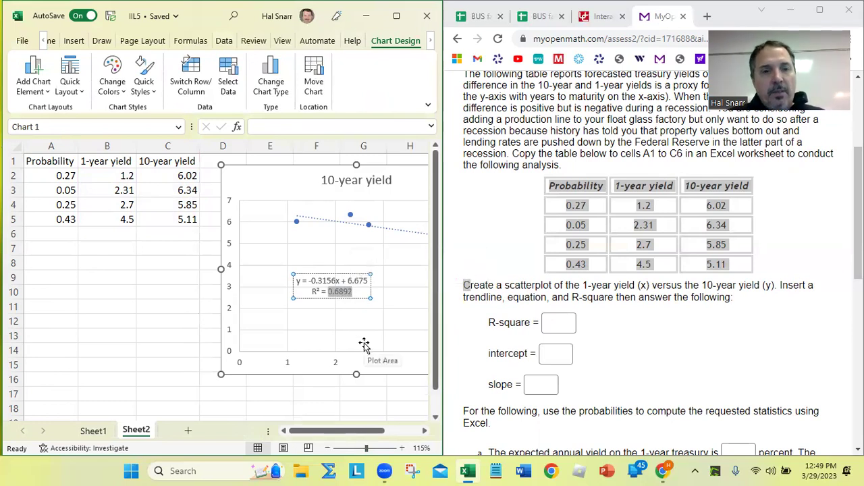
pyautogui.click(555, 323)
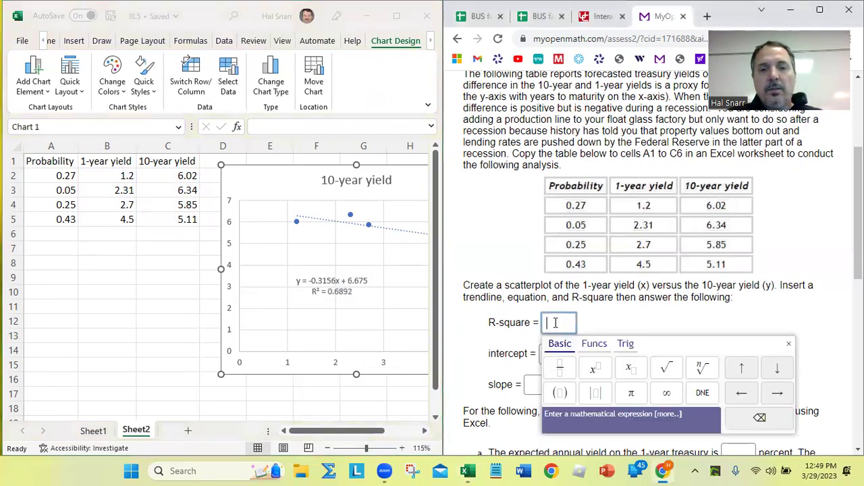
pyautogui.hotkey('ctrl', 'v')
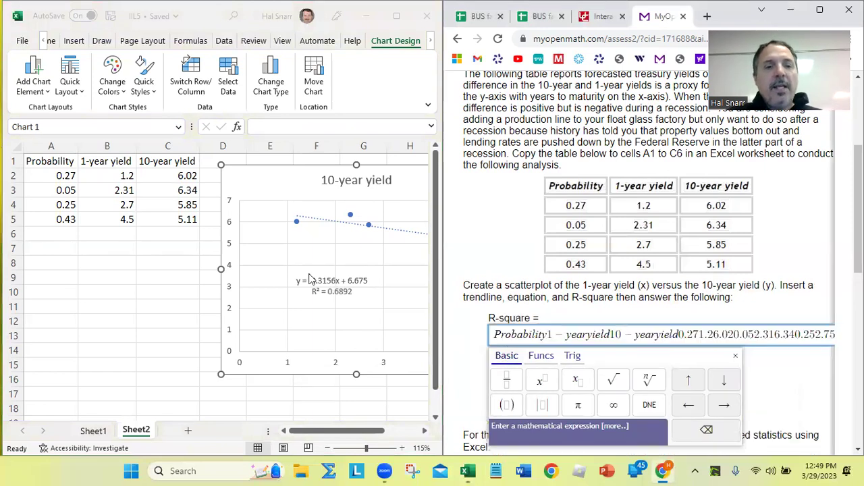
# Copy the slope -0.3156 from the trendline equation into the slope answer field on the MyOpenMath page
pyautogui.click(309, 279)
pyautogui.moveTo(309, 281); pyautogui.dragTo(338, 281)
pyautogui.hotkey('ctrl', 'c')
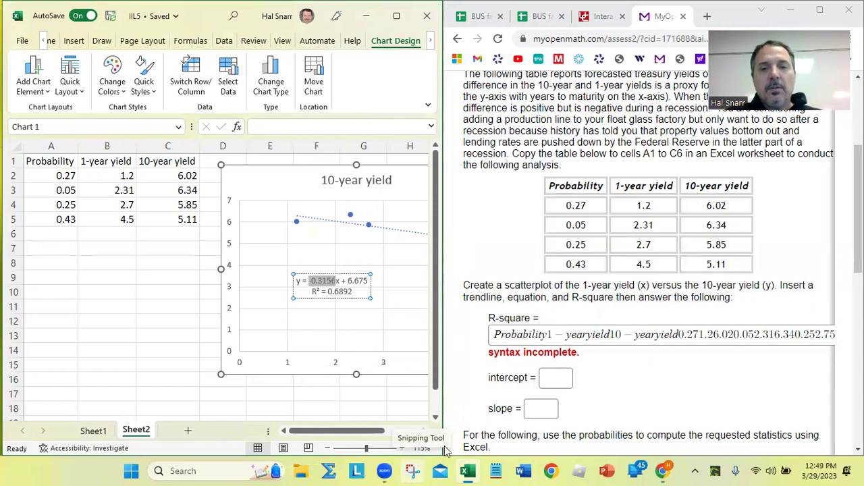
pyautogui.click(557, 378)
pyautogui.click(471, 367)
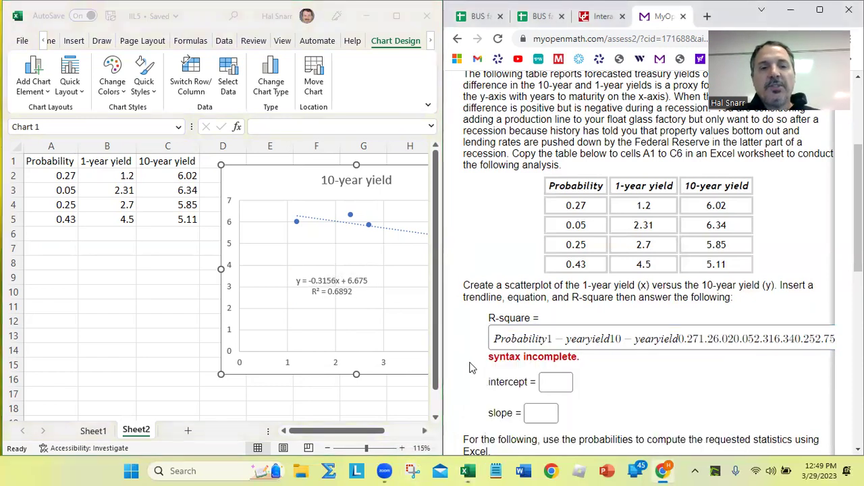
pyautogui.click(542, 414)
pyautogui.write('-0.3156')
# Try to copy the intercept 6.675 from the trendline equation into the intercept answer field
pyautogui.click(349, 281)
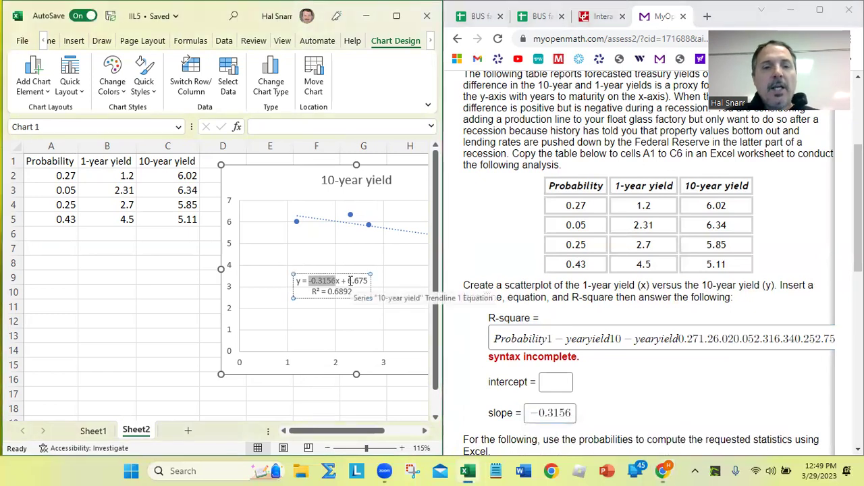
pyautogui.moveTo(347, 280); pyautogui.dragTo(369, 281)
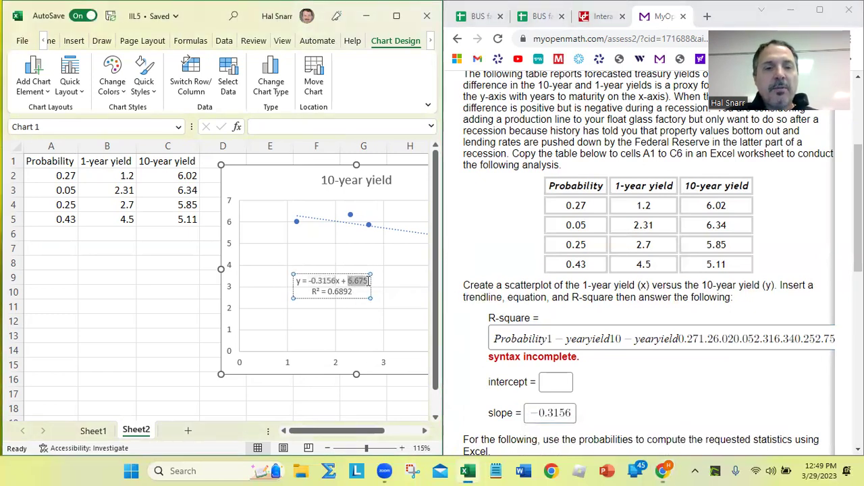
pyautogui.click(551, 381)
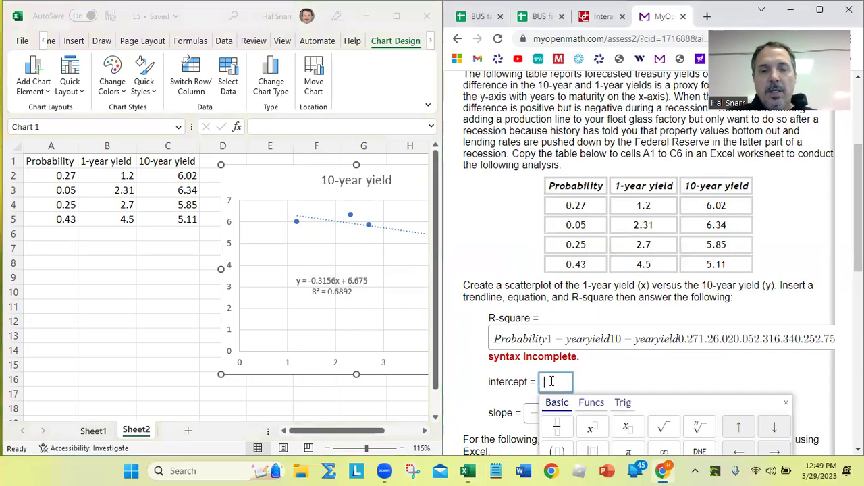
pyautogui.hotkey('ctrl', 'v')
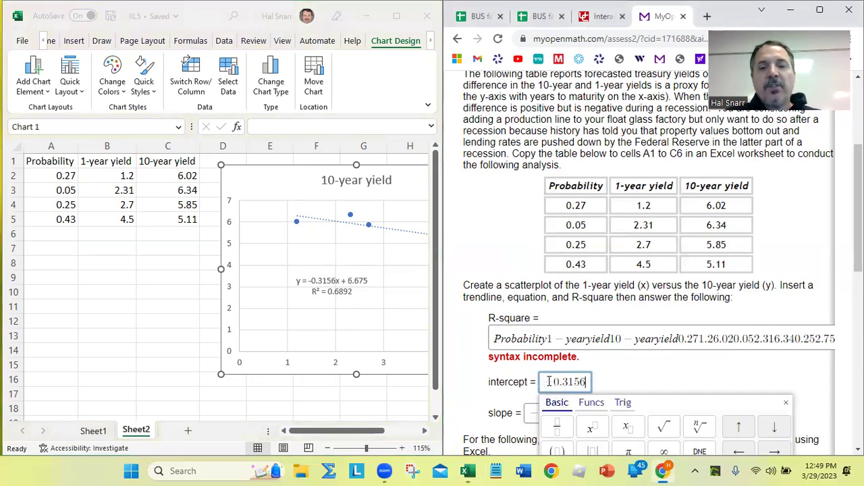
# Replace the R-square answer with the R² value 0.6892 from the trendline label and submit the question
pyautogui.click(337, 293)
pyautogui.moveTo(328, 291); pyautogui.dragTo(361, 292)
pyautogui.hotkey('ctrl', 'c')
pyautogui.click(526, 339)
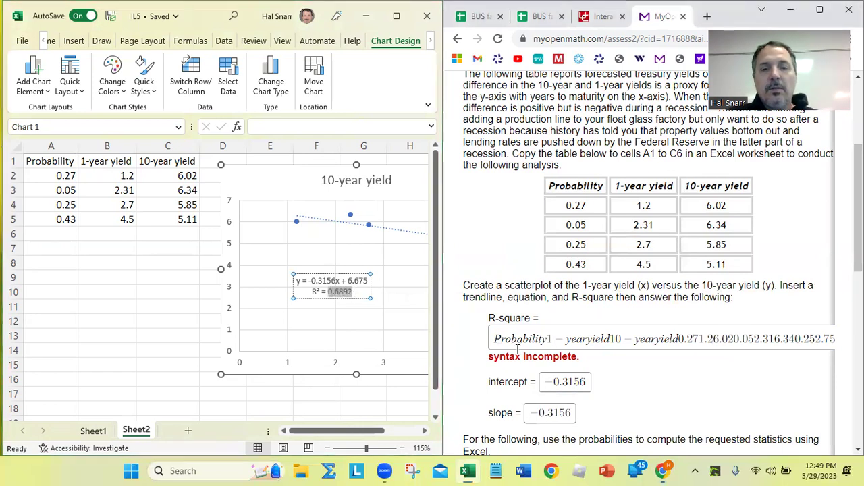
pyautogui.hotkey('ctrl', 'a')
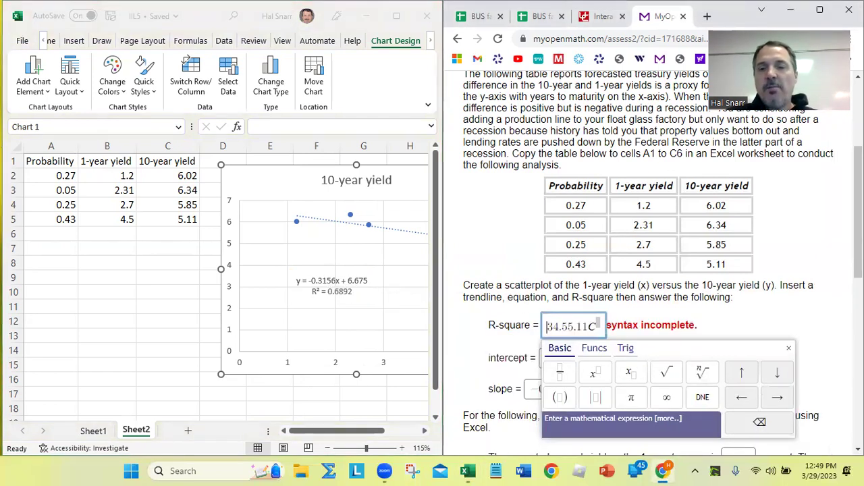
pyautogui.press('BackSpace')
pyautogui.hotkey('ctrl', 'v')
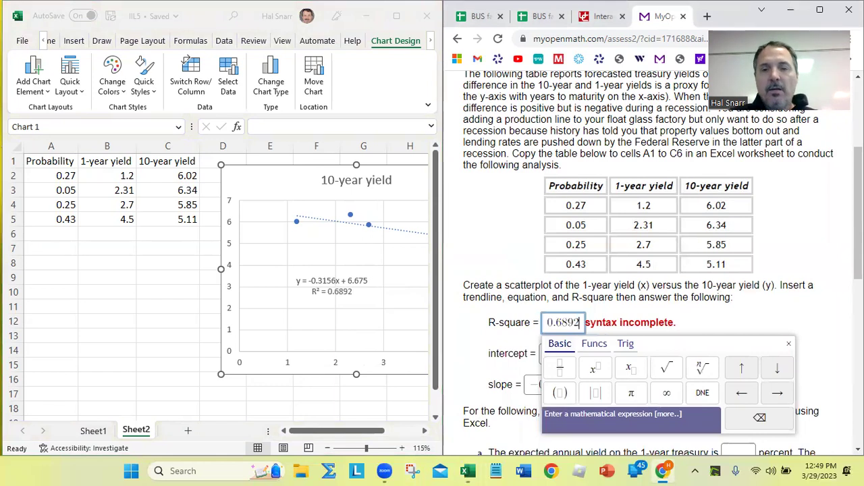
pyautogui.press('Return')
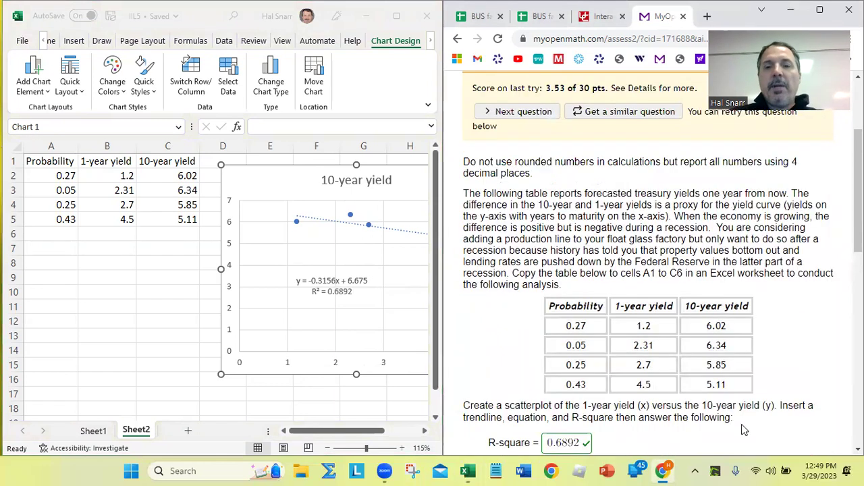
# Try to replace the intercept answer with 6.675 copied from the trendline equation and resubmit the question
pyautogui.scroll(-2, 627, 254)
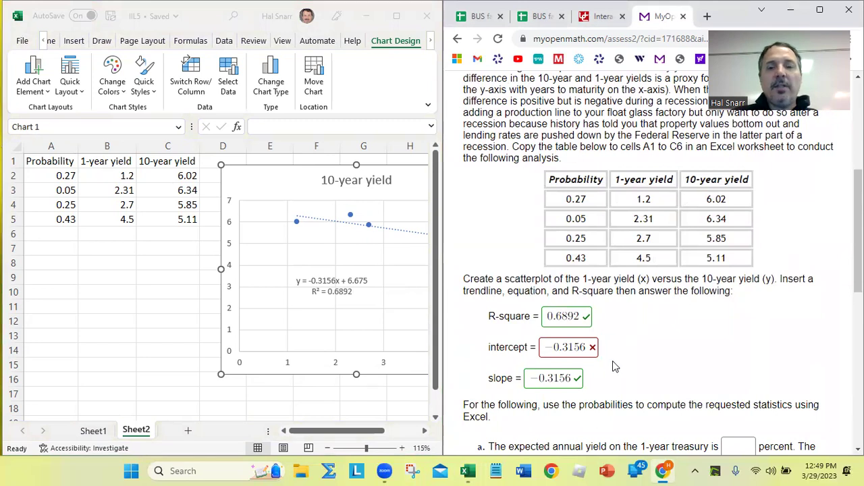
pyautogui.click(337, 287)
pyautogui.moveTo(347, 281); pyautogui.dragTo(367, 282)
pyautogui.hotkey('ctrl', 'c')
pyautogui.click(571, 347)
pyautogui.hotkey('ctrl', 'a')
pyautogui.write('0.6892')
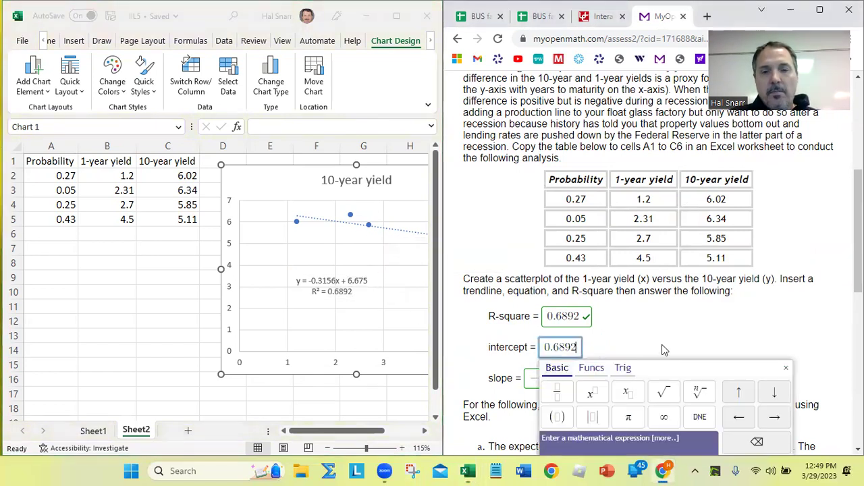
pyautogui.press('Return')
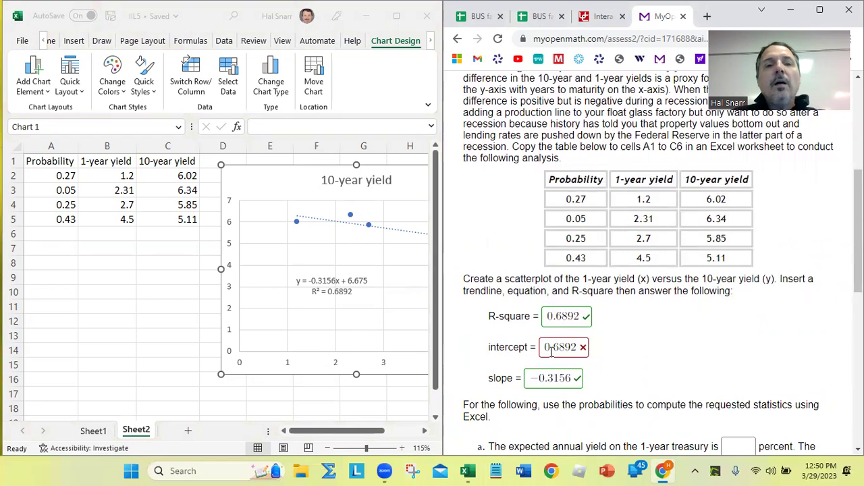
# Enter the trendline's constant term 6.675 as the intercept answer and submit the question again
pyautogui.click(358, 283)
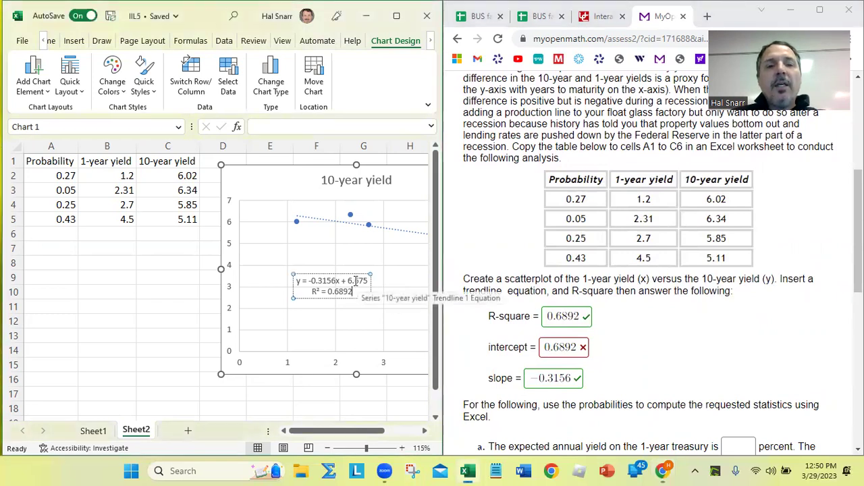
pyautogui.moveTo(348, 281); pyautogui.dragTo(366, 281)
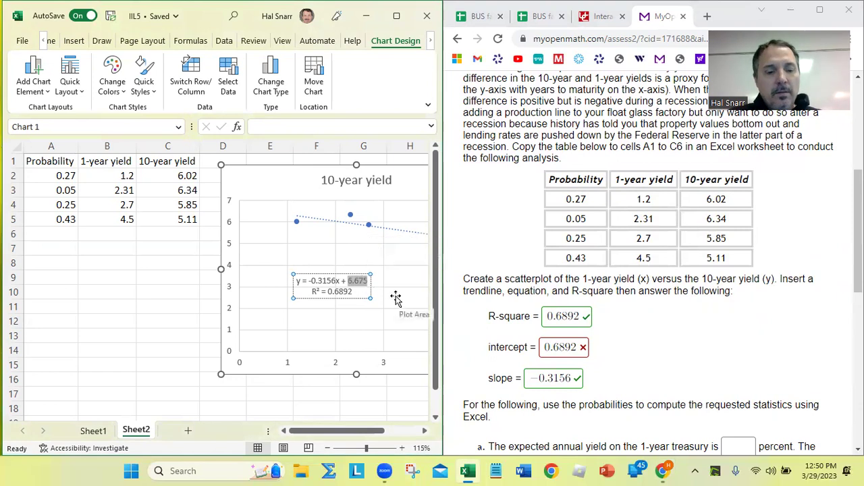
pyautogui.click(549, 348)
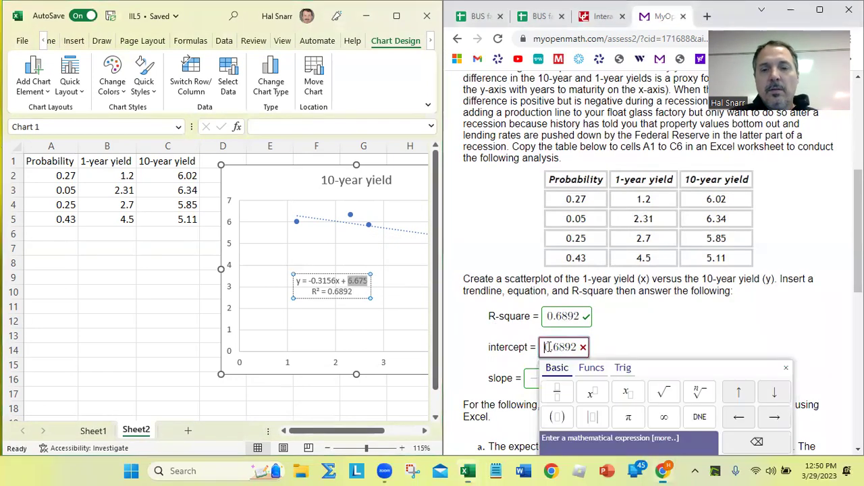
pyautogui.hotkey('ctrl', 'v')
pyautogui.press('Return')
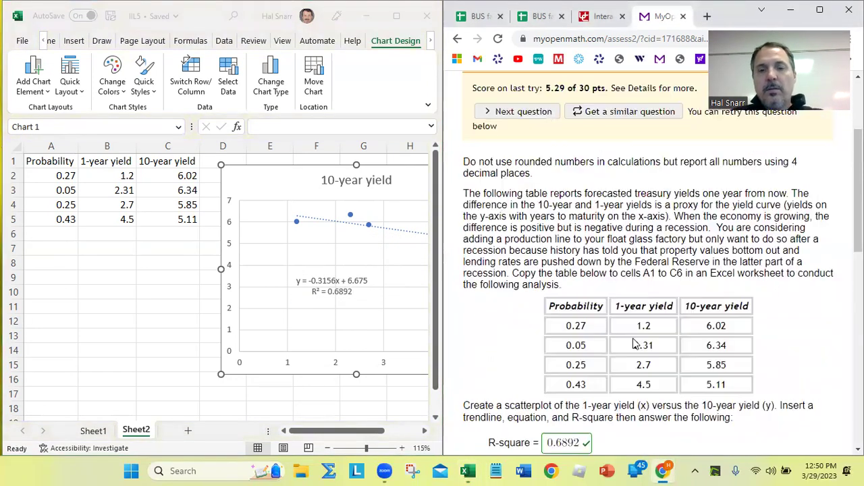
pyautogui.scroll(-2, 636, 339)
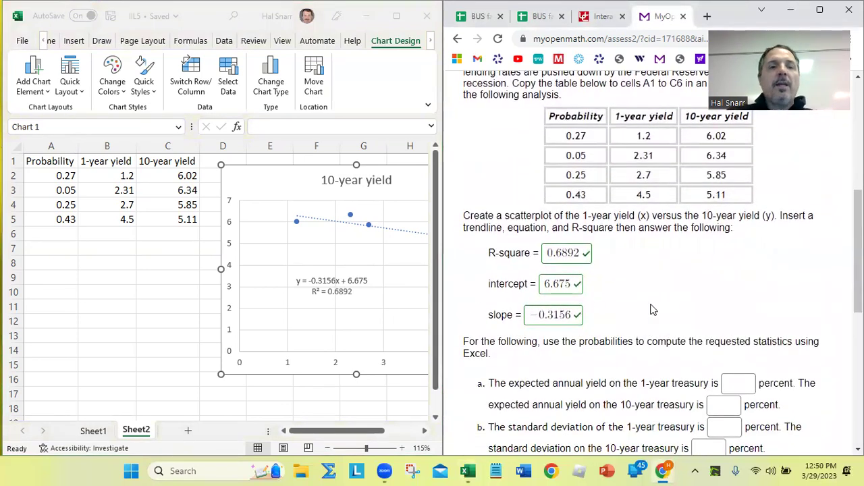
# Highlight the R² value, the slope and the intercept in turn within the chart's trendline label to review them
pyautogui.click(349, 295)
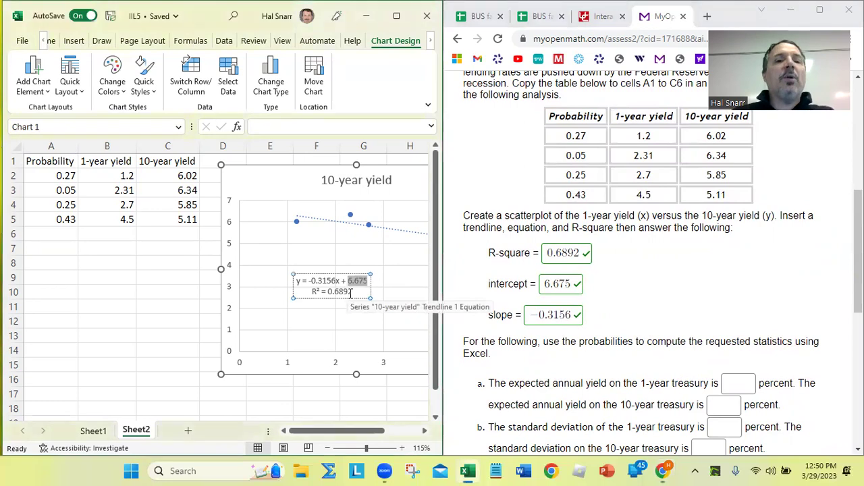
pyautogui.click(350, 292)
pyautogui.moveTo(351, 292); pyautogui.dragTo(331, 296)
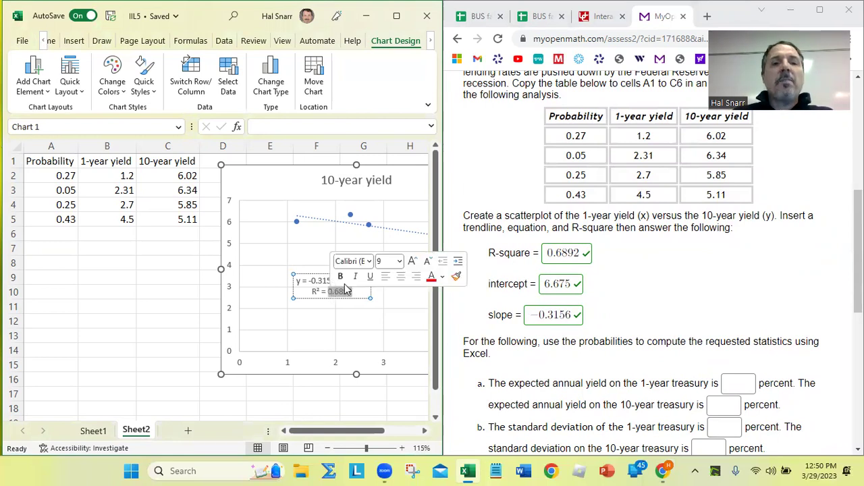
pyautogui.press('Escape')
pyautogui.moveTo(308, 281); pyautogui.dragTo(337, 280)
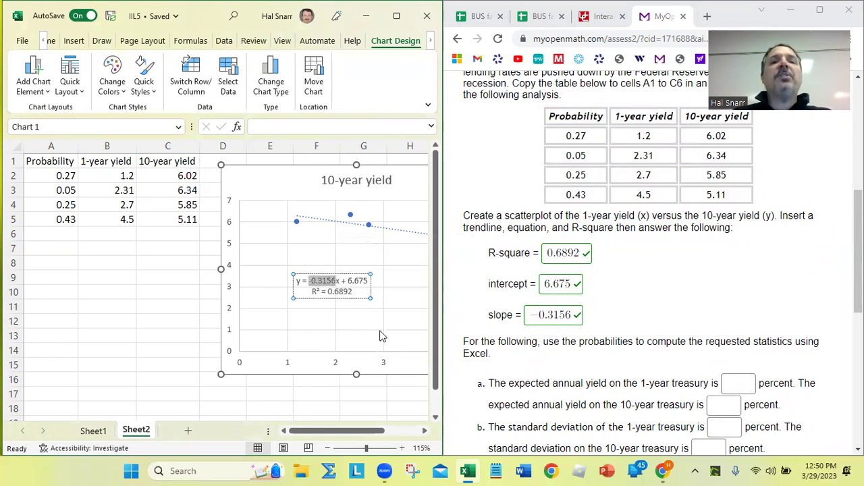
pyautogui.click(348, 281)
pyautogui.moveTo(349, 280); pyautogui.dragTo(369, 281)
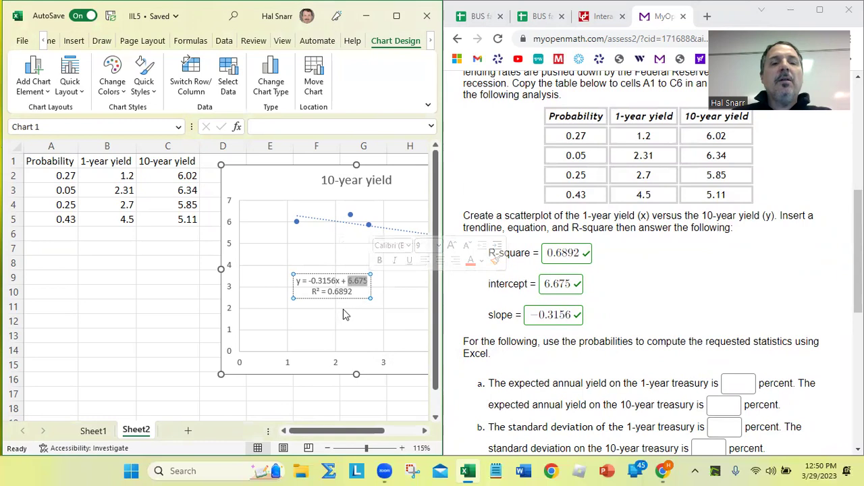
# Format the trendline equation and R² label as bold, red, 12-point text
pyautogui.moveTo(355, 292); pyautogui.dragTo(240, 269)
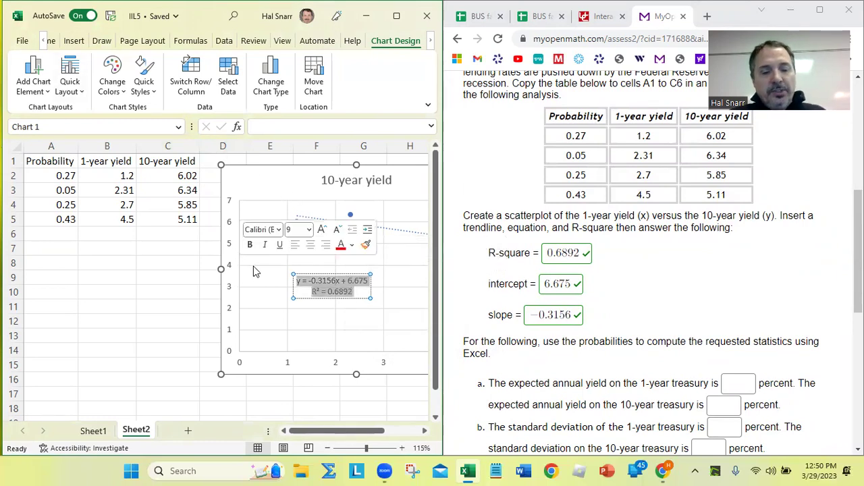
pyautogui.click(354, 293)
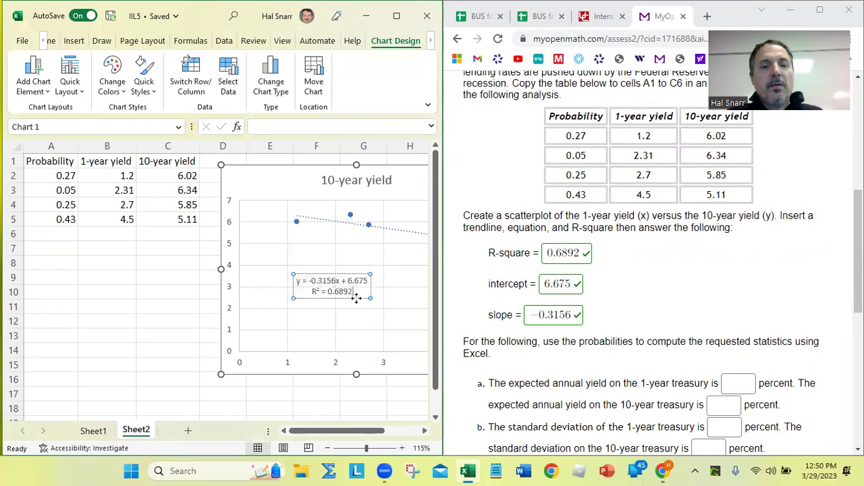
pyautogui.click(353, 299)
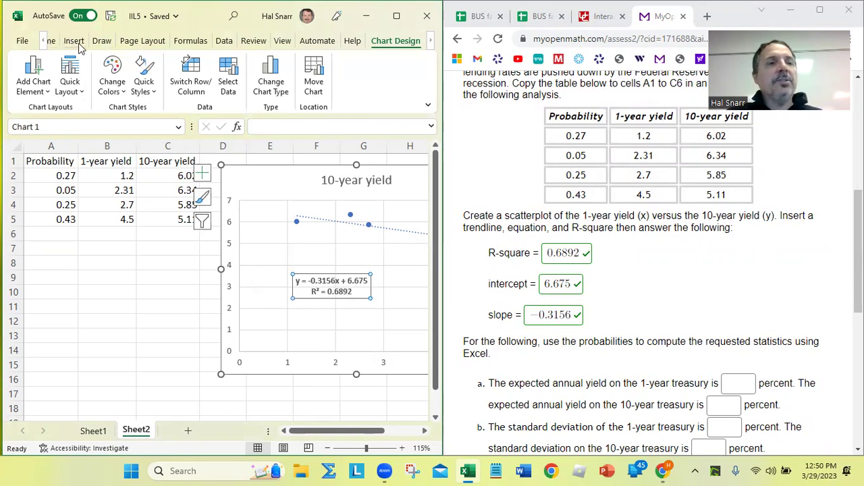
pyautogui.click(54, 40)
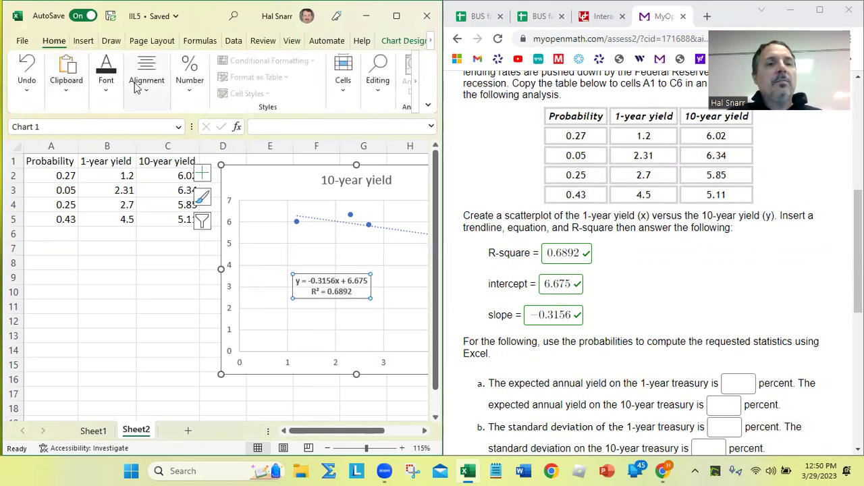
pyautogui.click(104, 86)
pyautogui.click(215, 146)
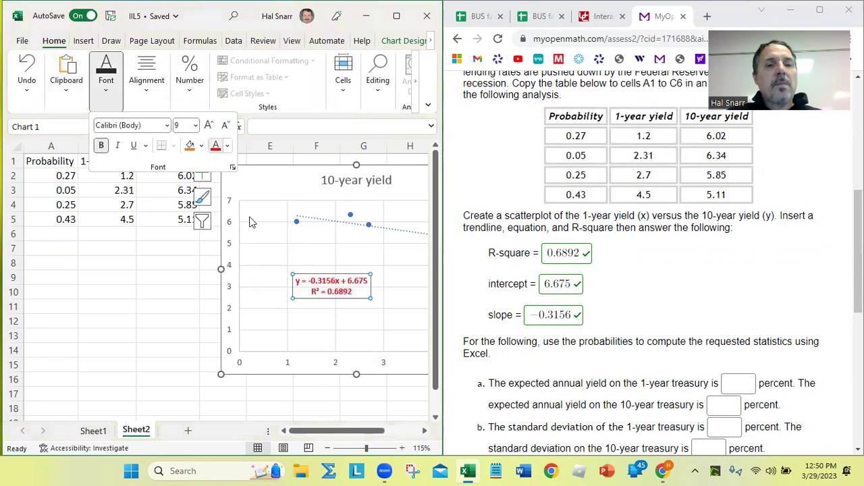
pyautogui.click(181, 126)
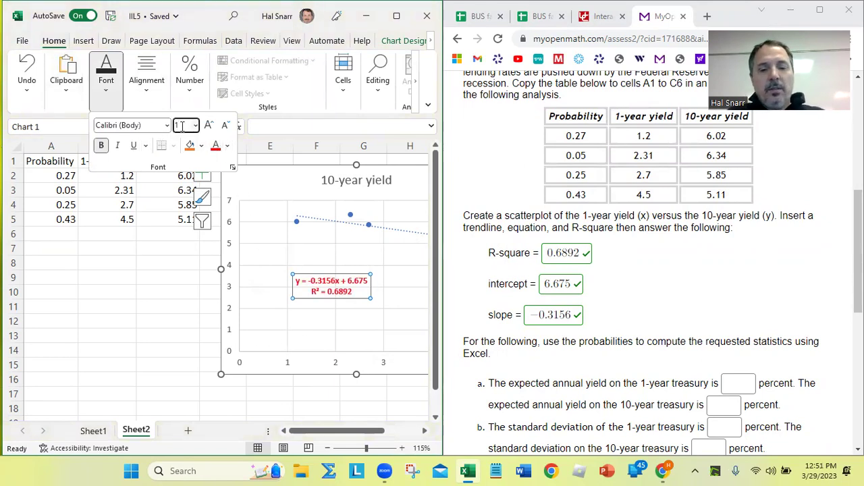
pyautogui.write('12')
pyautogui.press('Return')
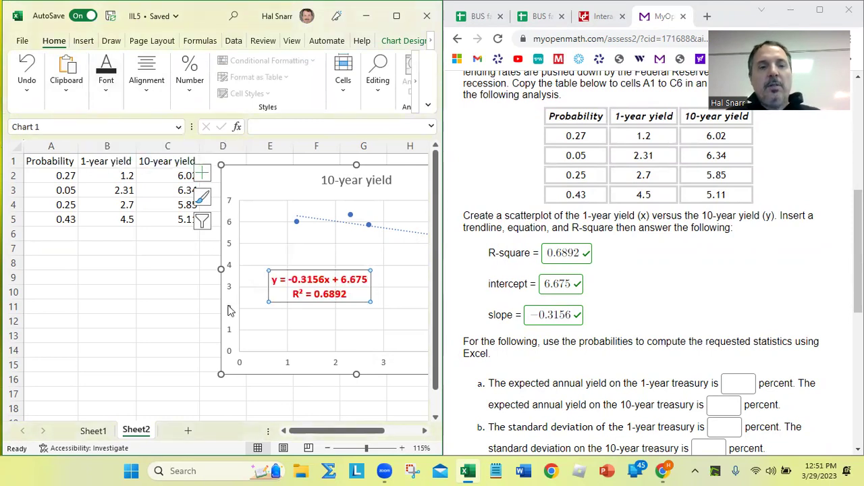
pyautogui.click(168, 361)
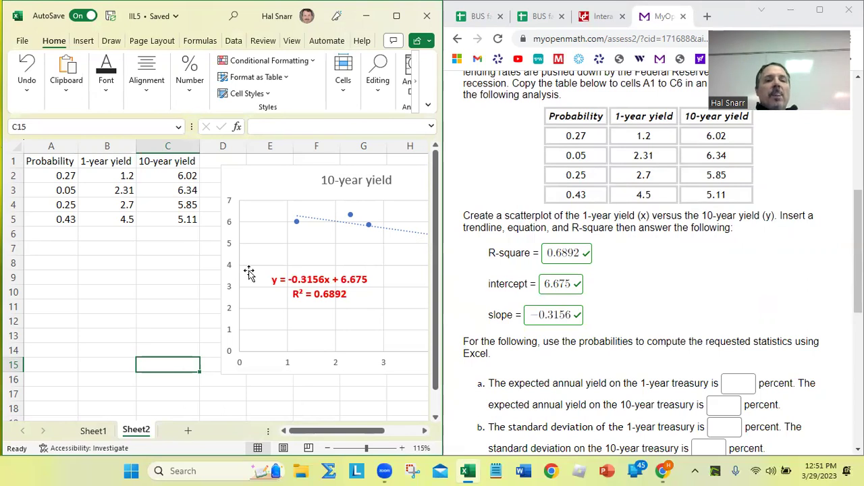
# Highlight the slope coefficient, including its minus sign, in the trendline equation to examine it against the plotted points
pyautogui.click(292, 289)
pyautogui.click(292, 279)
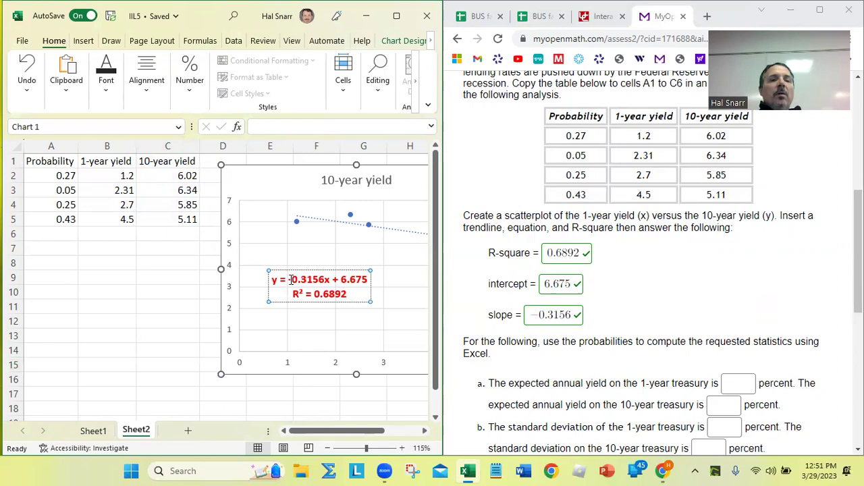
pyautogui.doubleClick(318, 277)
pyautogui.hotkey('shift', 'Left')
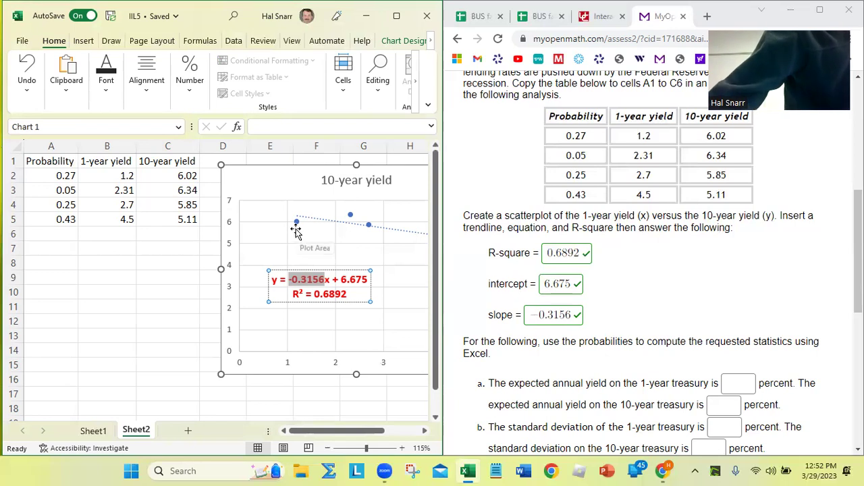
pyautogui.moveTo(295, 229)
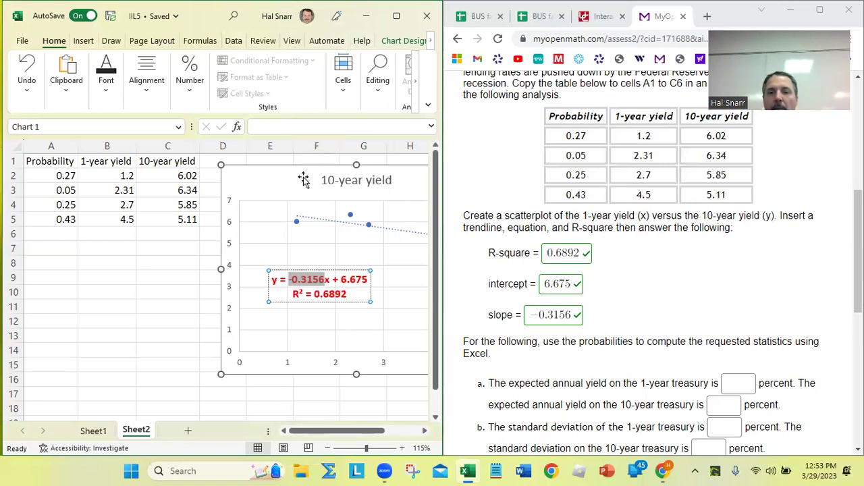
# Review statistics questions a to e on expected yields, standard deviations, the yield curve and correlation
pyautogui.scroll(-1, 622, 264)
pyautogui.scroll(-4, 622, 263)
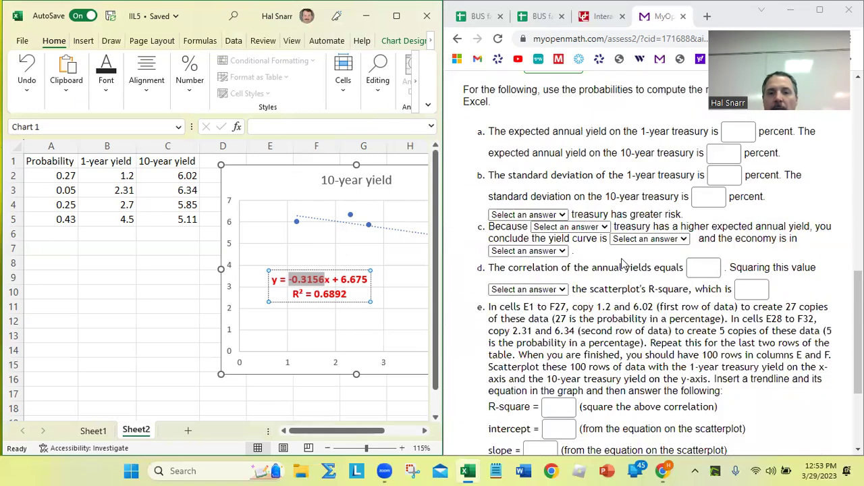
pyautogui.scroll(2, 622, 263)
pyautogui.scroll(1, 623, 263)
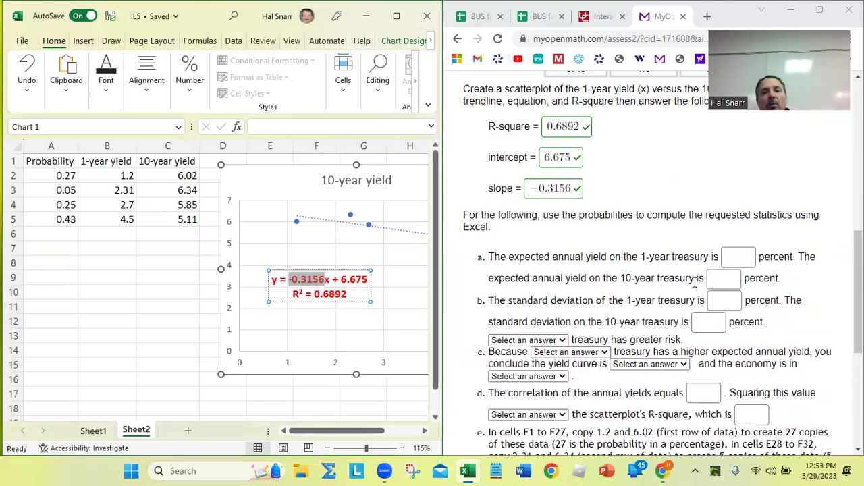
# Move the scatterplot away from the data table and enter the label E(return) in cell A6
pyautogui.moveTo(245, 170); pyautogui.dragTo(329, 177)
pyautogui.click(208, 267)
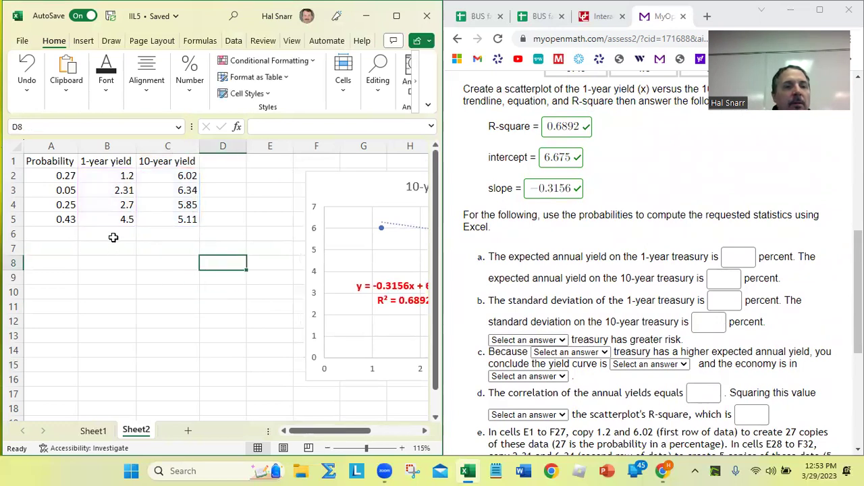
pyautogui.click(58, 235)
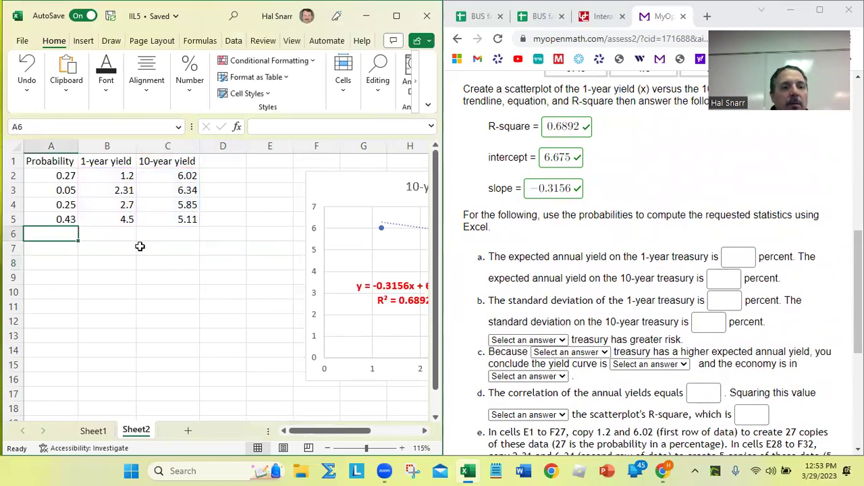
pyautogui.write('E(')
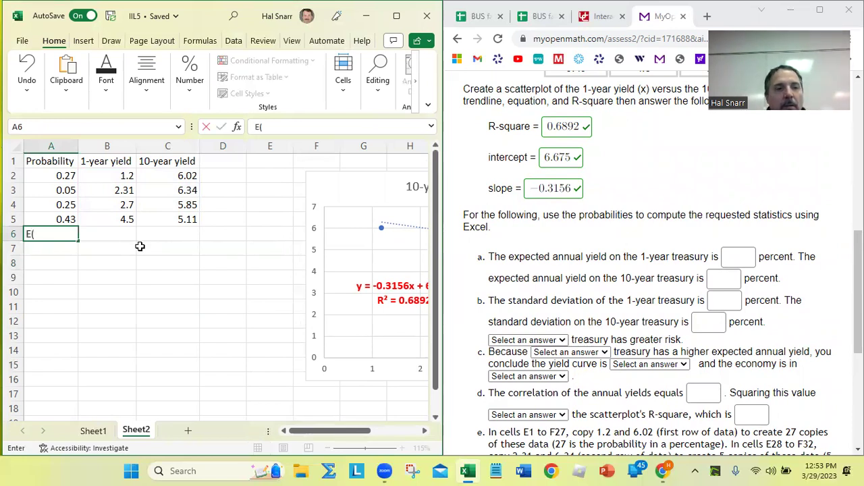
pyautogui.write('return)')
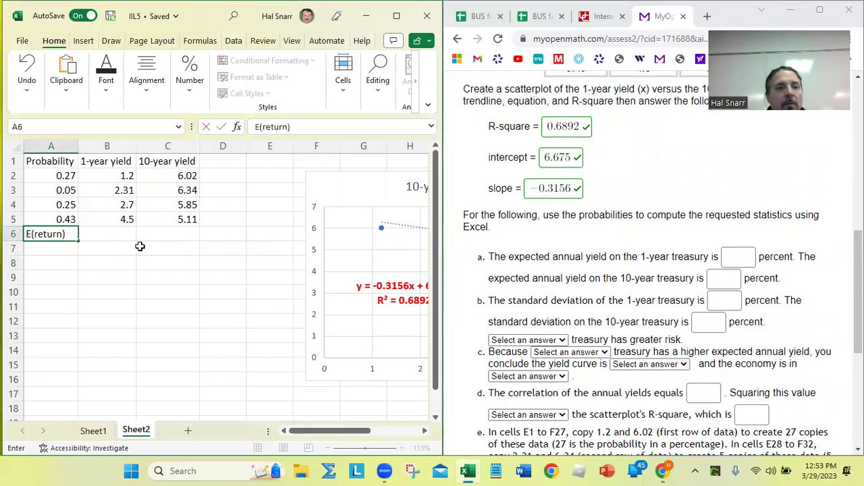
pyautogui.press('Return')
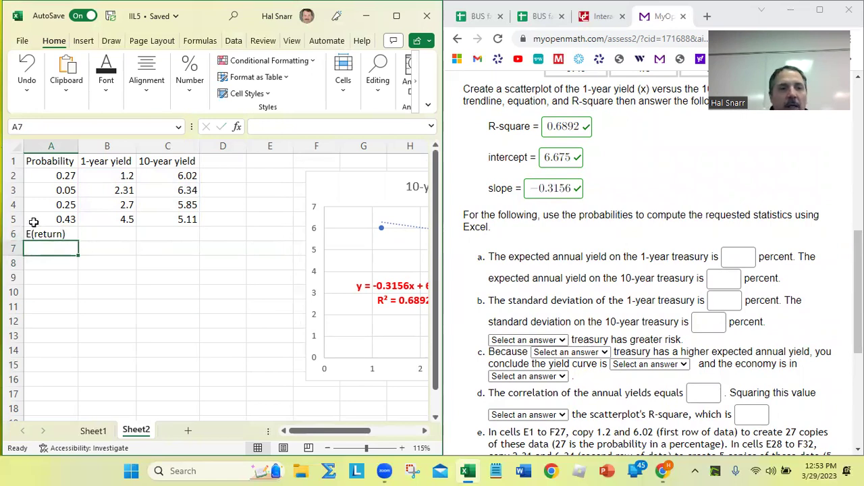
# Change the label in cell A6 to E(yield)
pyautogui.doubleClick(52, 234)
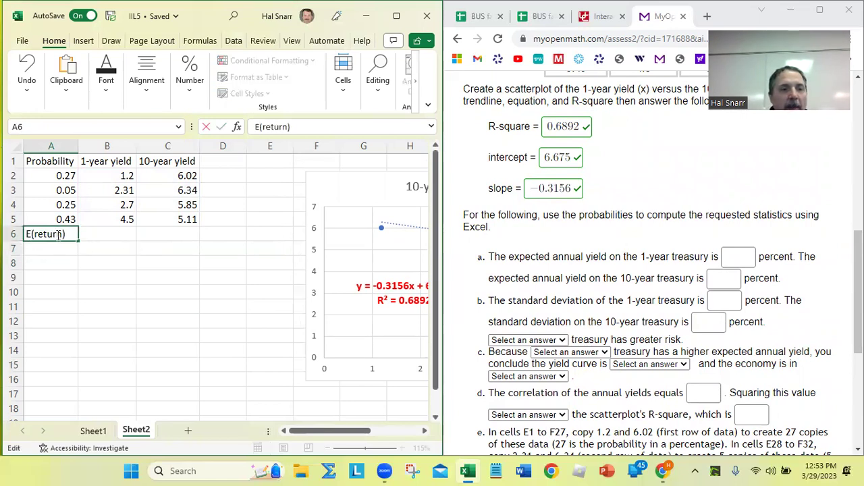
pyautogui.moveTo(62, 234); pyautogui.dragTo(35, 229)
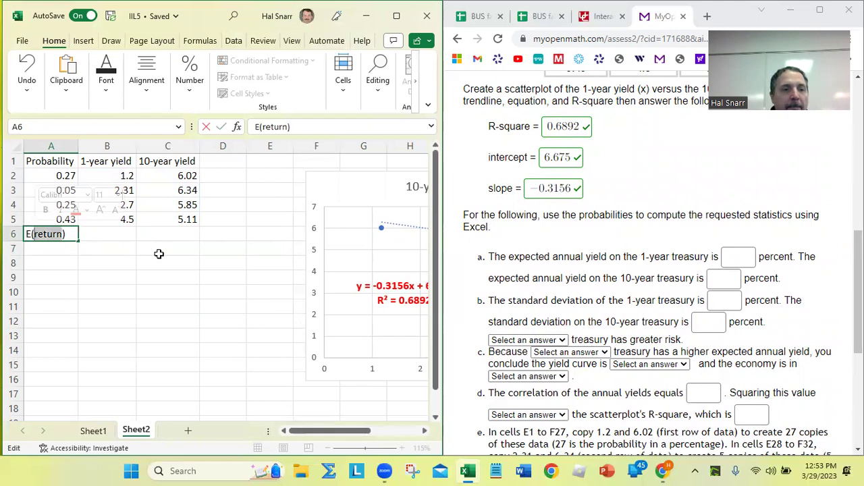
pyautogui.write('yeild')
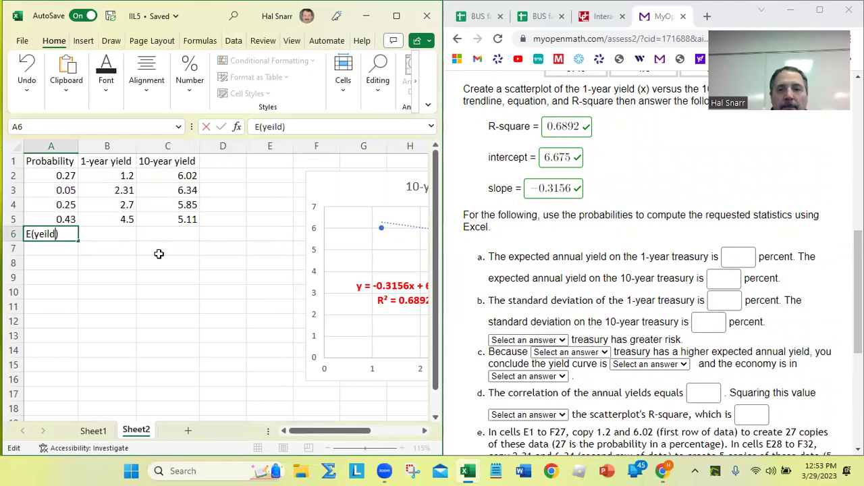
pyautogui.press('BackSpace')
pyautogui.press('BackSpace')
pyautogui.press('BackSpace')
pyautogui.press('BackSpace')
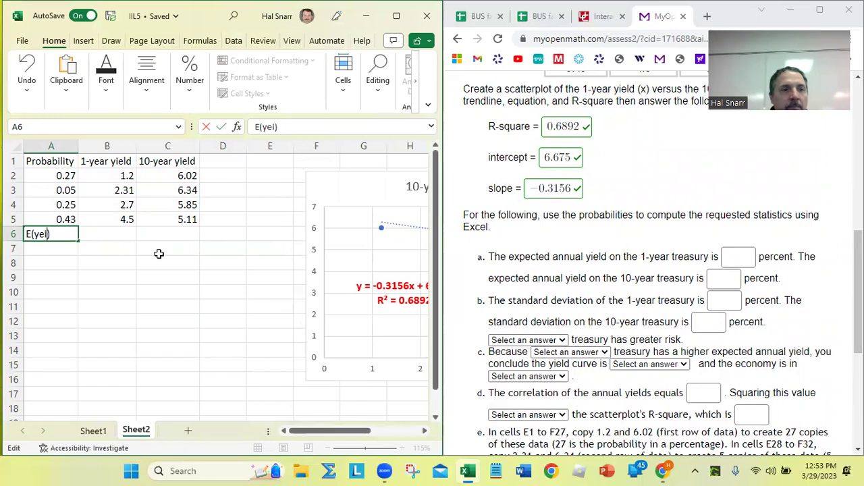
pyautogui.write('ield')
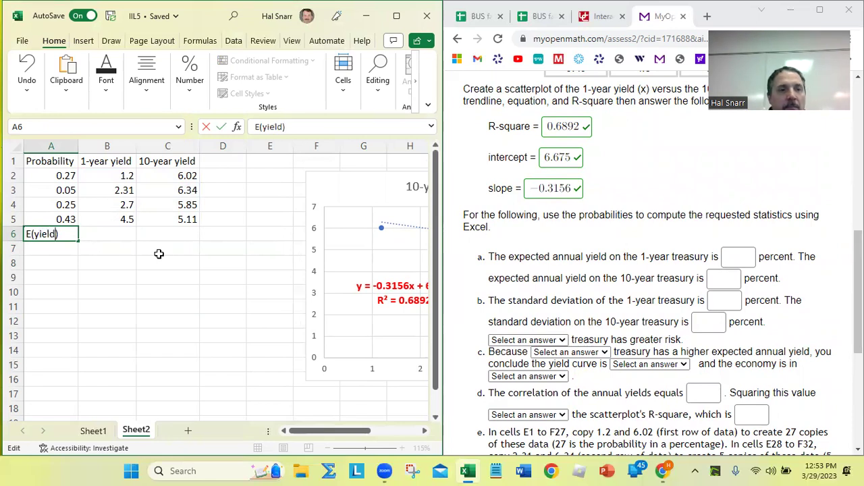
pyautogui.press('Right')
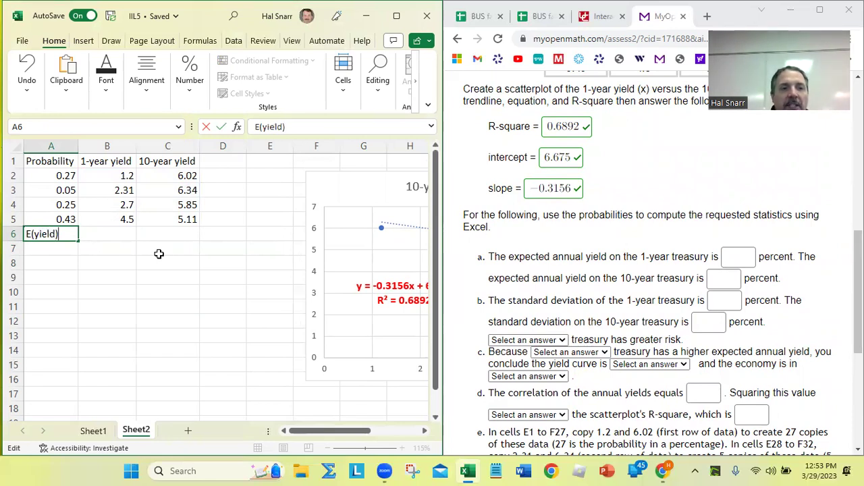
pyautogui.press('Return')
# Make the expected-yield row bold from cell A6 to C6
pyautogui.press('Up')
pyautogui.hotkey('shift', 'Right')
pyautogui.hotkey('shift', 'Right')
pyautogui.hotkey('shift', 'Right')
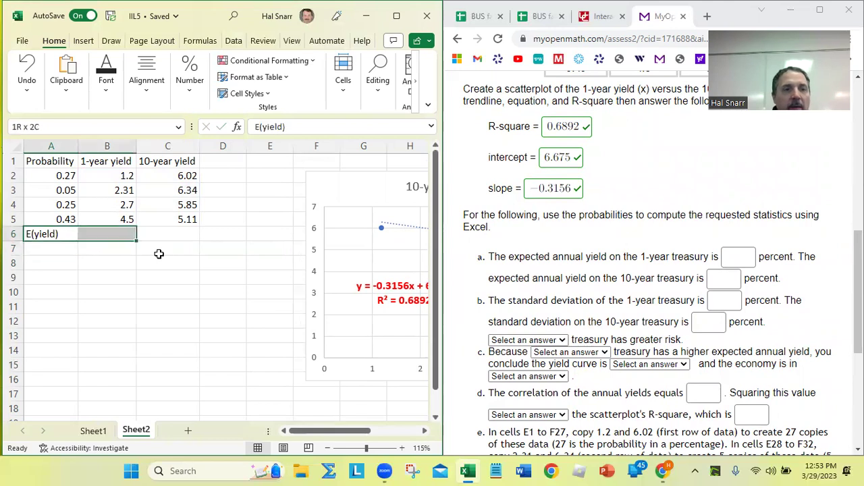
pyautogui.hotkey('shift', 'Left')
pyautogui.hotkey('ctrl', 'b')
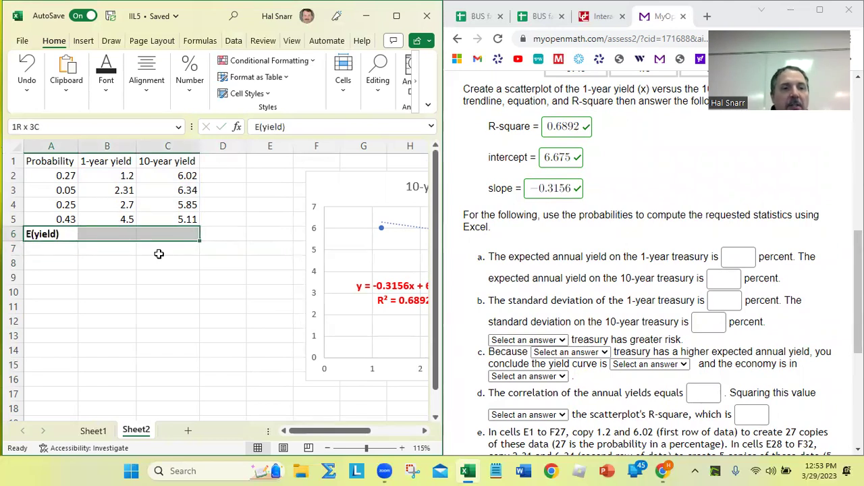
# Calculate the simple average of the 1-year yields in B6 with =AVERAGE(B2:B5) and move that cell to B7
pyautogui.click(120, 235)
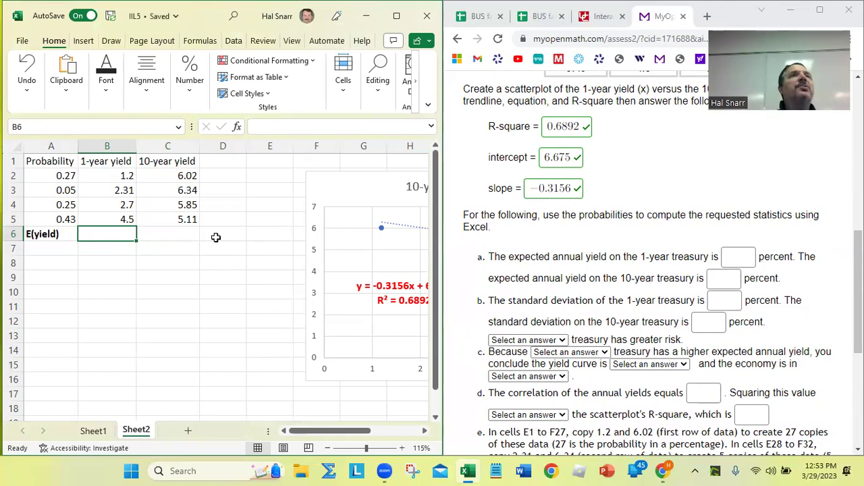
pyautogui.write('=')
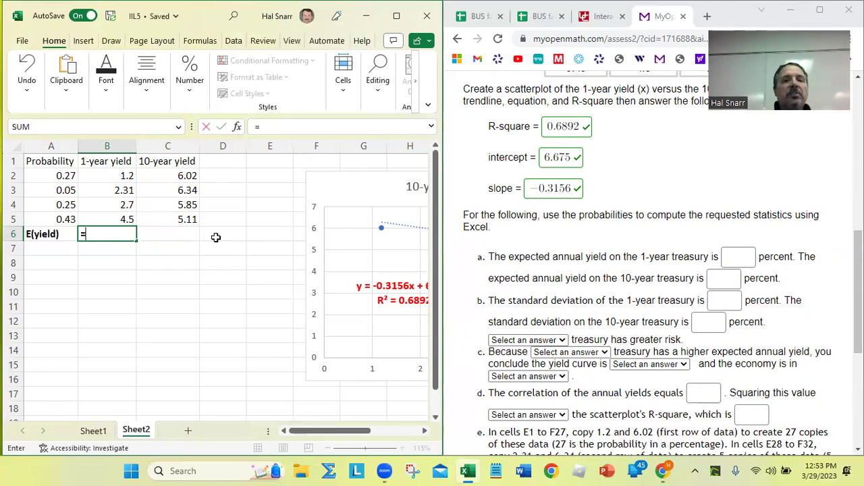
pyautogui.write('average')
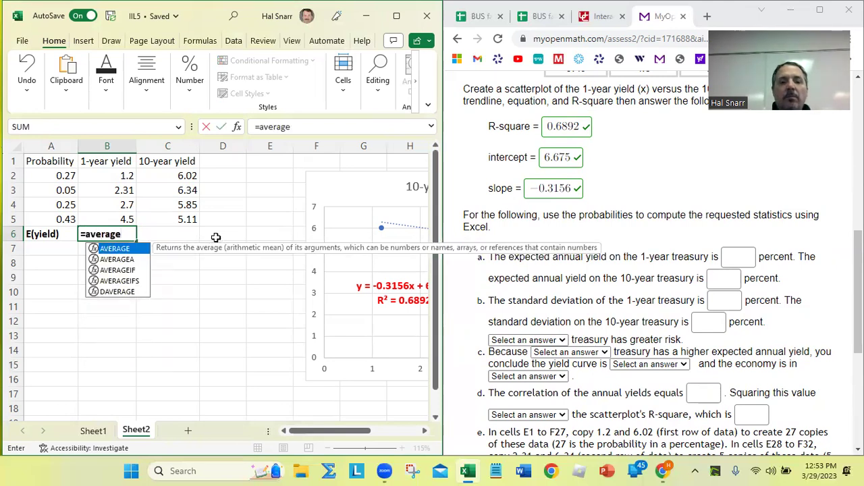
pyautogui.write('(')
pyautogui.press('Up')
pyautogui.hotkey('shift', 'Up')
pyautogui.hotkey('shift', 'Up')
pyautogui.hotkey('shift', 'Up')
pyautogui.press('Return')
pyautogui.press('Up')
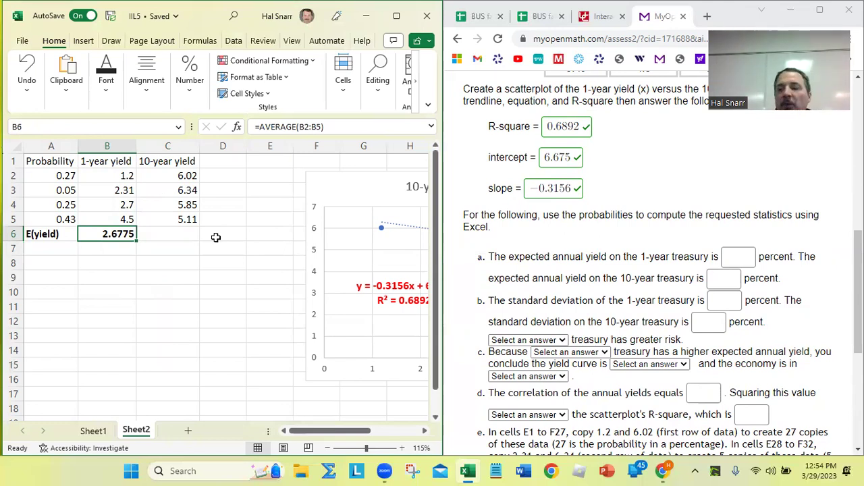
pyautogui.moveTo(117, 245); pyautogui.dragTo(117, 260)
# Enter a SUMPRODUCT formula in cell B6 with only the argument 2
pyautogui.click(121, 232)
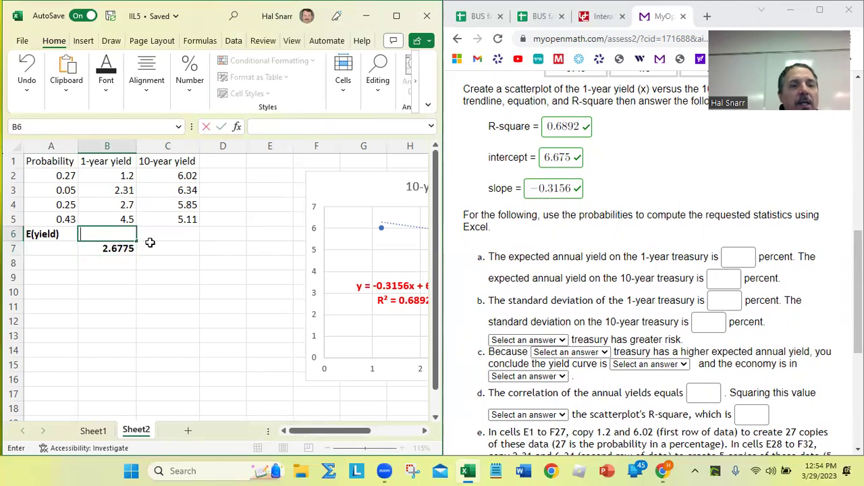
pyautogui.write('=')
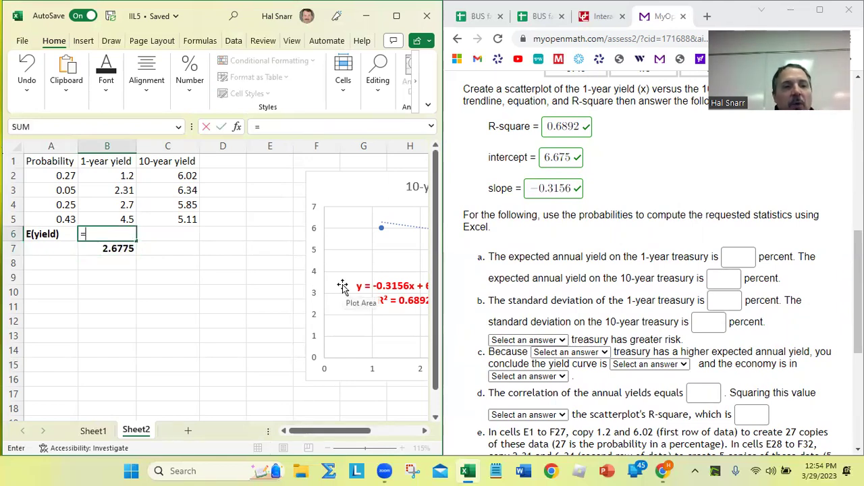
pyautogui.write('s')
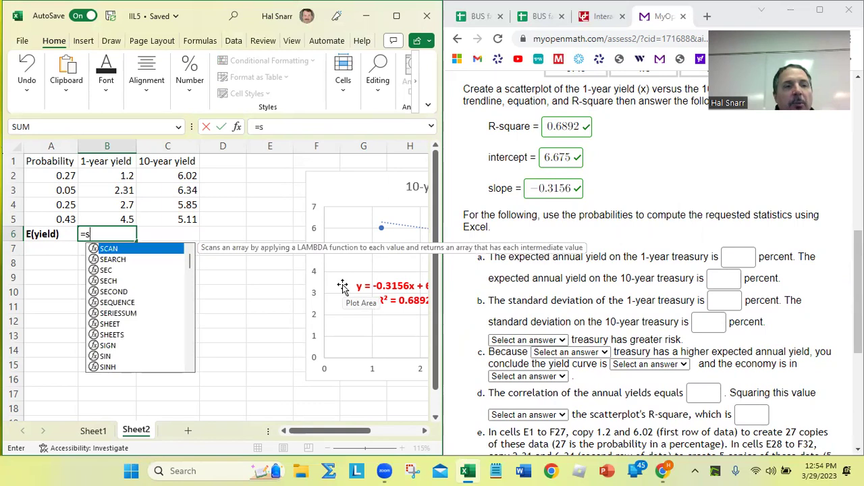
pyautogui.write('umprod')
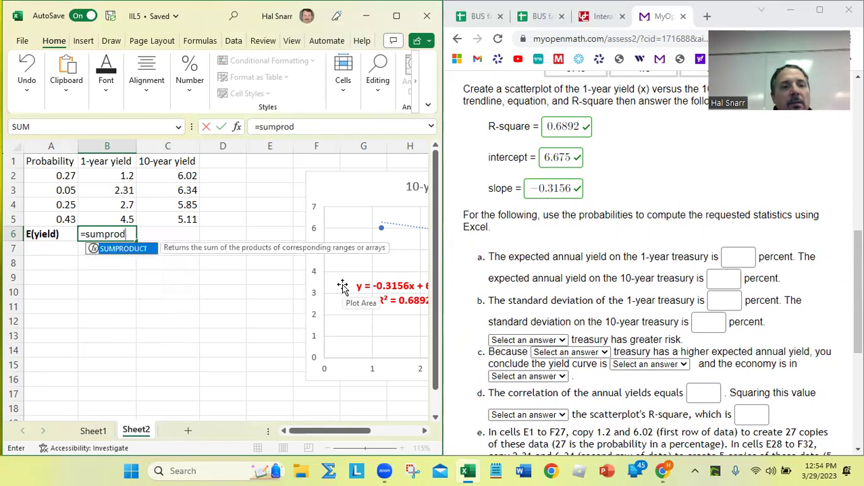
pyautogui.write('uct(')
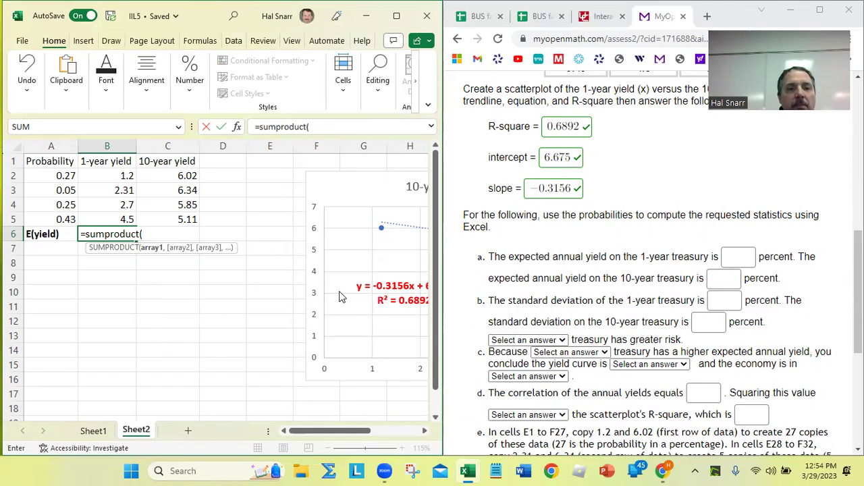
pyautogui.write('2')
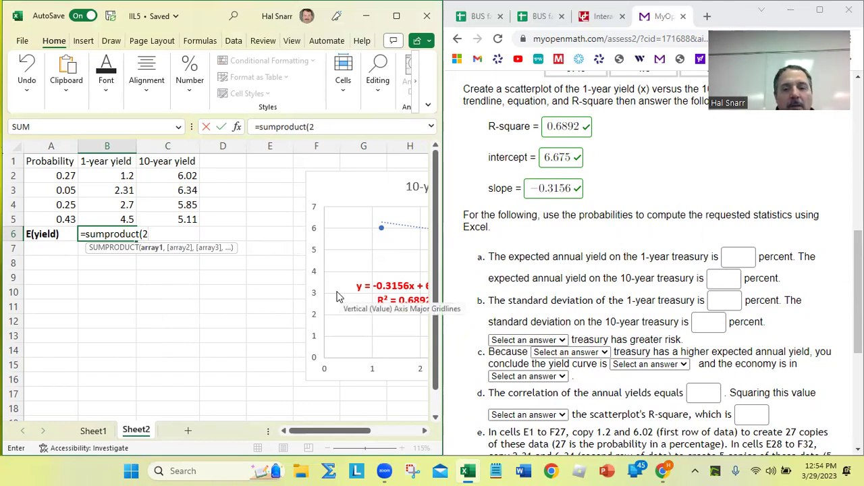
pyautogui.press('Return')
# Complete the expected 1-year yield formula in B6 as =SUMPRODUCT(A2:A5,B2:B5), multiplying the probabilities by the yields
pyautogui.click(403, 448)
pyautogui.click(402, 449)
pyautogui.click(402, 448)
pyautogui.click(403, 448)
pyautogui.click(402, 448)
pyautogui.click(402, 448)
pyautogui.click(402, 449)
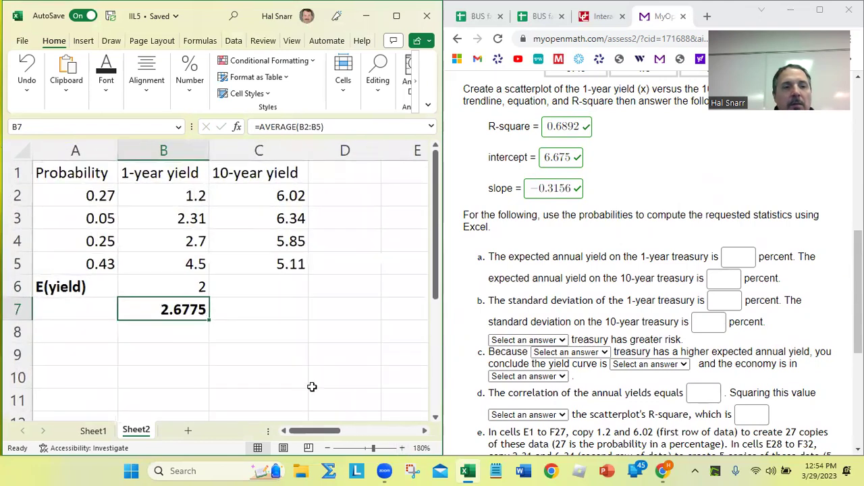
pyautogui.doubleClick(173, 284)
pyautogui.moveTo(237, 287); pyautogui.dragTo(299, 295)
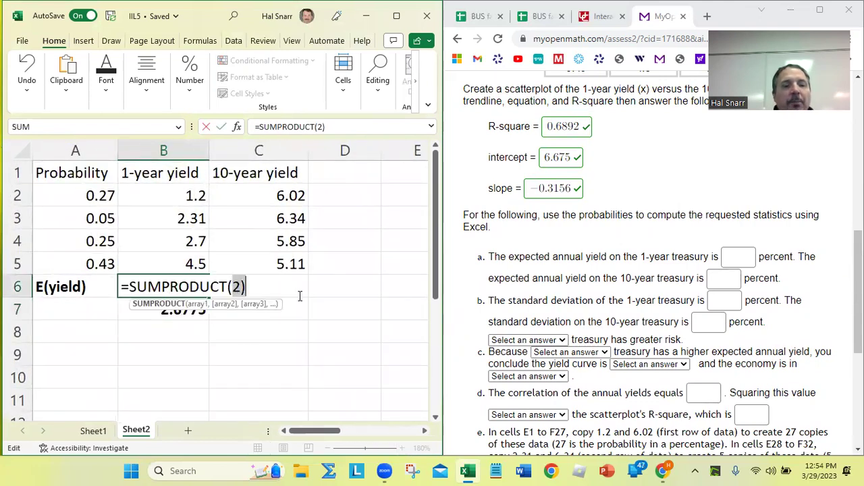
pyautogui.press('BackSpace')
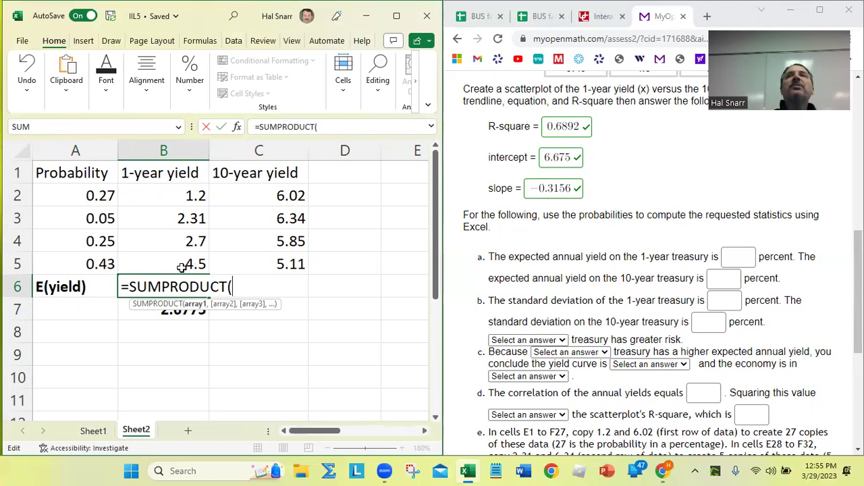
pyautogui.moveTo(100, 195); pyautogui.dragTo(101, 262)
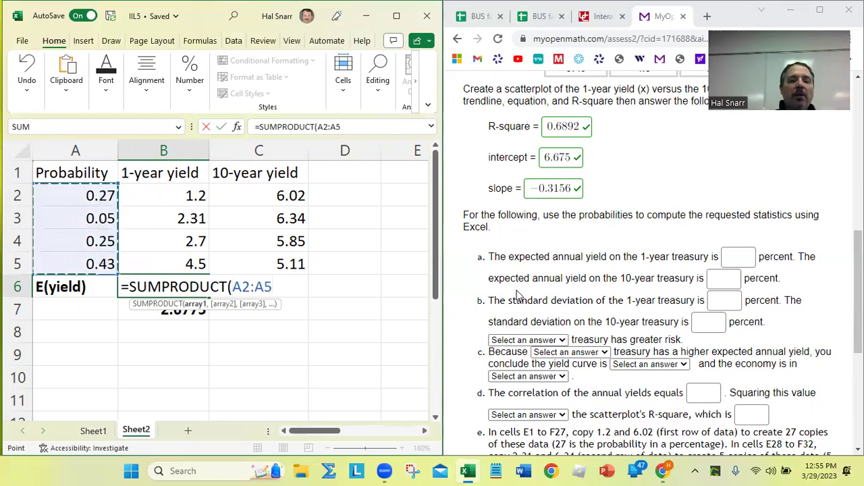
pyautogui.write(',')
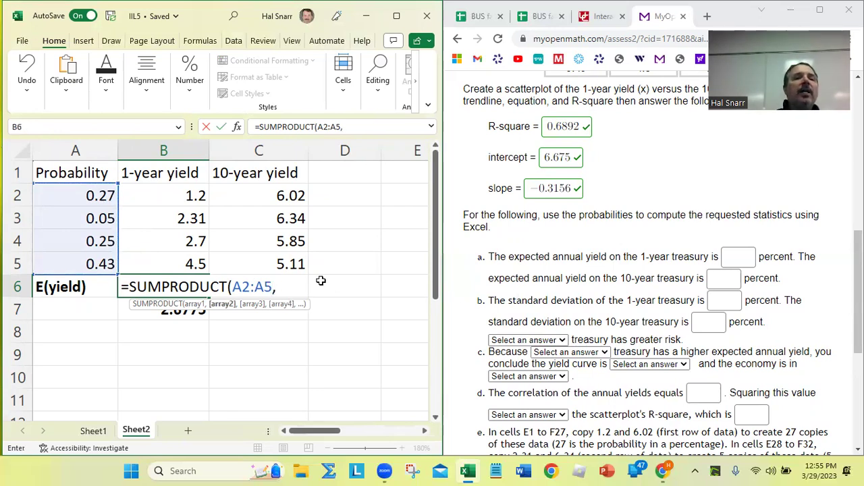
pyautogui.moveTo(187, 205); pyautogui.dragTo(203, 264)
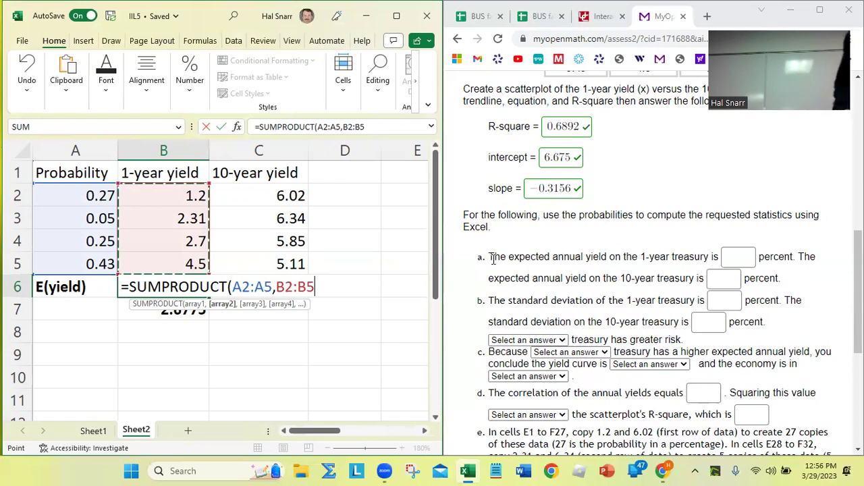
pyautogui.press('Return')
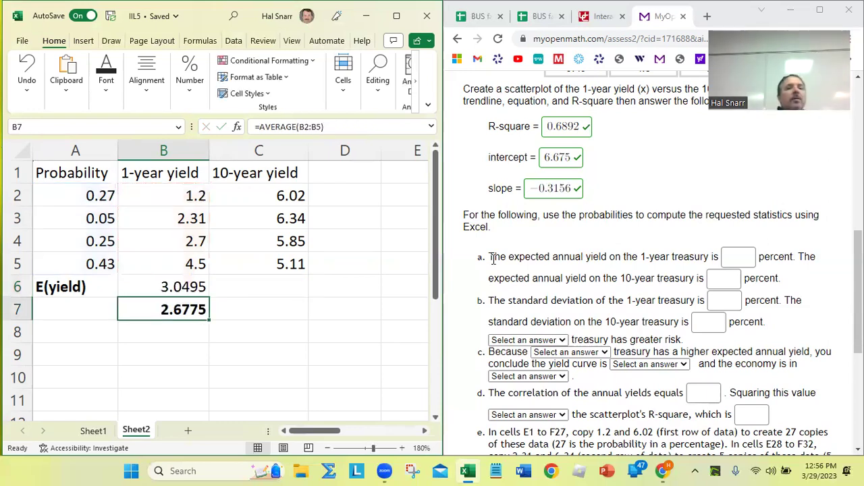
pyautogui.press('Up')
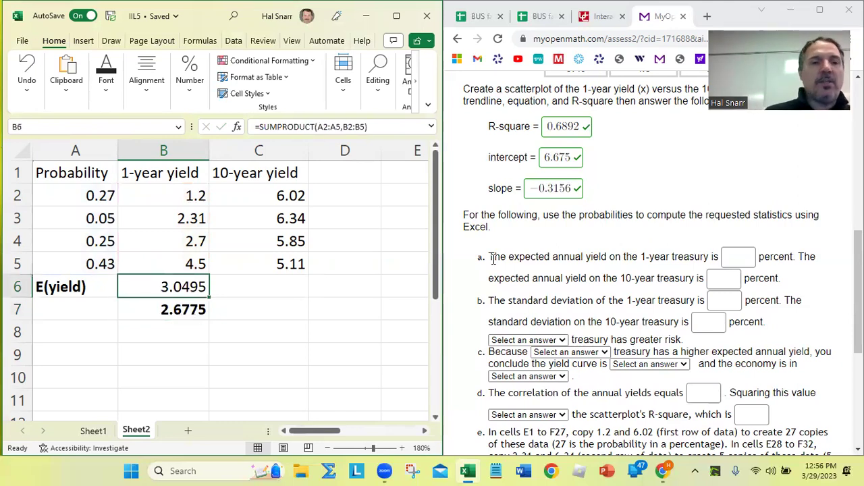
# Examine the simple average in B7 and the probabilities in column A against the probability-weighted expected yield
pyautogui.press('Down')
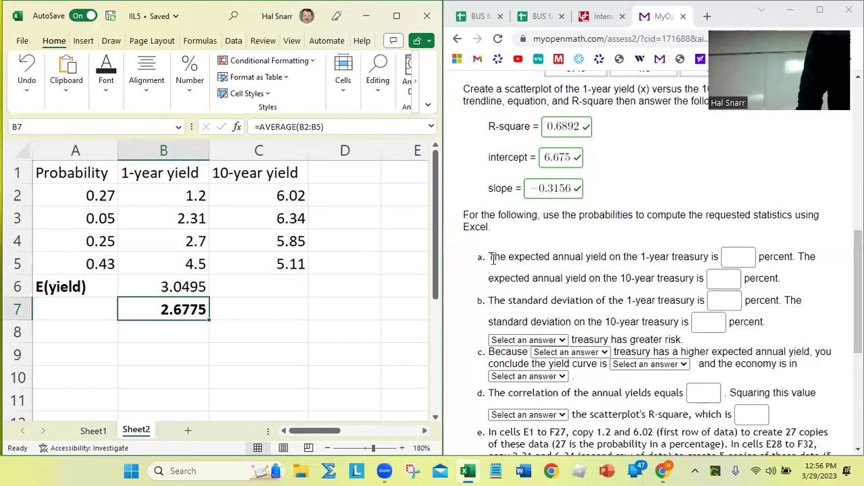
pyautogui.press('Left')
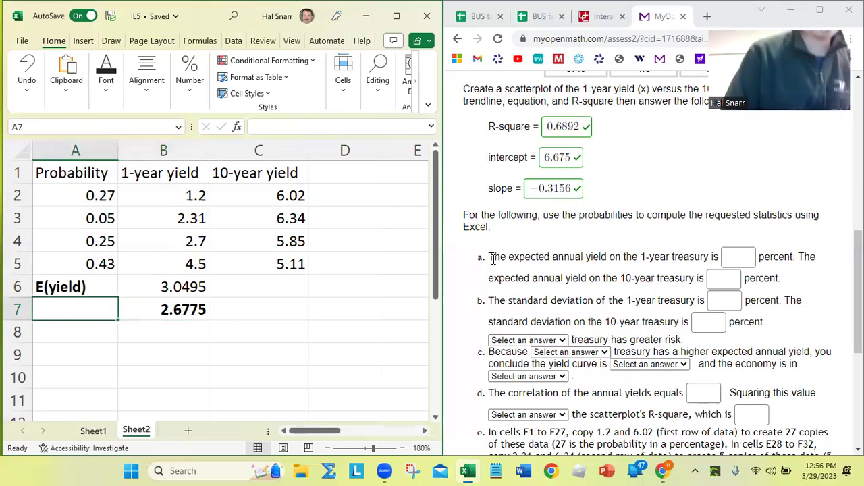
pyautogui.press('Up')
pyautogui.press('Up')
pyautogui.press('Up')
pyautogui.press('Up')
pyautogui.press('Up')
pyautogui.press('Up')
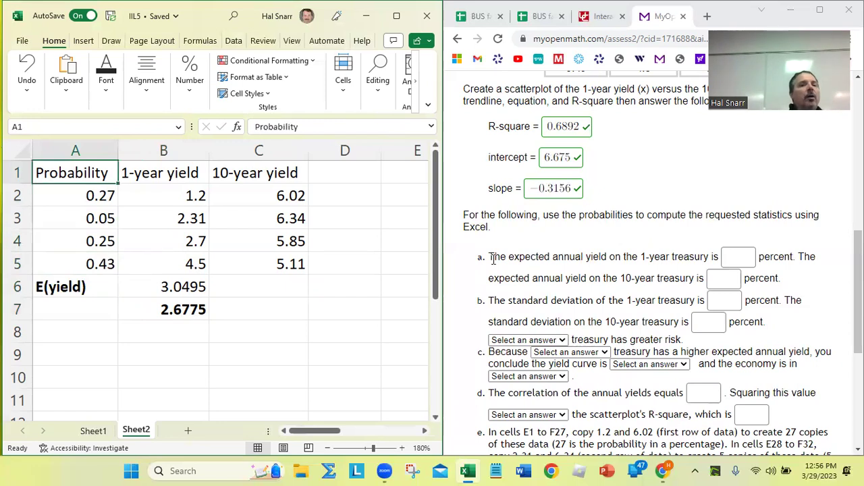
pyautogui.press('Down')
pyautogui.press('Down')
pyautogui.press('Down')
pyautogui.press('Up')
pyautogui.press('Up')
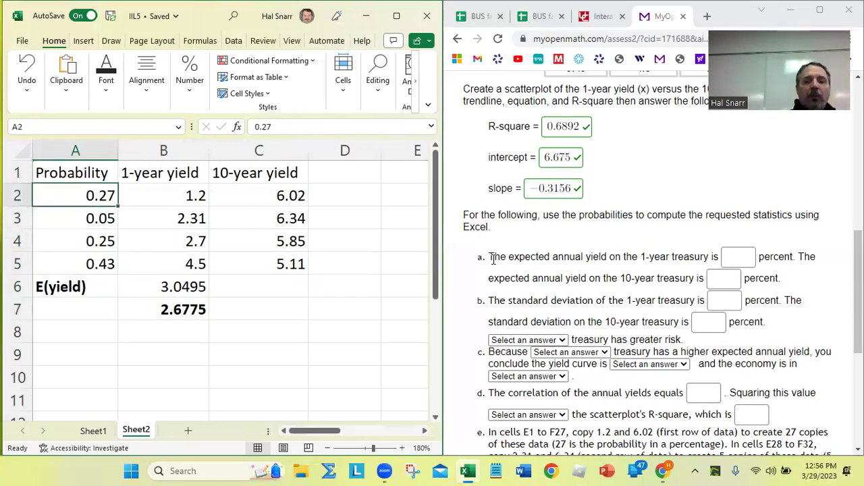
# Change the probabilities in A2, A3 and A5 to 0.25 so all four outcomes are equally likely
pyautogui.write('.25')
pyautogui.press('Return')
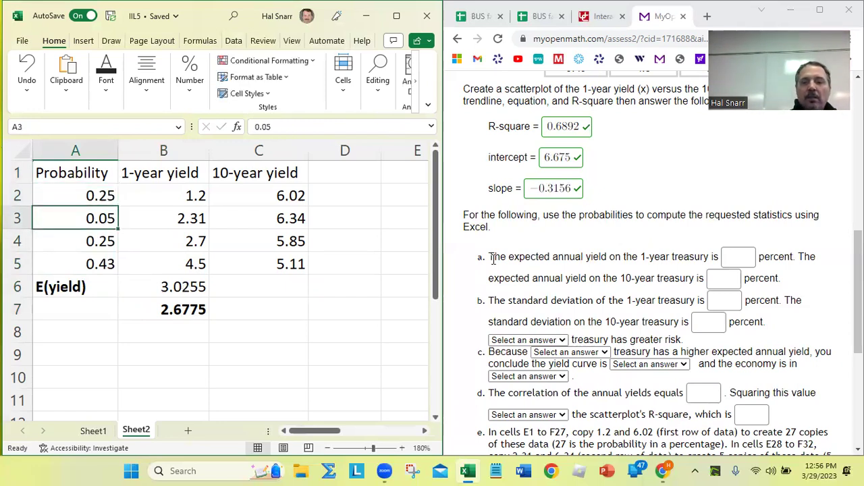
pyautogui.write('.25')
pyautogui.press('Return')
pyautogui.press('Down')
pyautogui.write('.25')
pyautogui.press('Return')
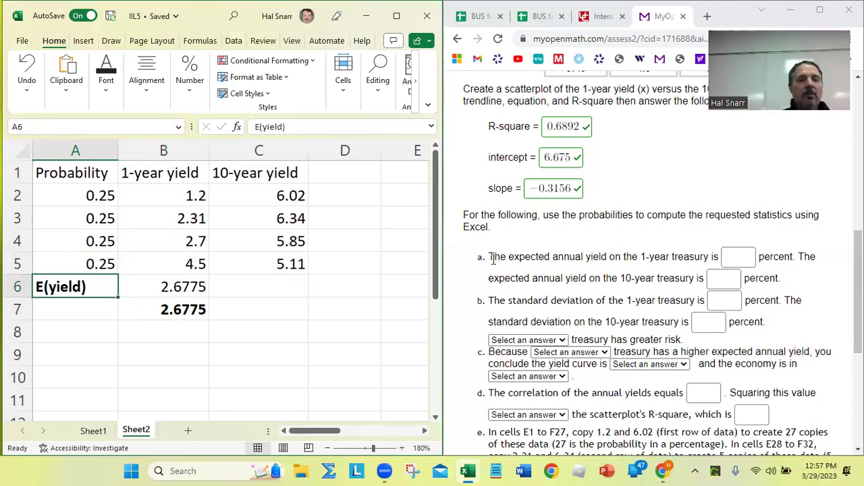
# Undo the three equal-probability entries in column A
pyautogui.hotkey('ctrl', 'z')
pyautogui.hotkey('ctrl', 'z')
pyautogui.hotkey('ctrl', 'z')
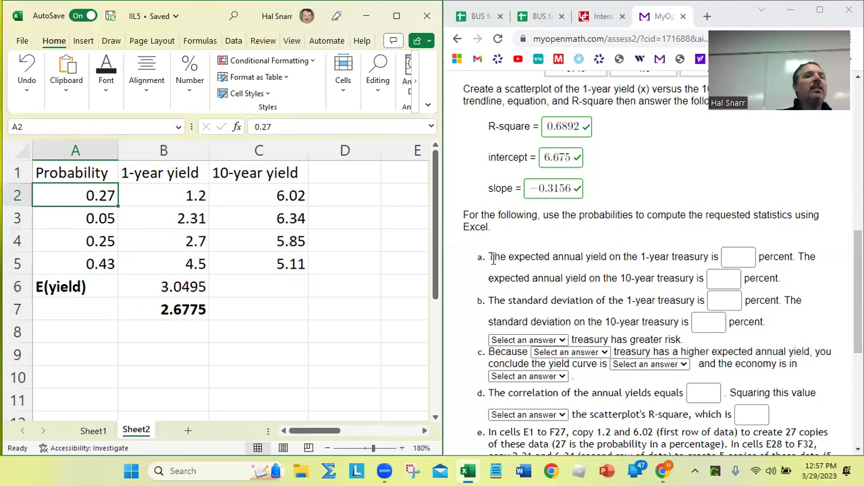
# Examine the probability and 1-year yield of the last forecast in A5:B5
pyautogui.press('Down')
pyautogui.press('Down')
pyautogui.press('Down')
pyautogui.hotkey('shift', 'Right')
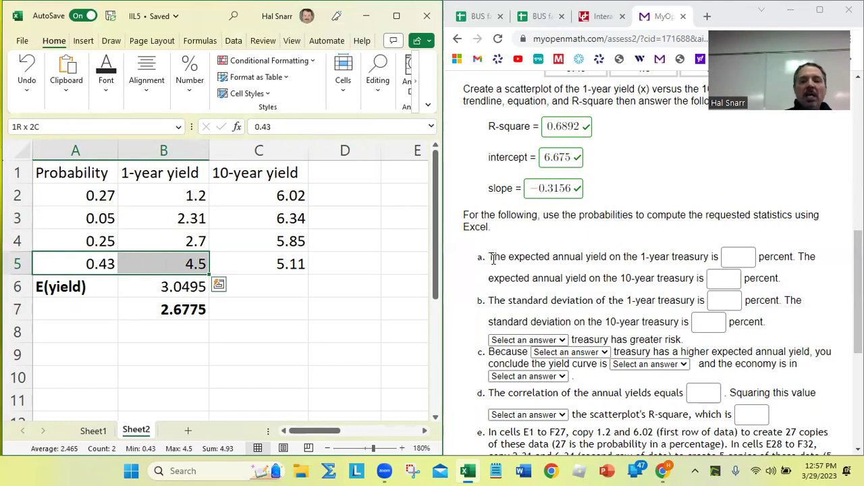
# Set the first three probabilities in A2:A4 to 0.01 each
pyautogui.press('Up')
pyautogui.press('Up')
pyautogui.press('Up')
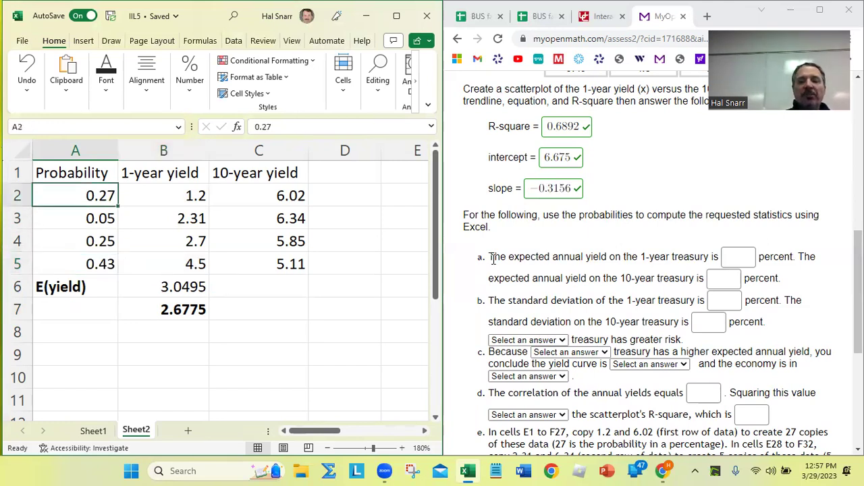
pyautogui.write('.01')
pyautogui.press('Return')
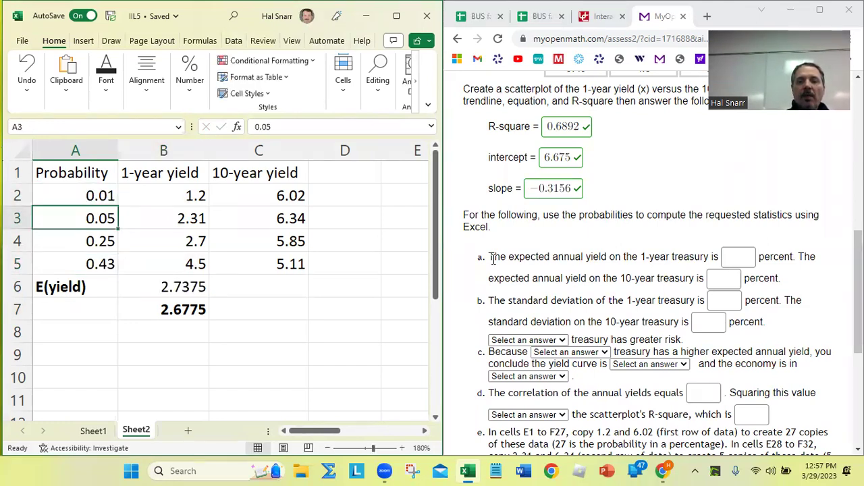
pyautogui.write('0.01')
pyautogui.press('Return')
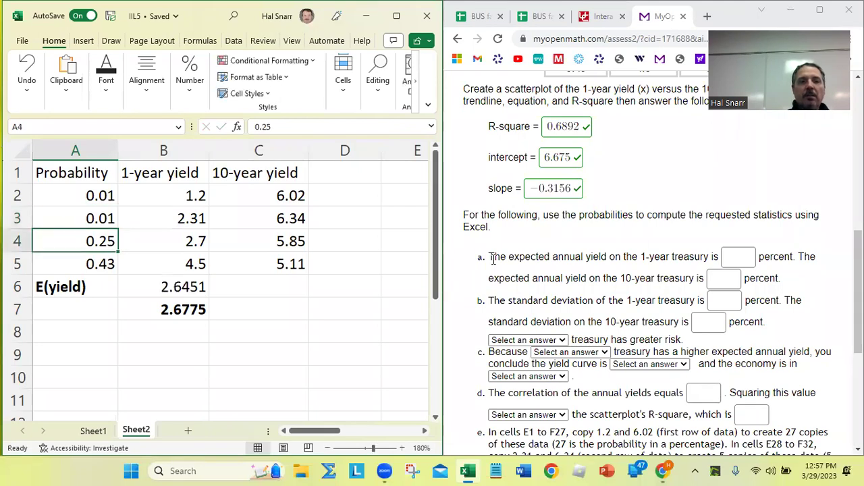
pyautogui.write('0.1')
pyautogui.press('Return')
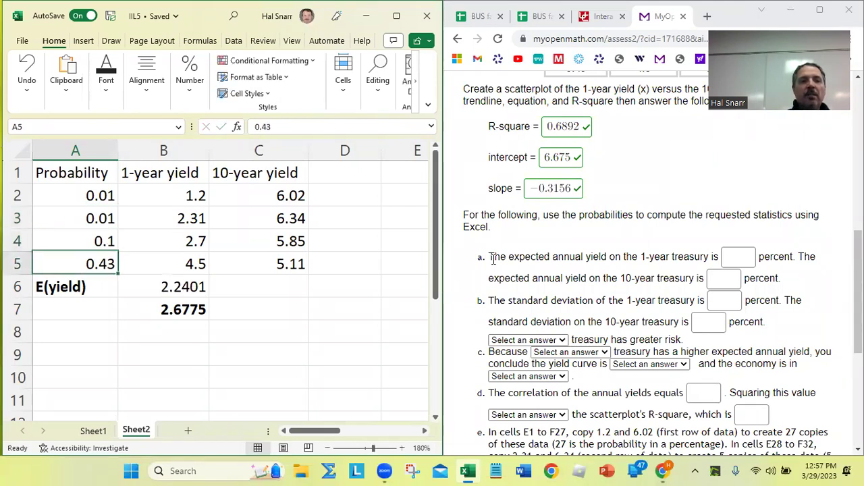
pyautogui.press('Up')
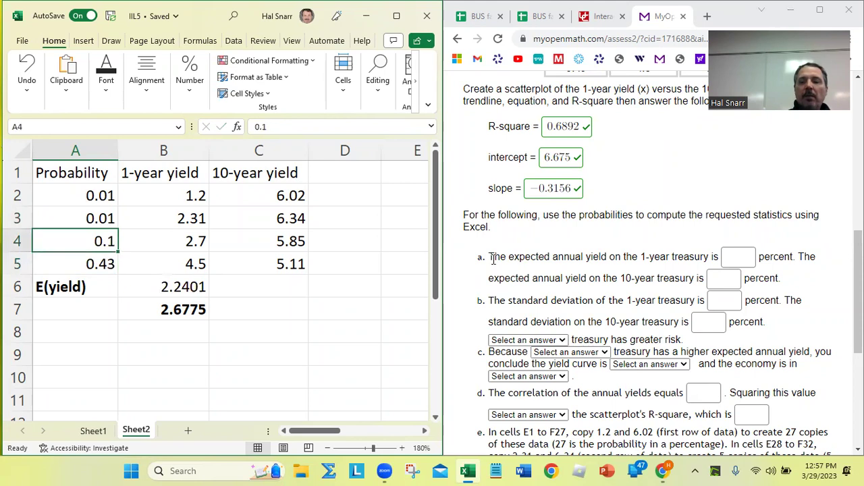
pyautogui.write('.01')
pyautogui.press('Return')
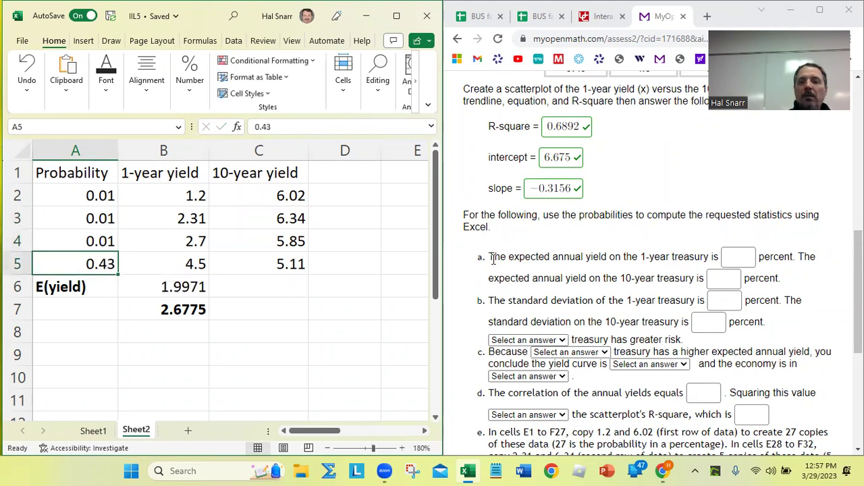
# Set the probability in A5 to 0.97 and inspect its effect on the expected 1-year yield in B6
pyautogui.press('BackSpace')
pyautogui.write('.97')
pyautogui.hotkey('ctrl', 'Return')
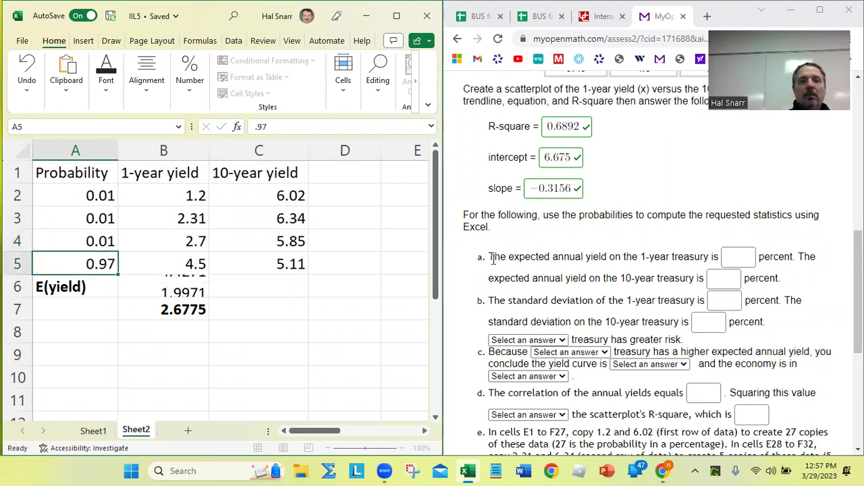
pyautogui.press('Return')
pyautogui.press('Right')
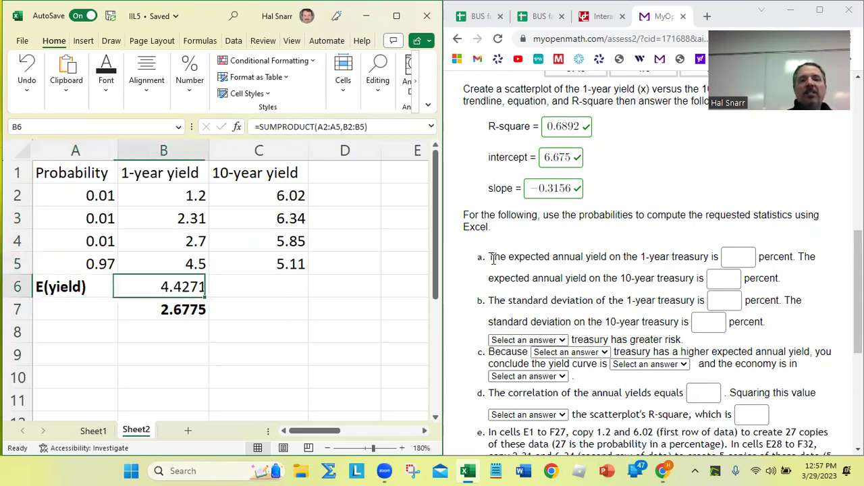
pyautogui.press('Up')
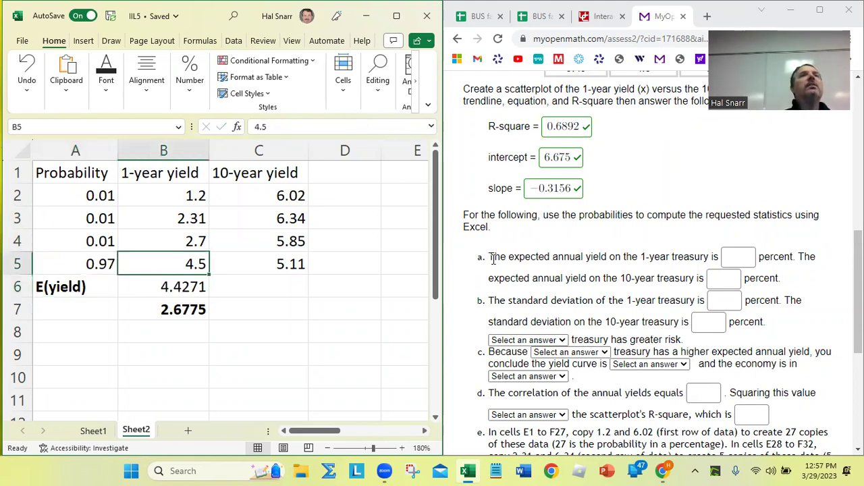
# Undo all the trial changes to the probabilities in A2:A5
pyautogui.hotkey('ctrl', 'z')
pyautogui.hotkey('ctrl', 'z')
pyautogui.hotkey('ctrl', 'z')
pyautogui.hotkey('ctrl', 'z')
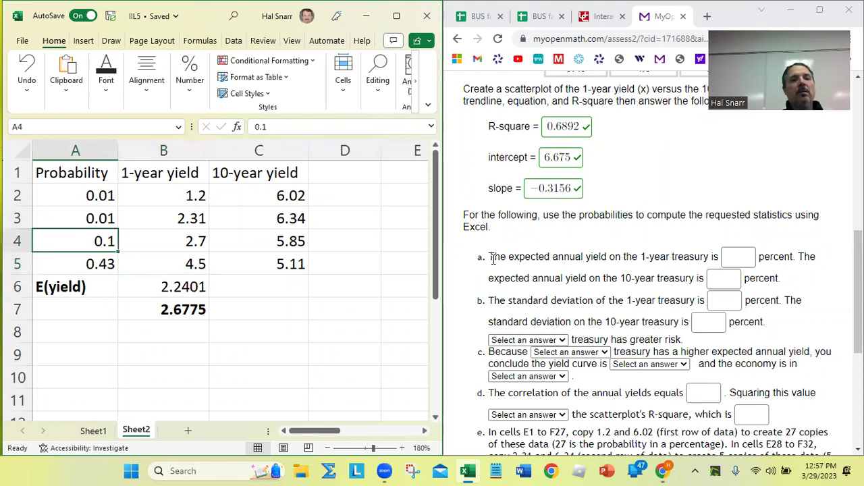
pyautogui.hotkey('ctrl', 'z')
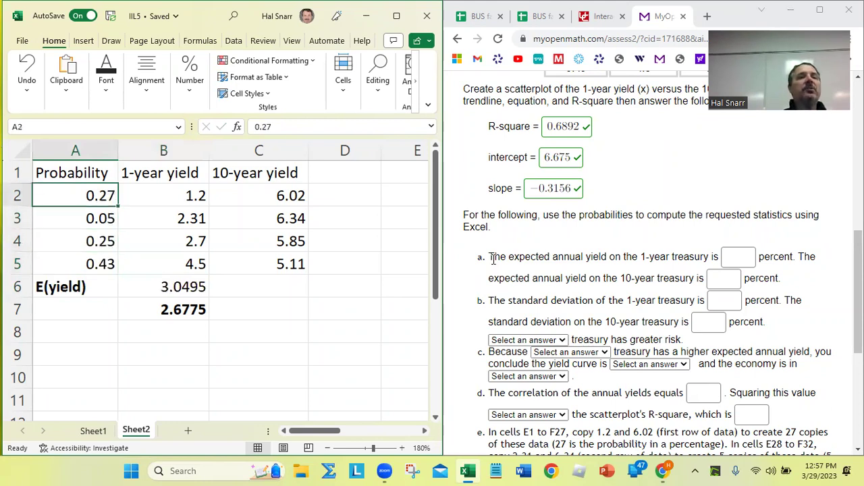
# Copy the expected yield formula from B6 to C6 and correct it to =SUMPRODUCT(A2:A5,C2:C5) for the 10-year yield
pyautogui.press('Right')
pyautogui.press('Down')
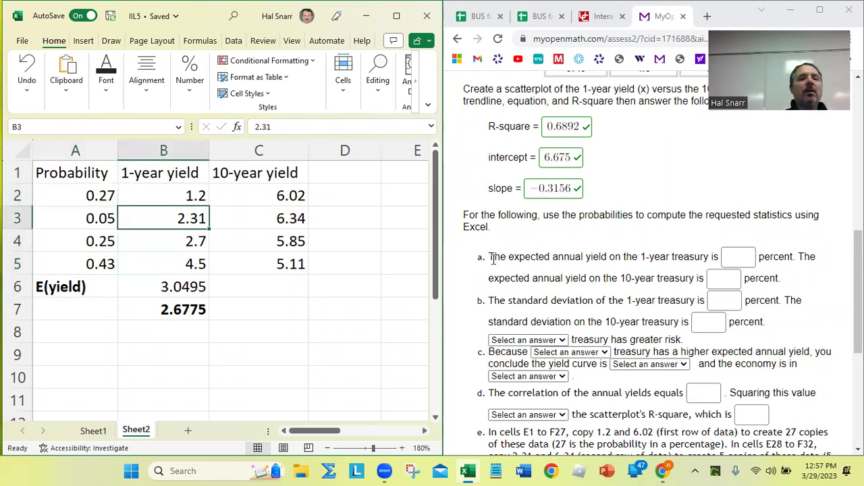
pyautogui.press('Down')
pyautogui.press('Down')
pyautogui.press('Down')
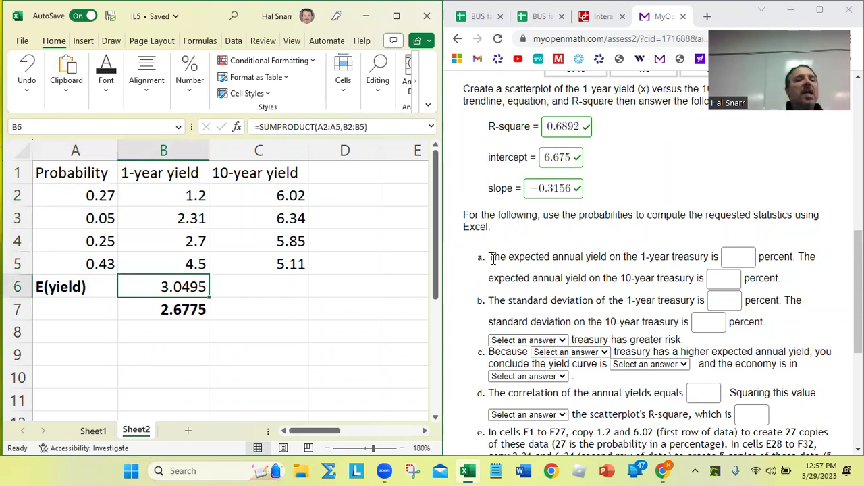
pyautogui.moveTo(209, 298); pyautogui.dragTo(289, 289)
pyautogui.doubleClick(288, 288)
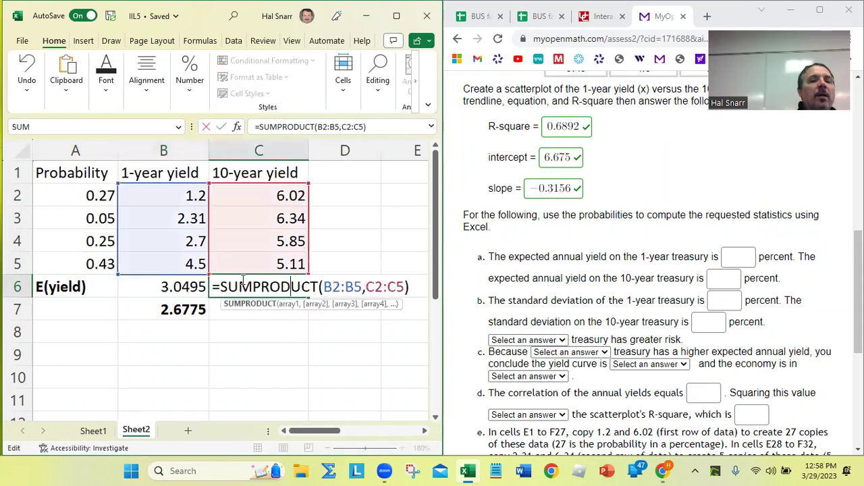
pyautogui.moveTo(133, 279); pyautogui.dragTo(98, 264)
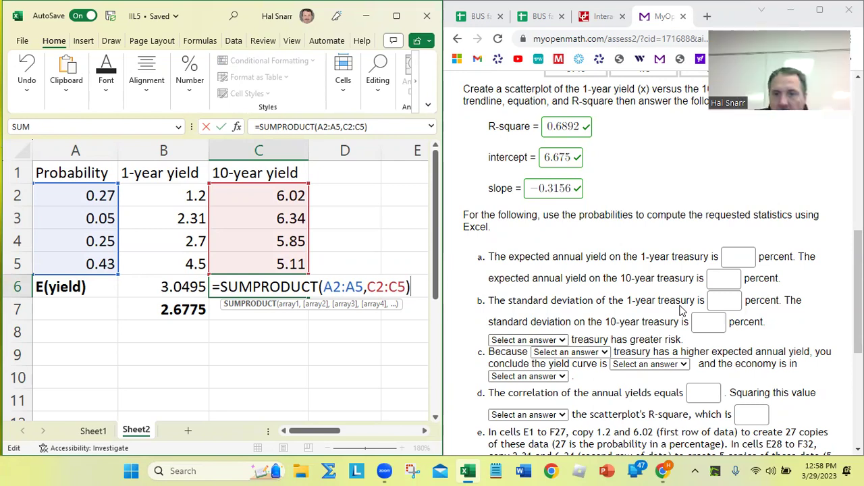
pyautogui.press('Return')
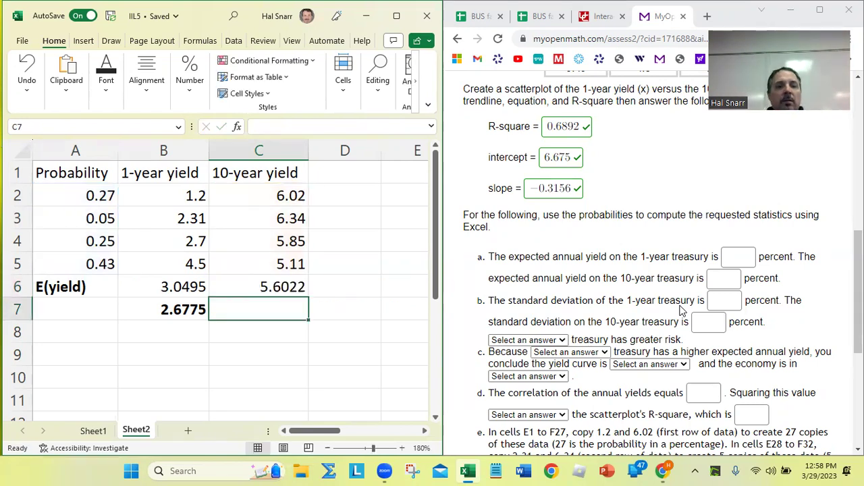
# Check the ranges referenced by the expected yield formulas in B6 and C6
pyautogui.press('Up')
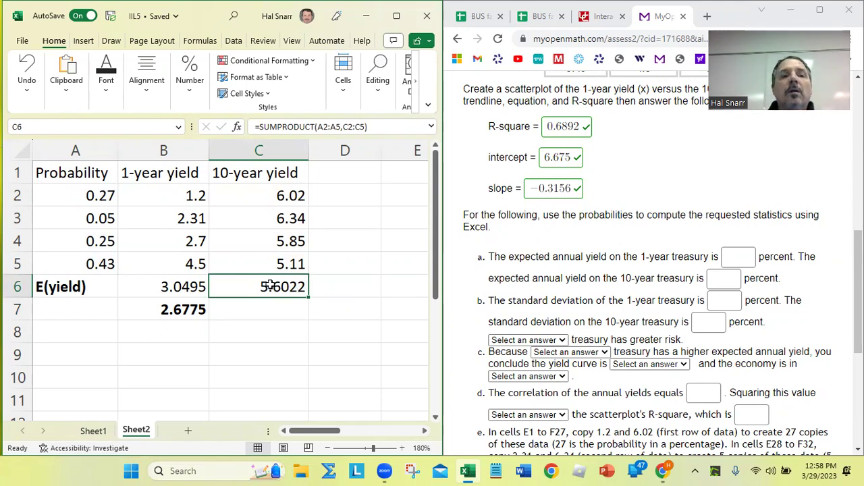
pyautogui.doubleClick(177, 288)
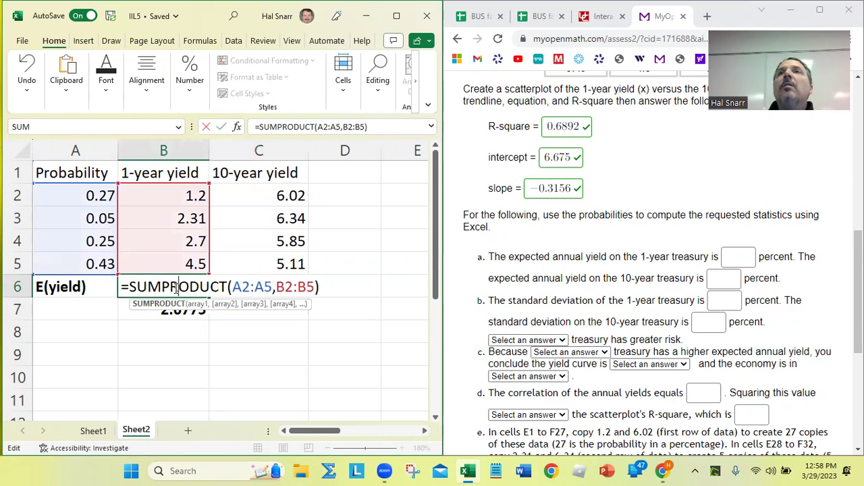
pyautogui.press('Return')
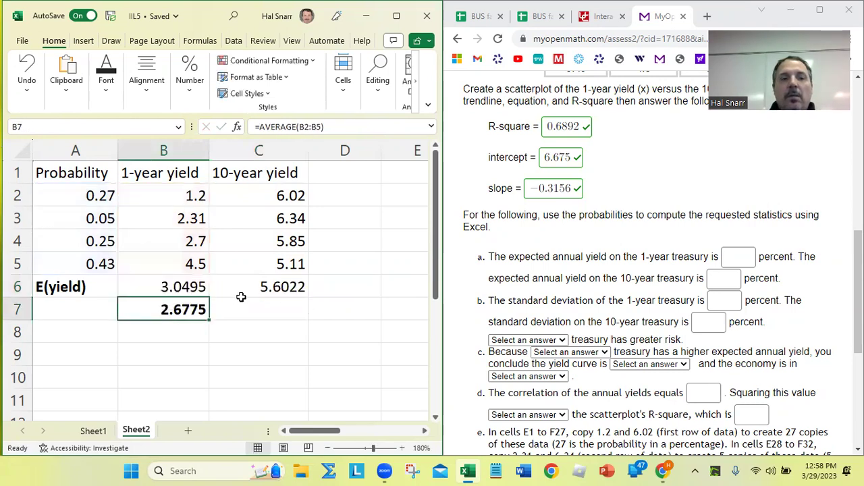
pyautogui.doubleClick(279, 288)
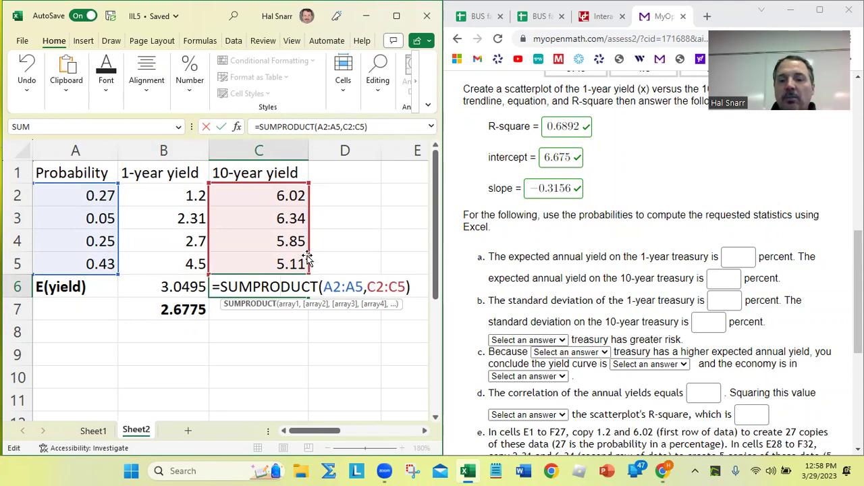
pyautogui.press('Return')
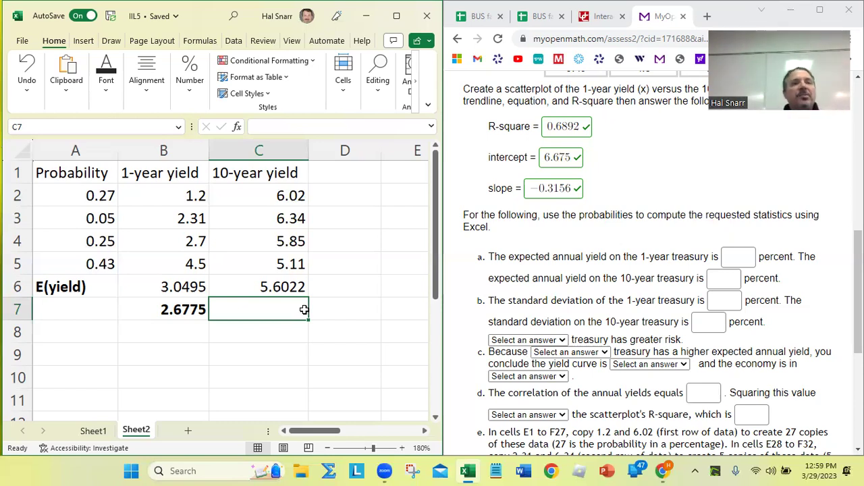
# Answer part a in MyOpenMath with expected yields of 3.0495 for the 1-year and 5.6022 for the 10-year treasury, and submit them
pyautogui.click(738, 260)
pyautogui.write('3.0495')
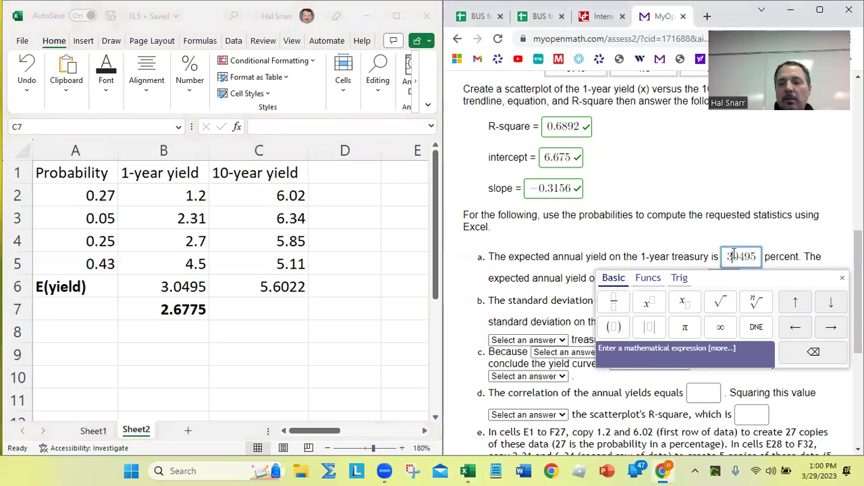
pyautogui.click(719, 282)
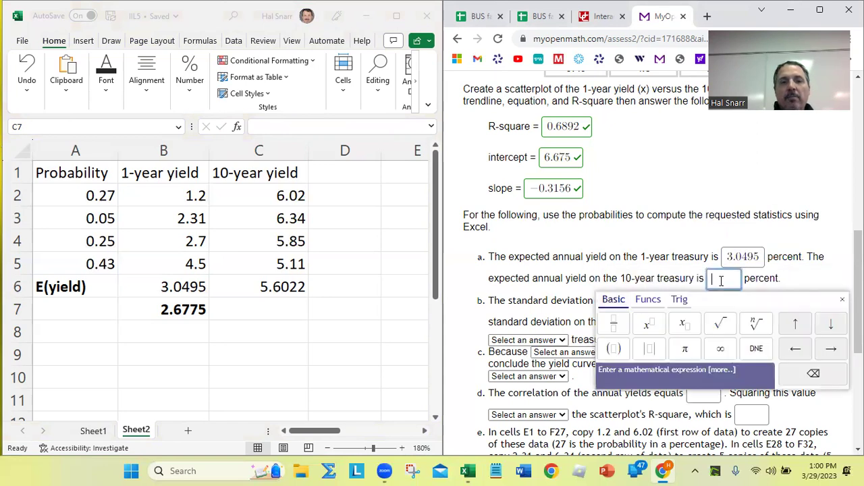
pyautogui.write('5.6')
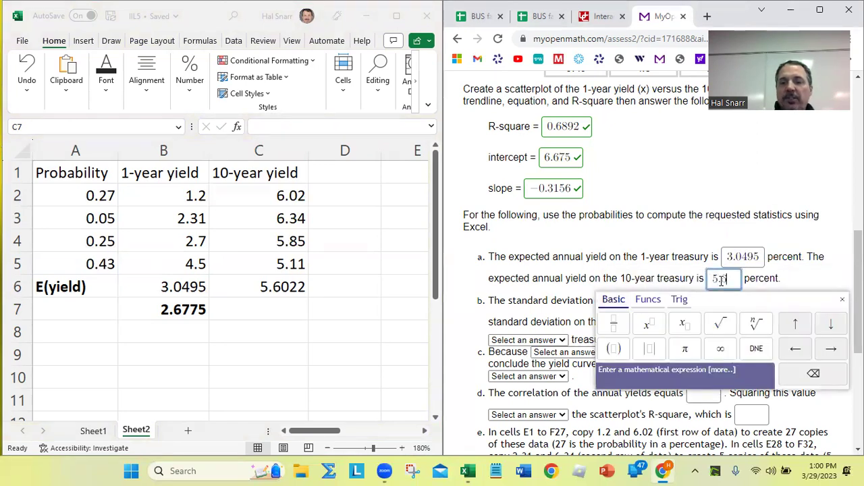
pyautogui.write('022')
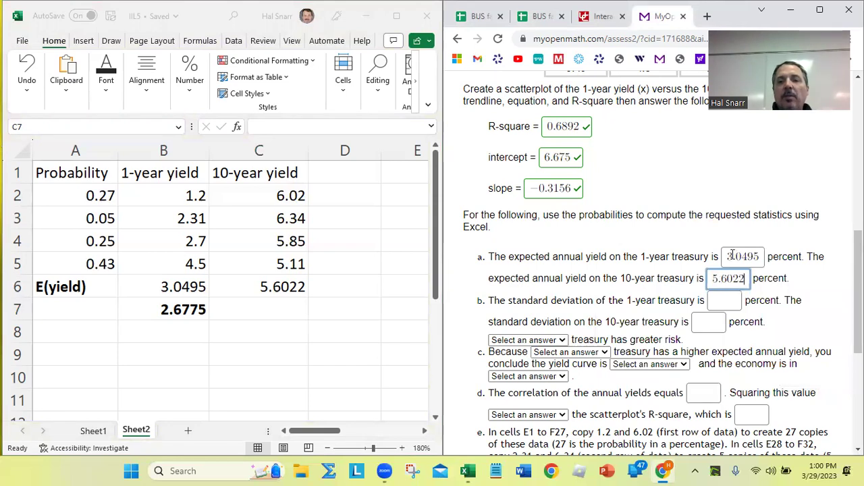
pyautogui.scroll(5, 732, 255)
pyautogui.scroll(-6, 733, 255)
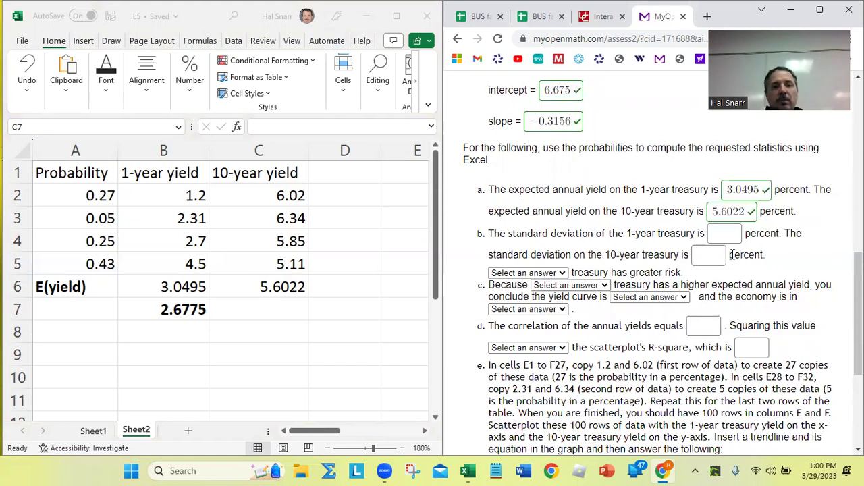
# Return to the Excel workbook, widen its window beside the browser to show more columns, and select the first 1-year yield in B2
pyautogui.click(379, 202)
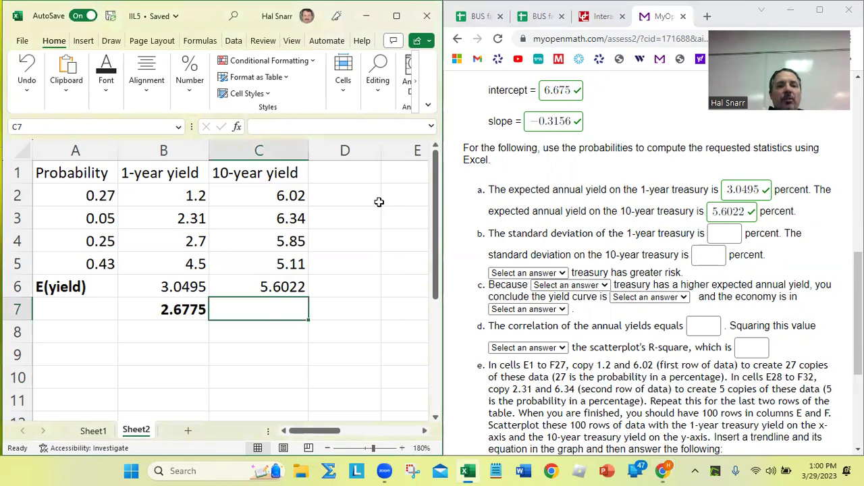
pyautogui.press('Right')
pyautogui.press('Right')
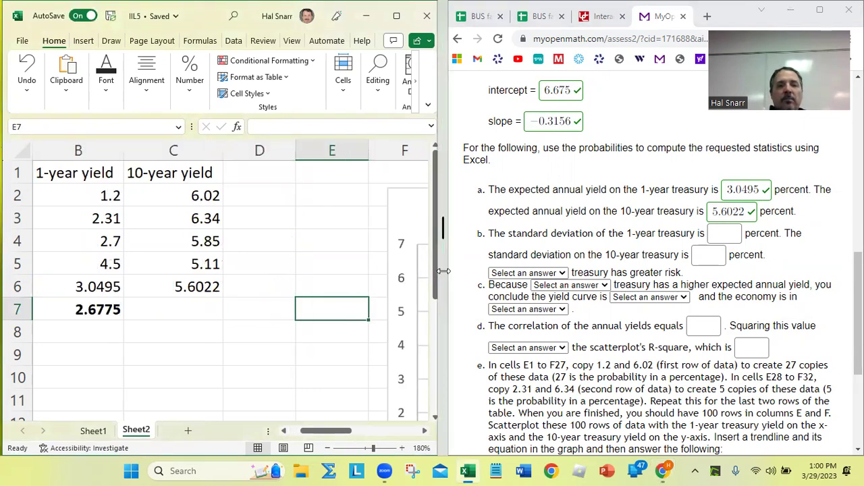
pyautogui.moveTo(443, 270); pyautogui.dragTo(529, 270)
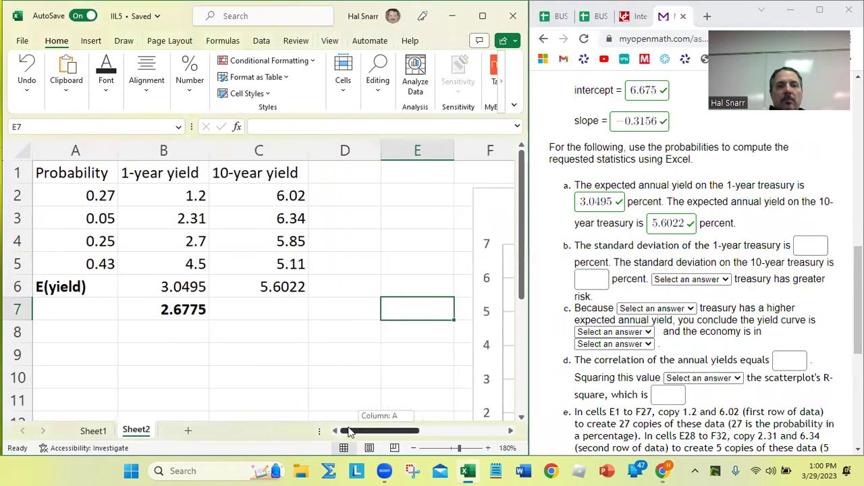
pyautogui.click(345, 196)
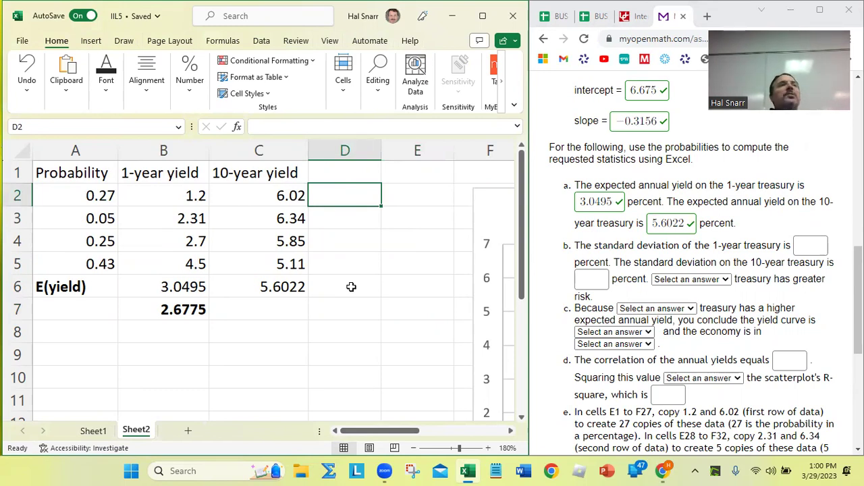
pyautogui.press('Left')
pyautogui.press('Left')
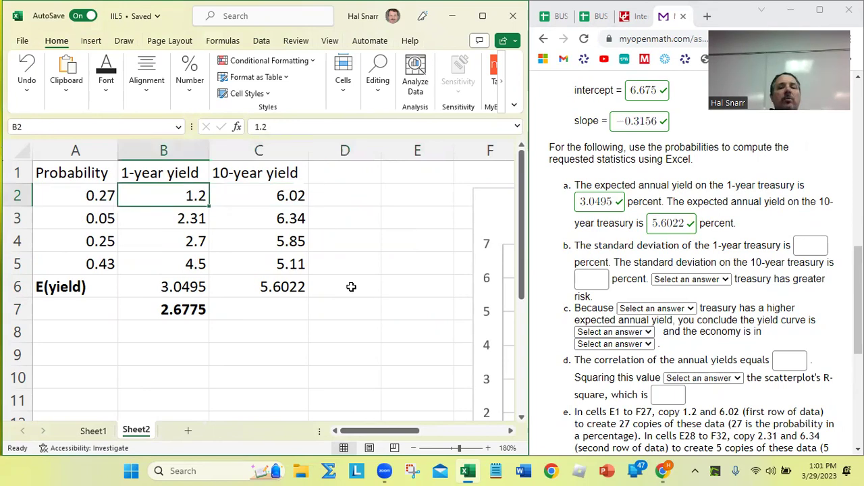
# Add the header "deviation" to both D1 and E1, beside the yield columns
pyautogui.press('Right')
pyautogui.press('Right')
pyautogui.press('Up')
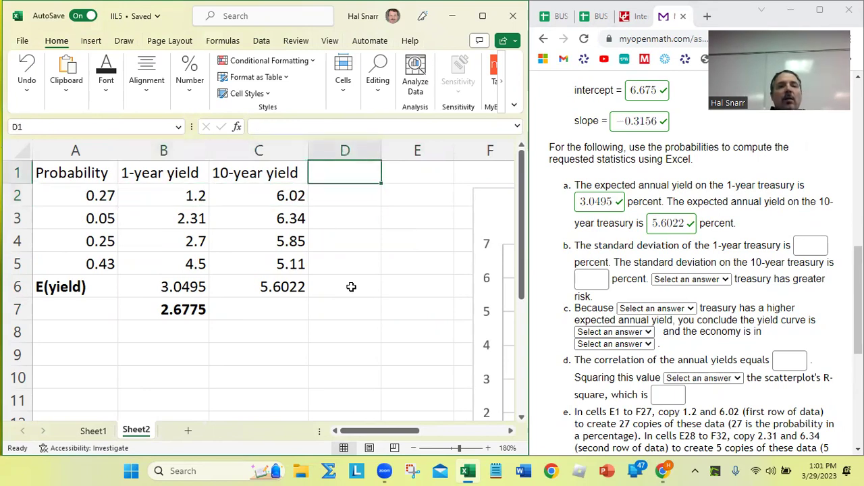
pyautogui.write('d')
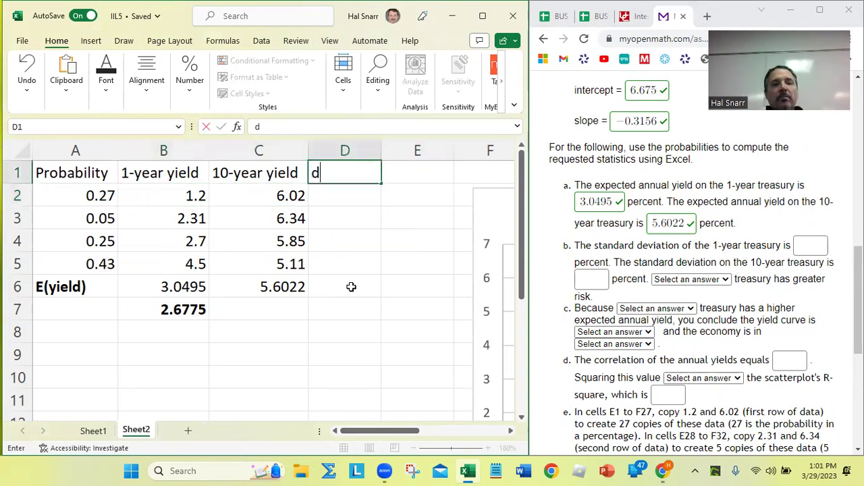
pyautogui.write('eviation')
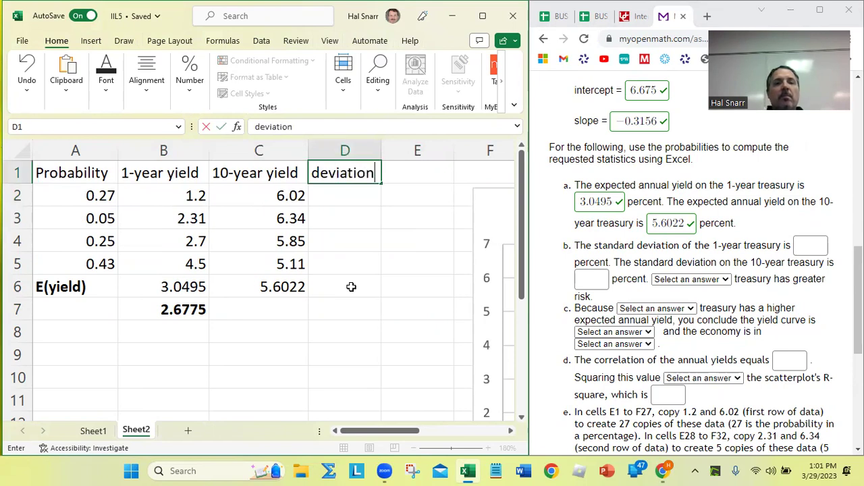
pyautogui.press('Tab')
pyautogui.write('deviation')
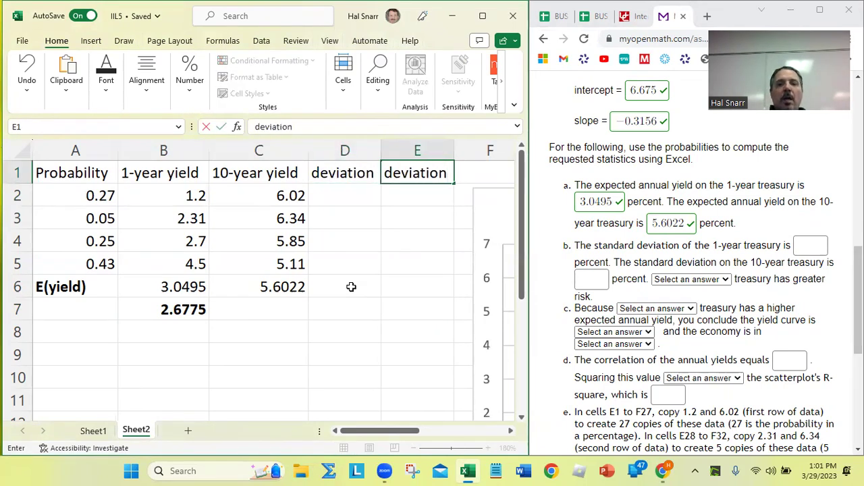
pyautogui.press('Return')
pyautogui.press('Up')
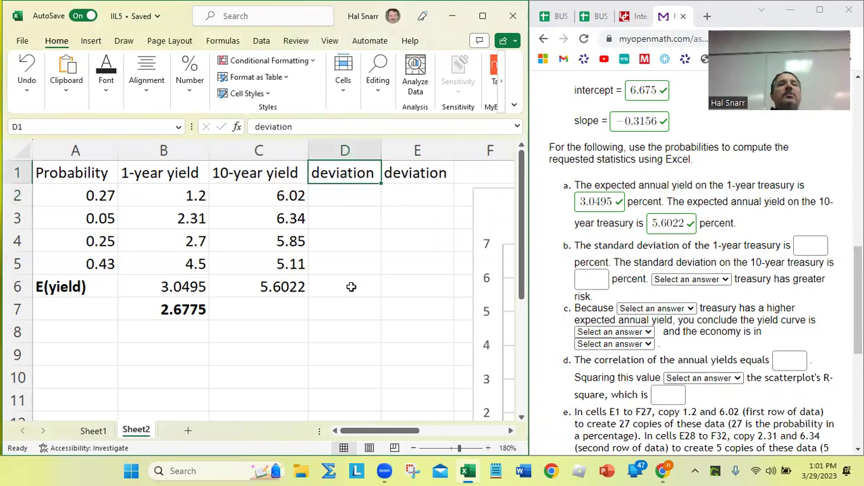
pyautogui.press('Right')
pyautogui.press('Left')
pyautogui.press('Right')
pyautogui.press('Left')
pyautogui.press('Right')
pyautogui.press('Left')
# Enter =B2-B6 in D2 to compute the first 1-year yield's deviation from its expected yield
pyautogui.press('Down')
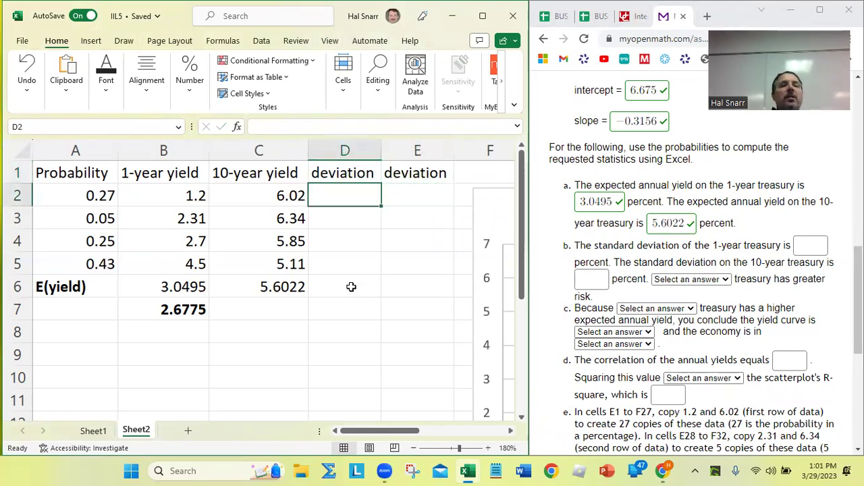
pyautogui.write('=')
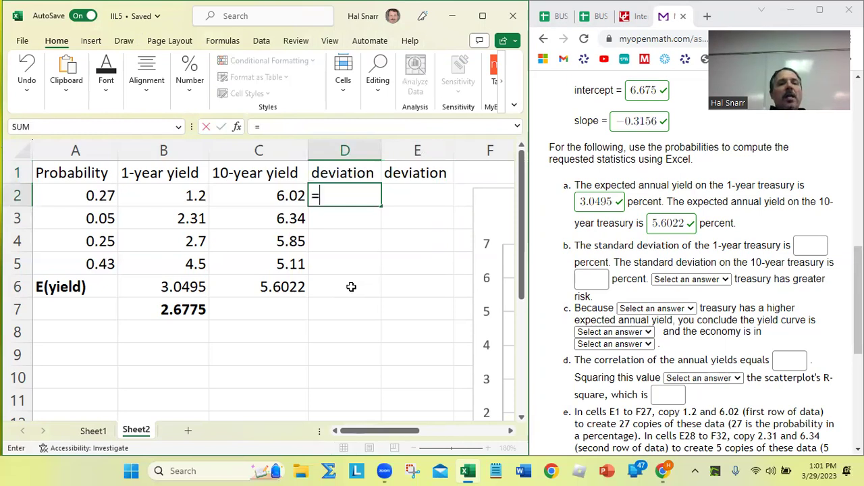
pyautogui.press('Left')
pyautogui.press('Left')
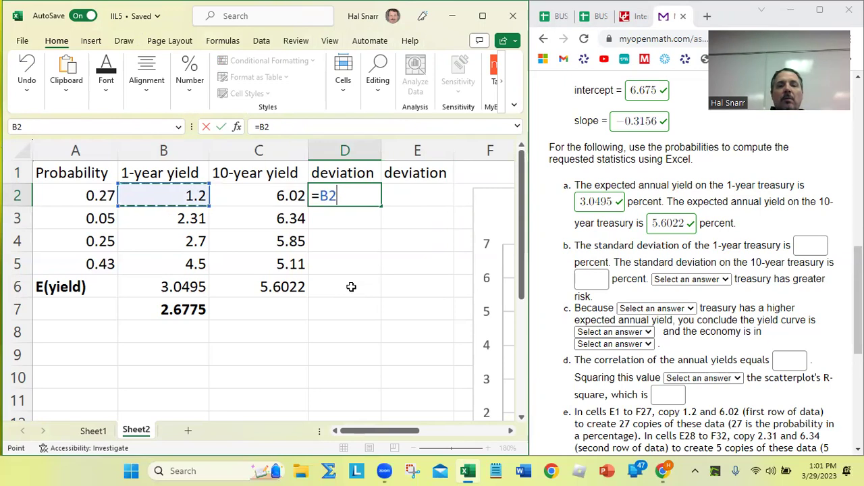
pyautogui.press('BackSpace')
pyautogui.press('BackSpace')
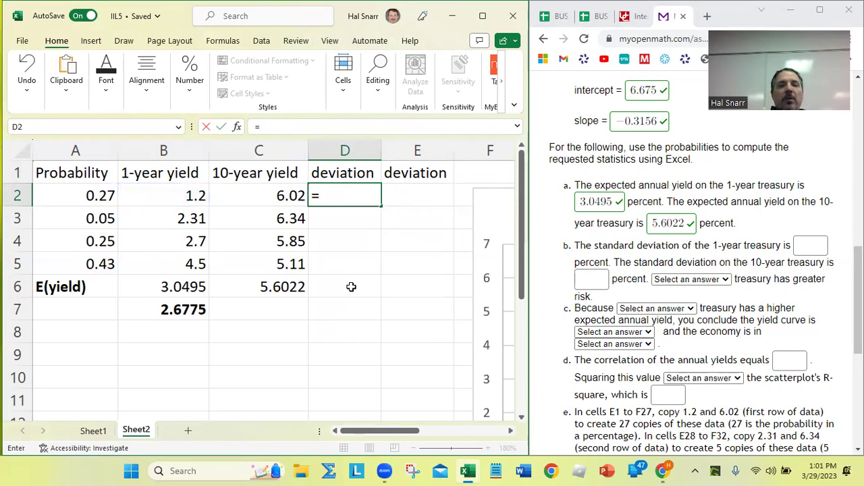
pyautogui.press('Left')
pyautogui.press('Left')
pyautogui.write('-')
pyautogui.press('Left')
pyautogui.press('Left')
pyautogui.press('Down')
pyautogui.press('Down')
pyautogui.press('Down')
pyautogui.press('Down')
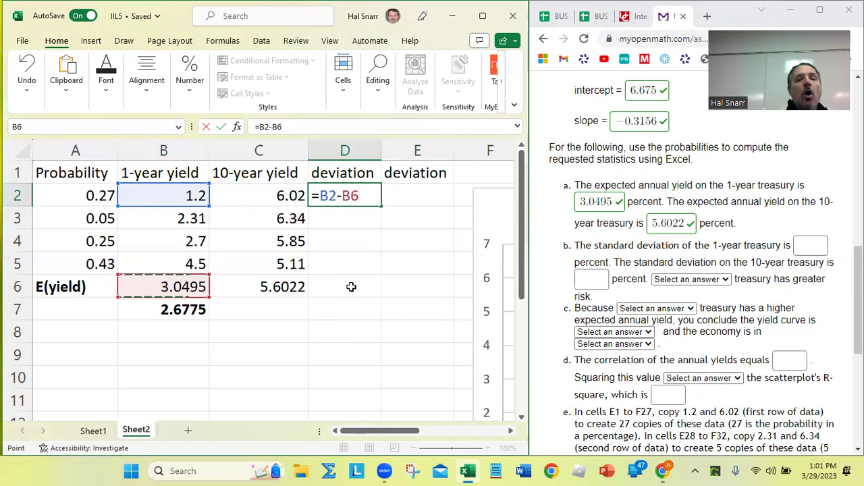
pyautogui.press('Return')
# Check the expected yield formula in B6 and delete the simple average from B7
pyautogui.press('Down')
pyautogui.press('Down')
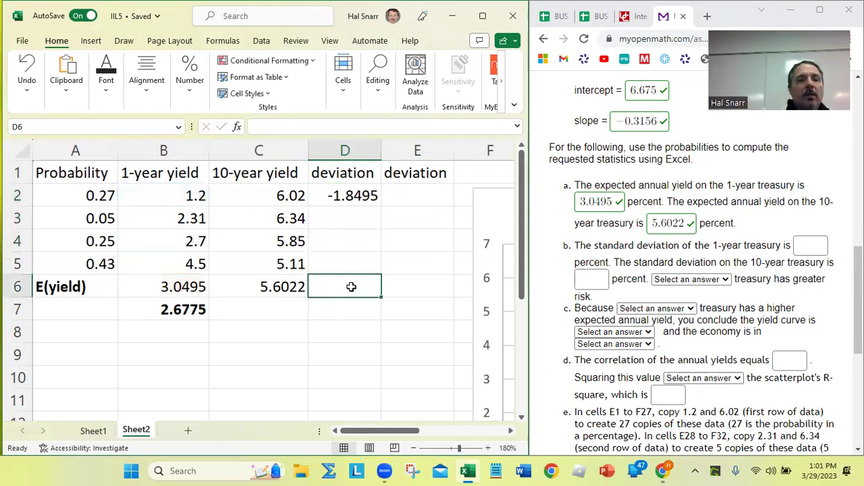
pyautogui.press('Left')
pyautogui.press('Left')
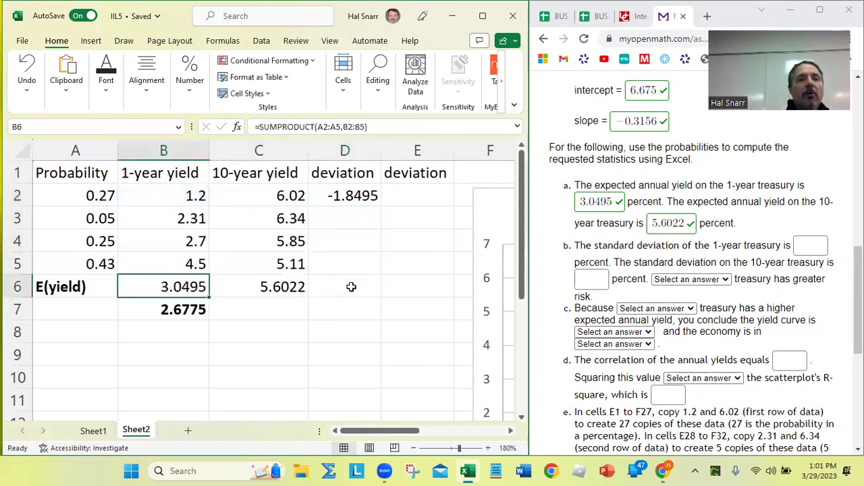
pyautogui.doubleClick(182, 287)
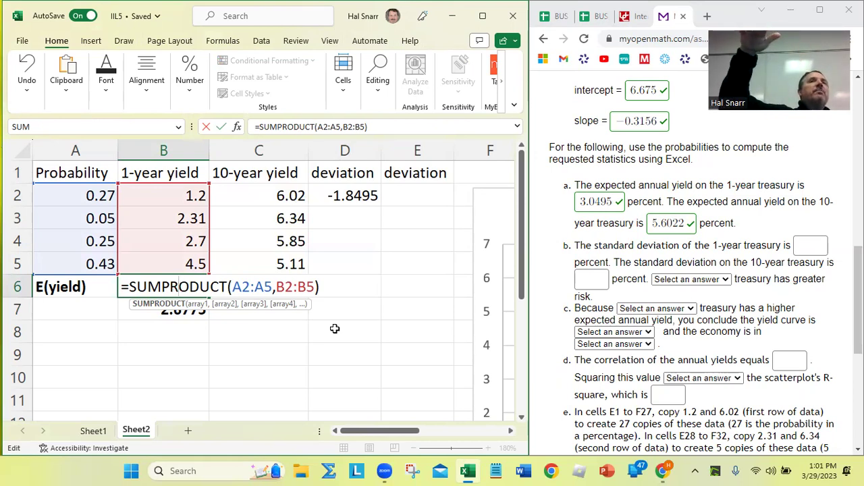
pyautogui.press('Return')
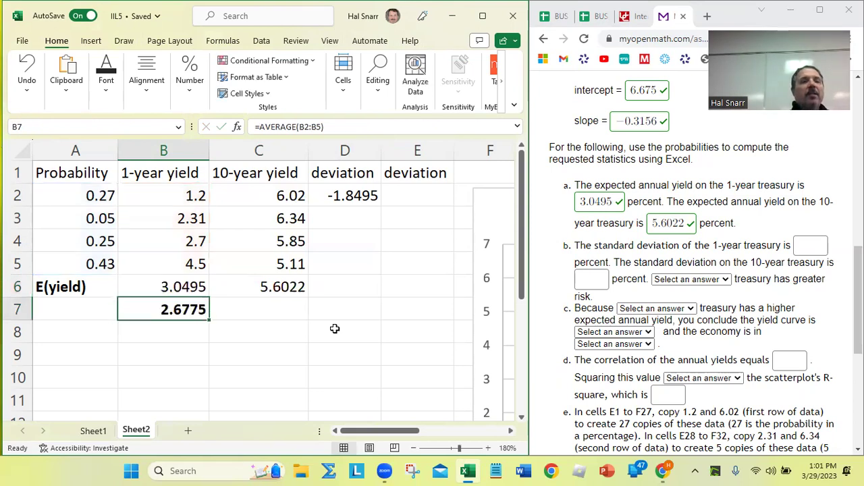
pyautogui.press('Delete')
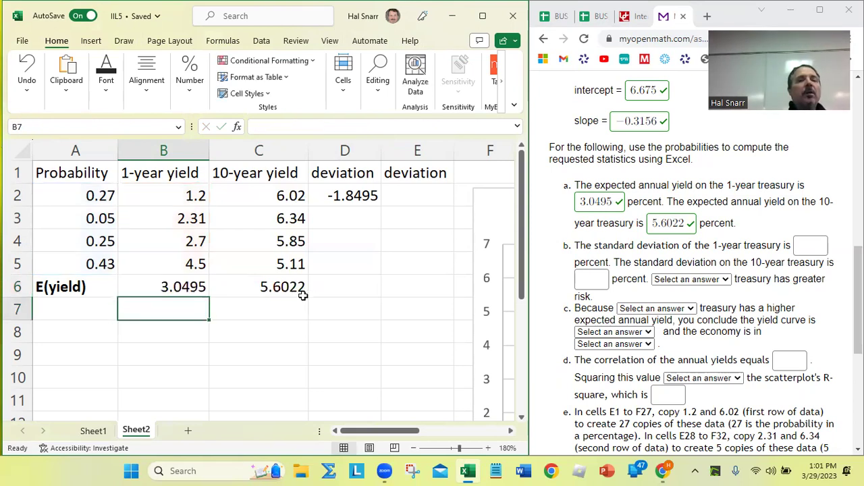
# Check the ranges in the 10-year expected yield formula in C6, and return to the deviation cell D2
pyautogui.doubleClick(279, 289)
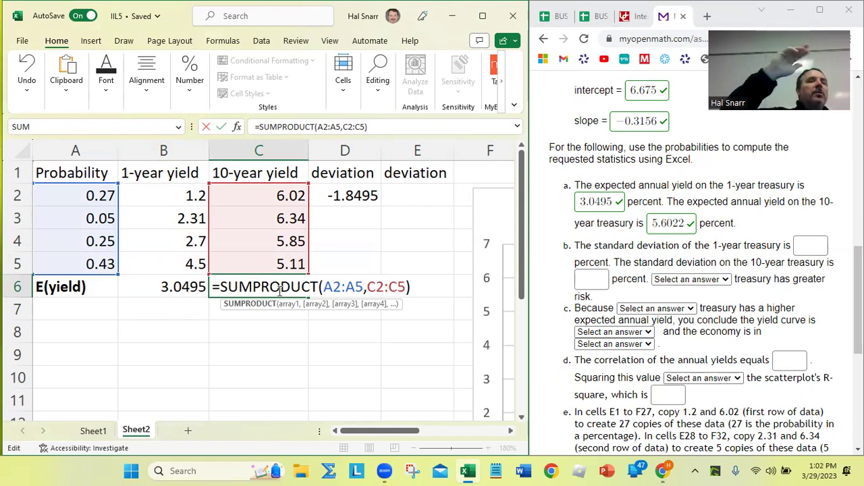
pyautogui.press('Return')
pyautogui.press('Up')
pyautogui.press('Up')
pyautogui.press('Up')
pyautogui.press('Up')
pyautogui.press('Up')
pyautogui.press('Right')
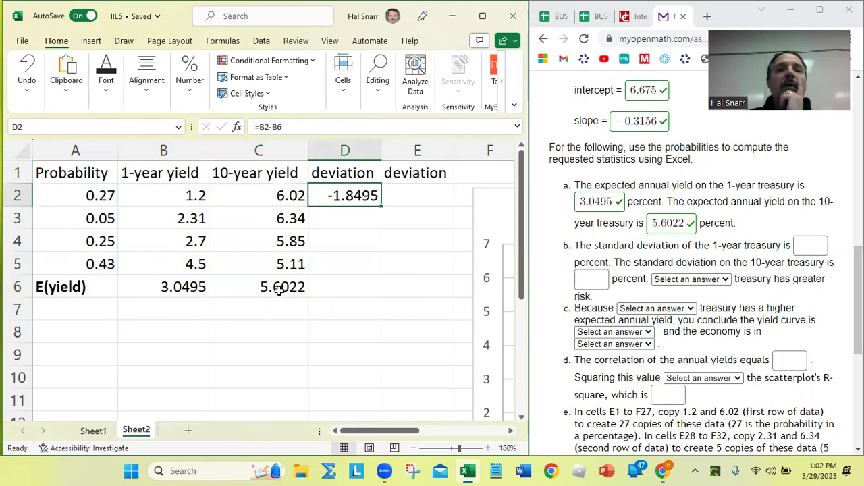
# Examine the yield in B2 and the expected yield in B6 that the deviation formula in D2 refers to
pyautogui.click(182, 194)
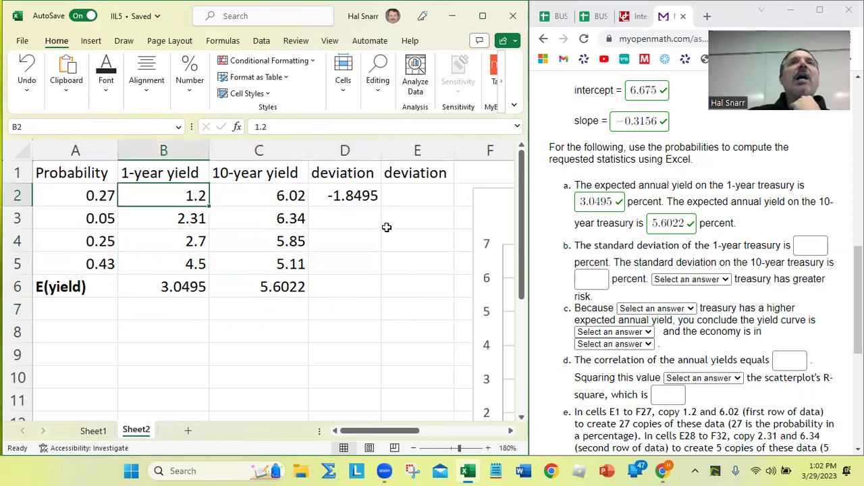
pyautogui.keyDown('ctrl'); pyautogui.click(183, 287); pyautogui.keyUp('ctrl')
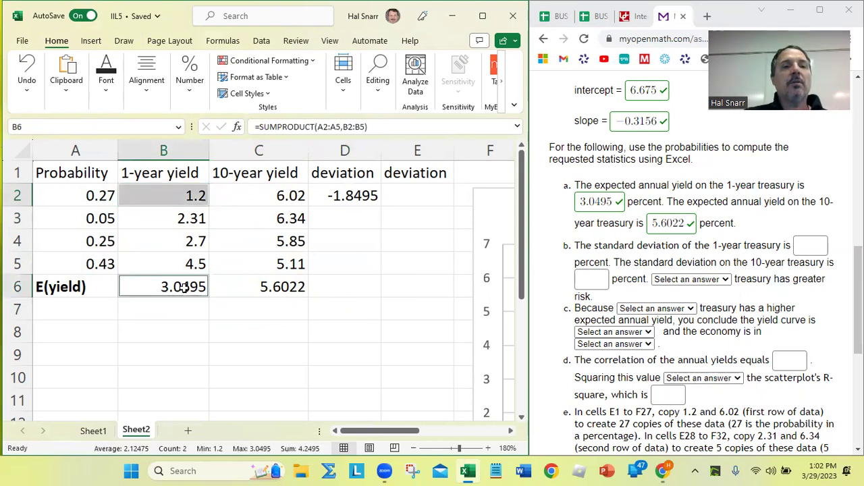
pyautogui.keyDown('ctrl'); pyautogui.click(361, 197); pyautogui.keyUp('ctrl')
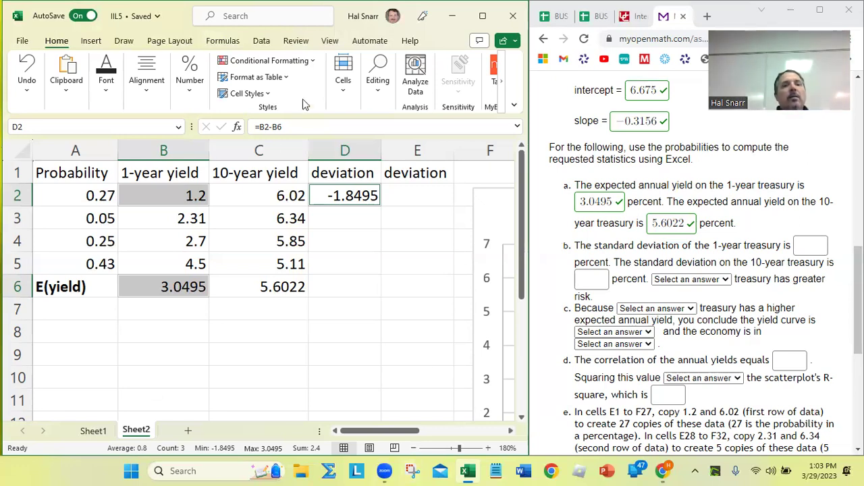
pyautogui.doubleClick(352, 209)
pyautogui.press('Left')
pyautogui.press('Left')
pyautogui.press('Left')
pyautogui.hotkey('shift', 'Left')
pyautogui.hotkey('shift', 'Left')
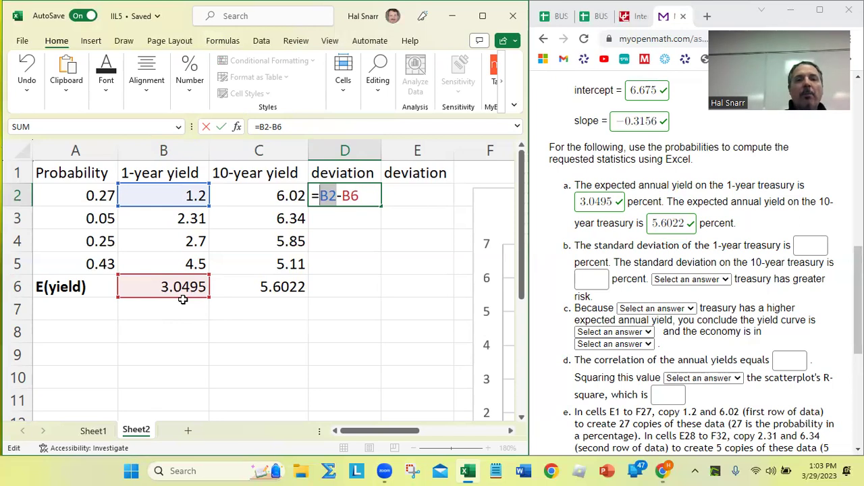
pyautogui.press('Return')
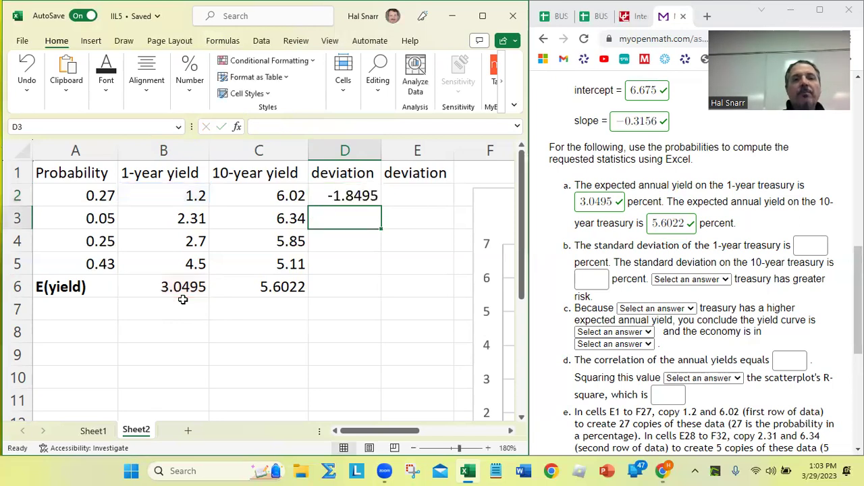
# Try filling the deviation formula from D2 down to D5, and check the cell references in D2 and D3
pyautogui.click(356, 197)
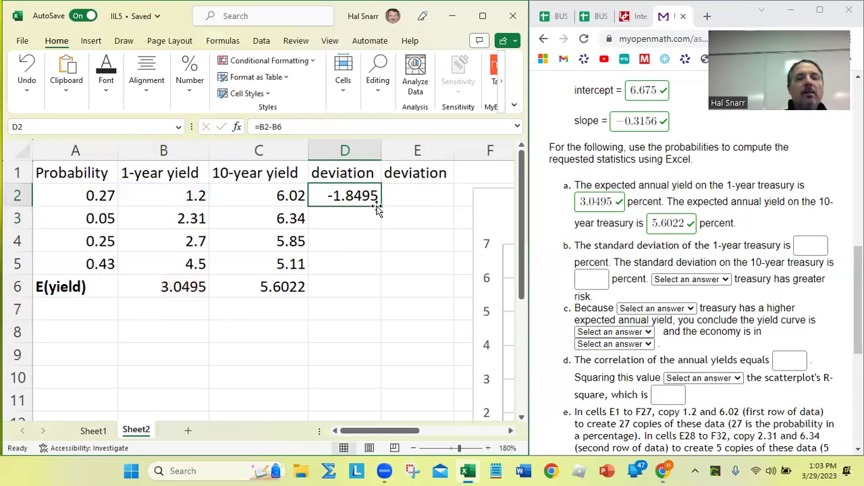
pyautogui.moveTo(382, 205); pyautogui.dragTo(378, 273)
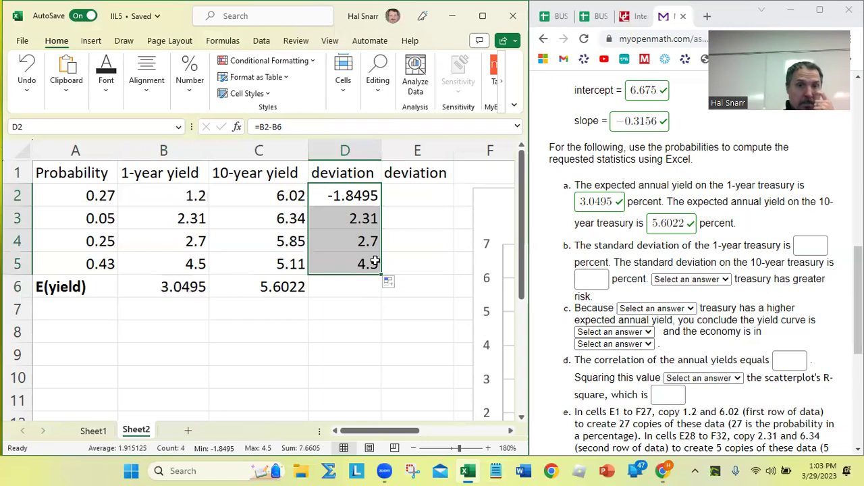
pyautogui.doubleClick(370, 195)
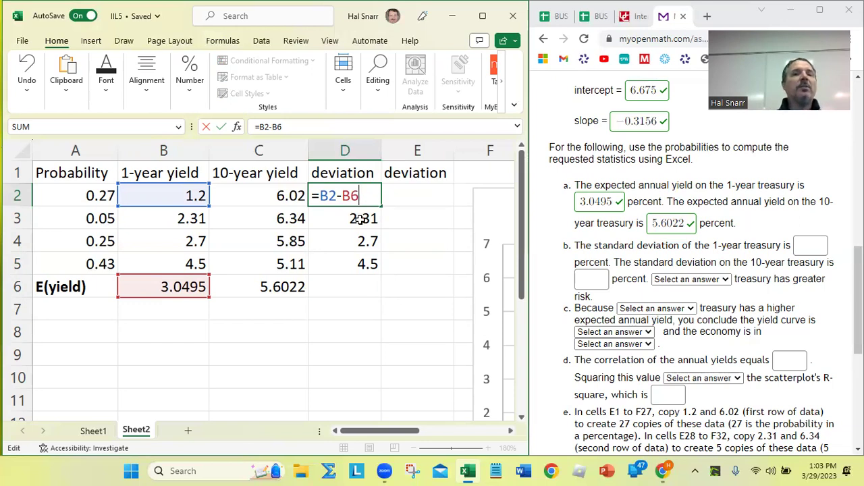
pyautogui.click(360, 219)
pyautogui.doubleClick(362, 218)
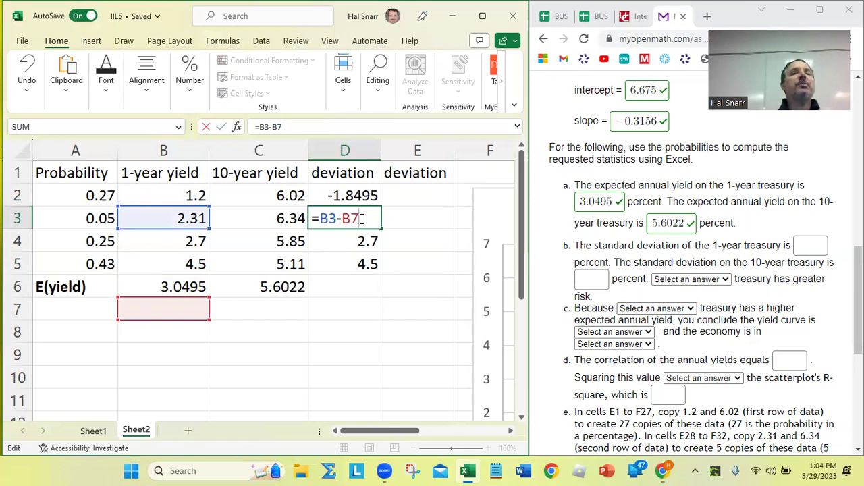
# Lock the expected yield's row by changing D2 to =B2-B$6, and fill the formula down to D5
pyautogui.click(367, 195)
pyautogui.doubleClick(366, 195)
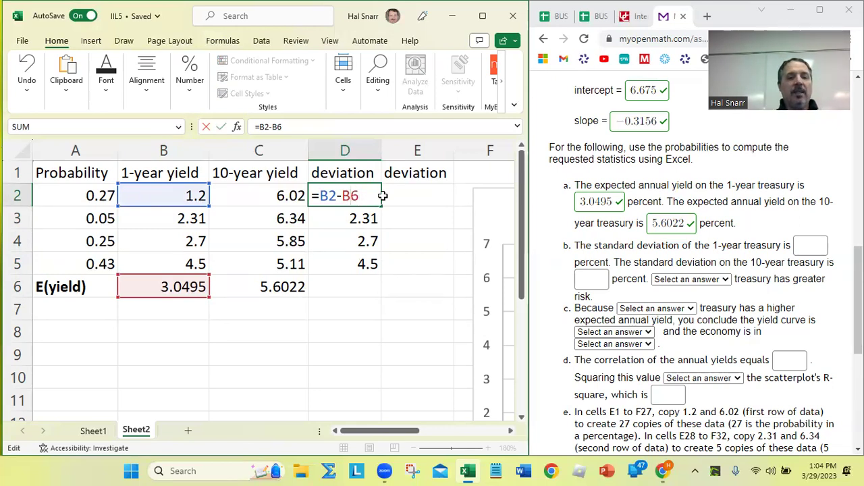
pyautogui.write('$')
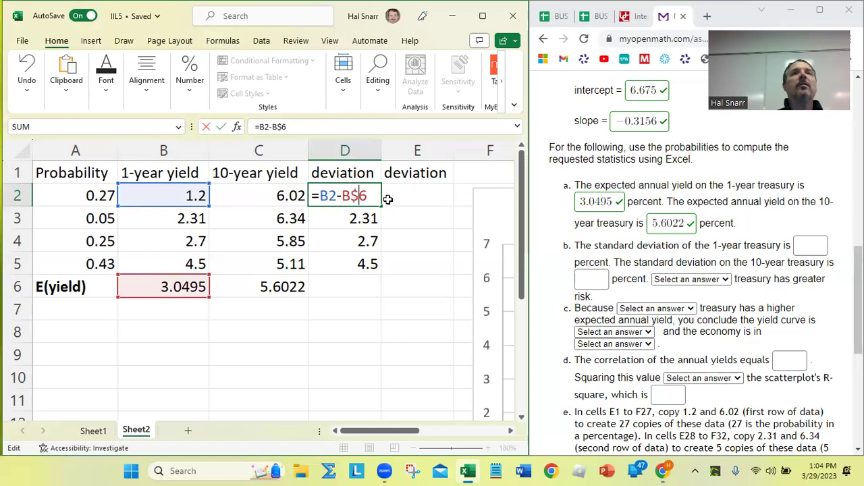
pyautogui.press('Return')
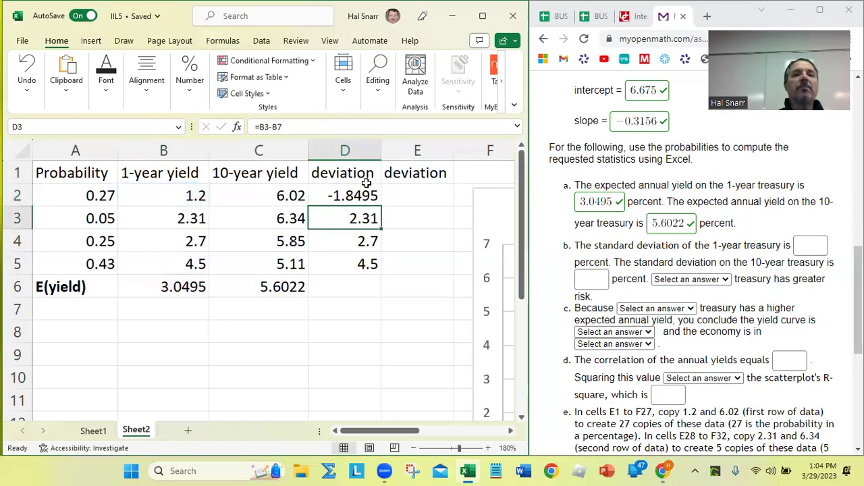
pyautogui.click(370, 192)
pyautogui.moveTo(381, 207); pyautogui.dragTo(381, 269)
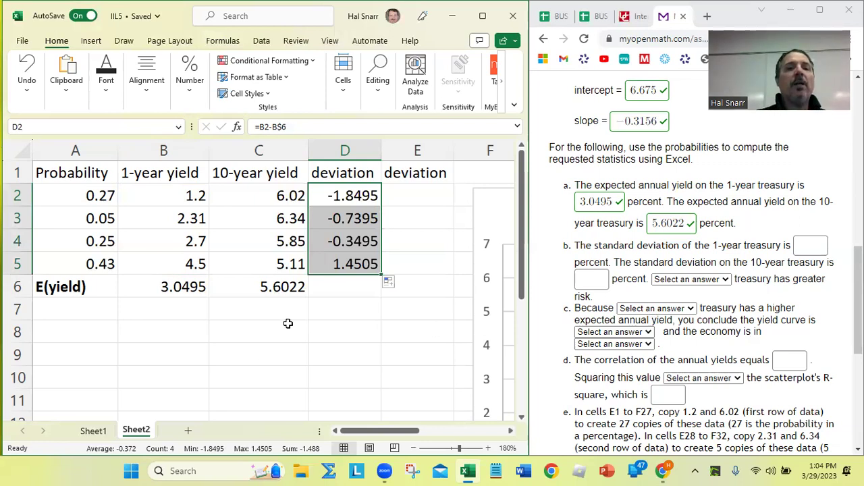
# Check the cell references in the filled deviation formula in D5
pyautogui.doubleClick(358, 264)
pyautogui.click(369, 263)
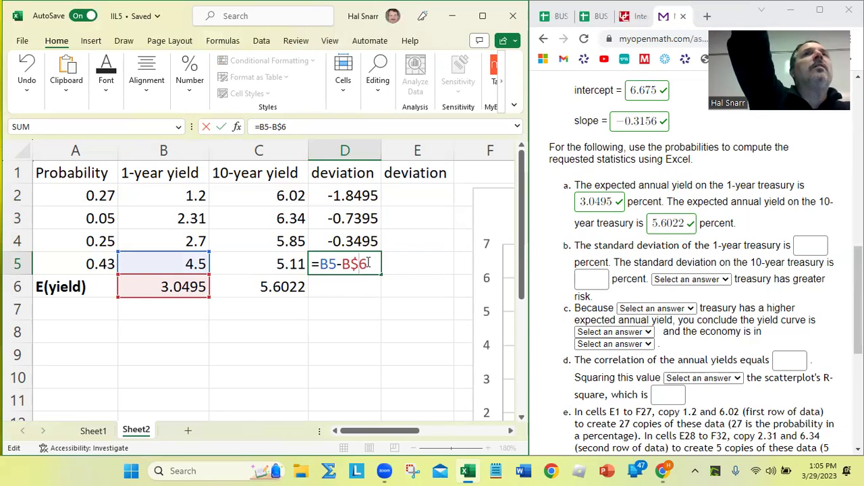
pyautogui.press('Return')
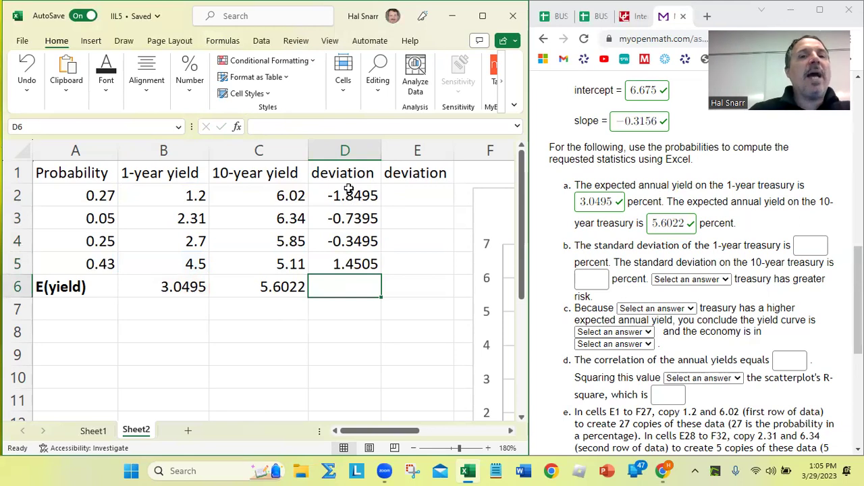
# Change the header in D1 to "sq dev"
pyautogui.doubleClick(312, 170)
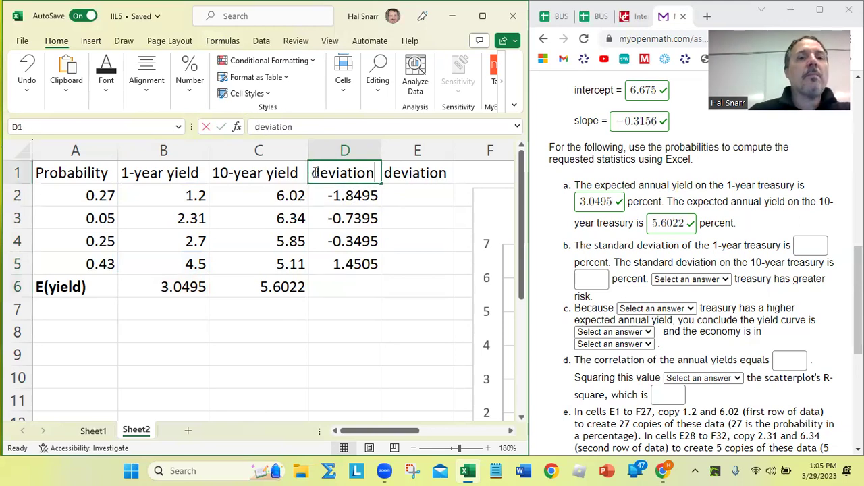
pyautogui.write('sq')
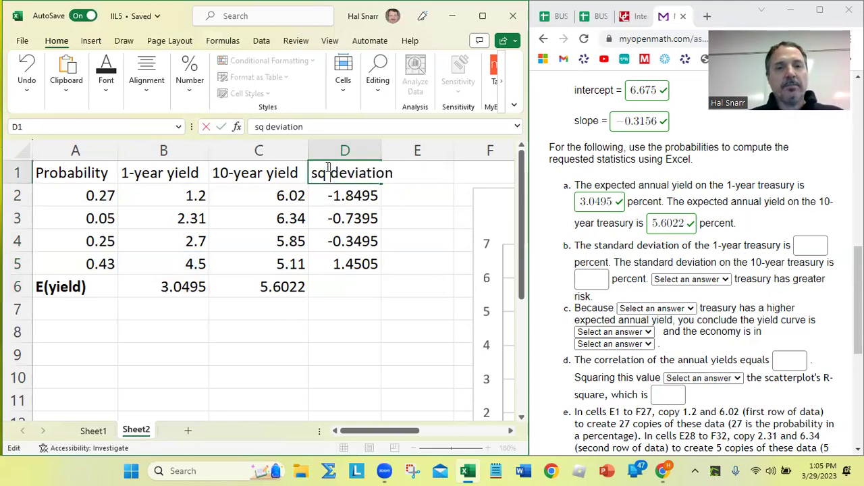
pyautogui.press('BackSpace')
pyautogui.press('BackSpace')
pyautogui.press('Delete')
pyautogui.press('Delete')
pyautogui.press('Delete')
pyautogui.press('Delete')
pyautogui.press('Delete')
pyautogui.write('v')
pyautogui.press('Return')
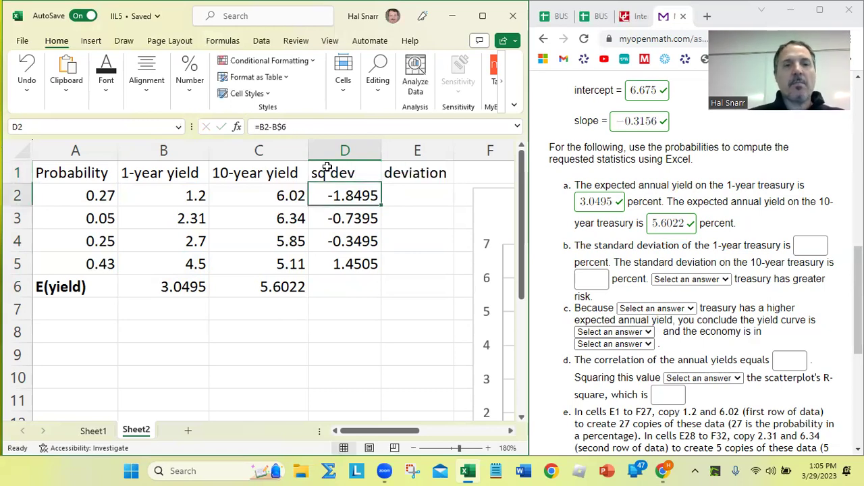
# Copy the "sq dev" header from D1 into E1, and change the formula in D2 to =(B2-B$6)^2
pyautogui.click(330, 170)
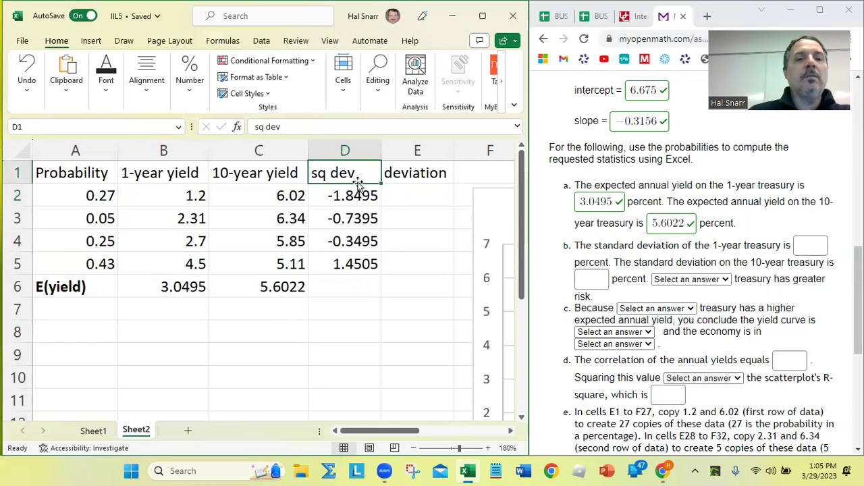
pyautogui.moveTo(380, 186); pyautogui.dragTo(412, 187)
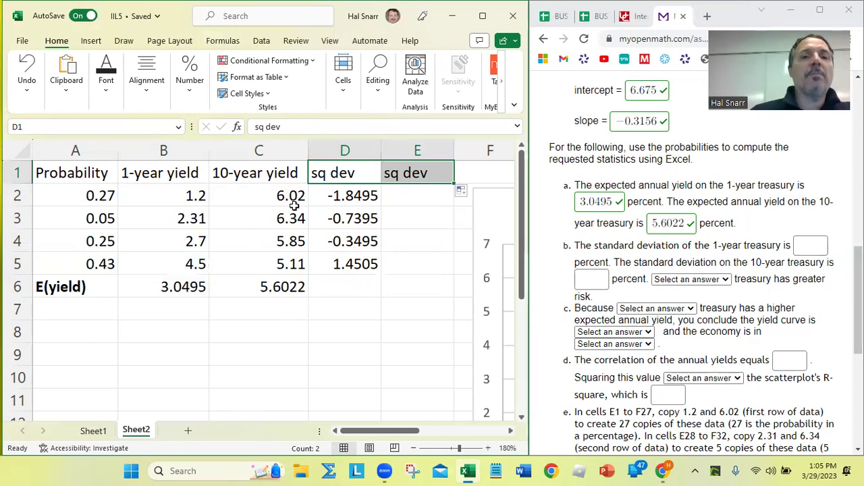
pyautogui.click(344, 196)
pyautogui.doubleClick(324, 195)
pyautogui.click(322, 196)
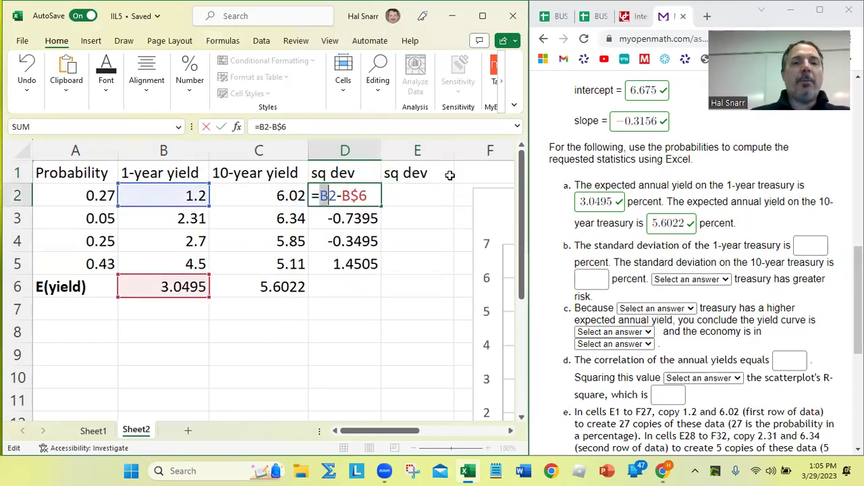
pyautogui.write('(')
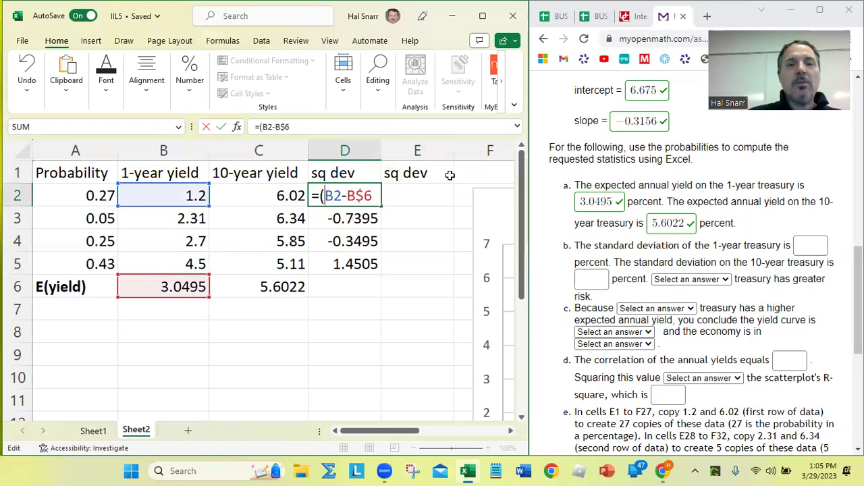
pyautogui.press('Right')
pyautogui.press('Right')
pyautogui.press('Right')
pyautogui.press('Right')
pyautogui.press('Right')
pyautogui.press('Right')
pyautogui.write(')^2')
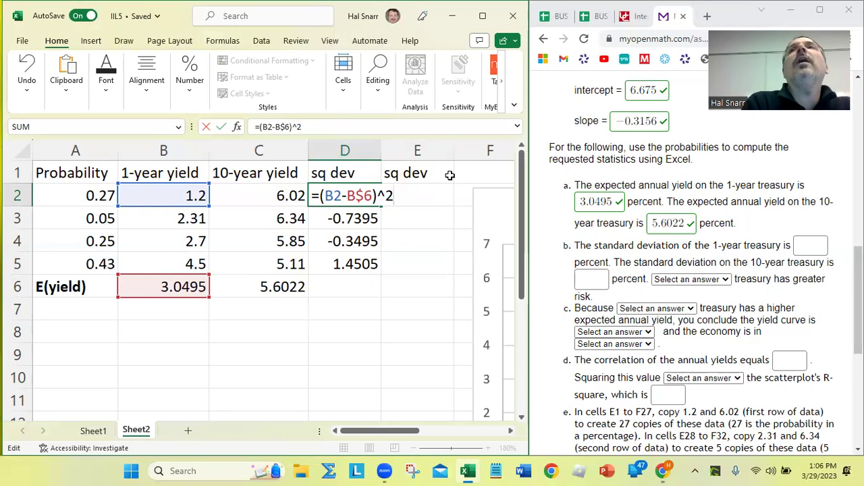
pyautogui.press('Return')
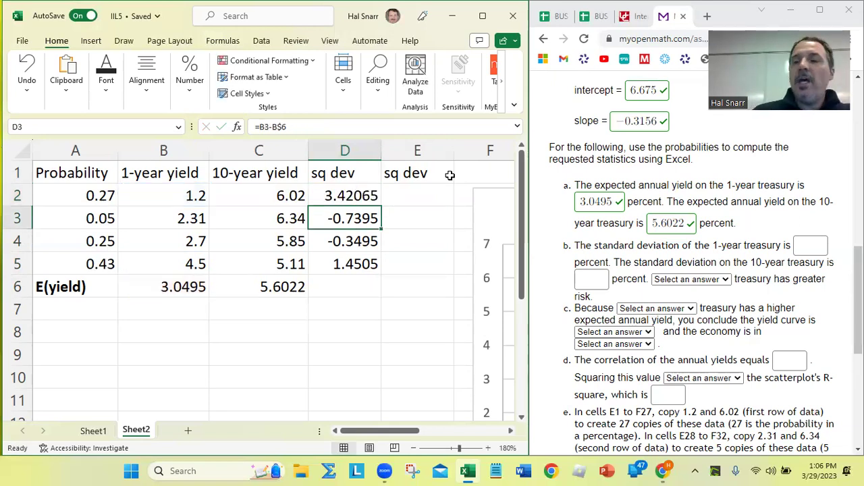
# Fill the squared deviation formula from D2 down to D5, and extend the filled range across to column E
pyautogui.click(370, 200)
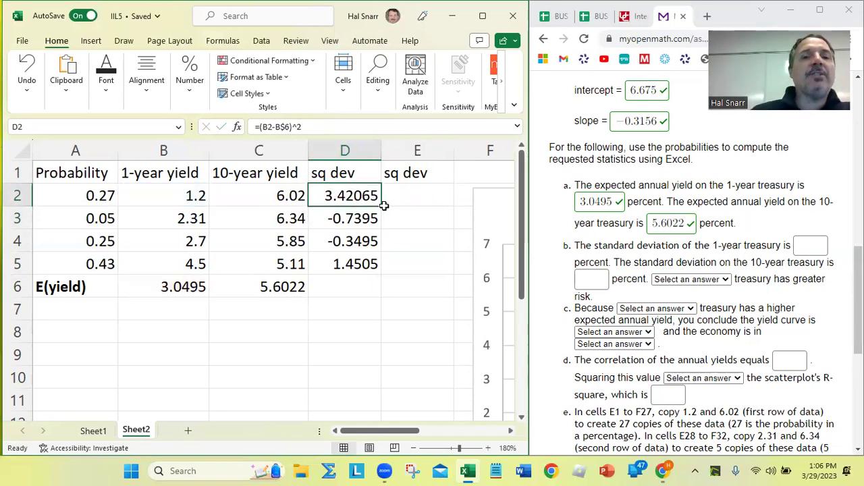
pyautogui.moveTo(384, 205); pyautogui.dragTo(373, 269)
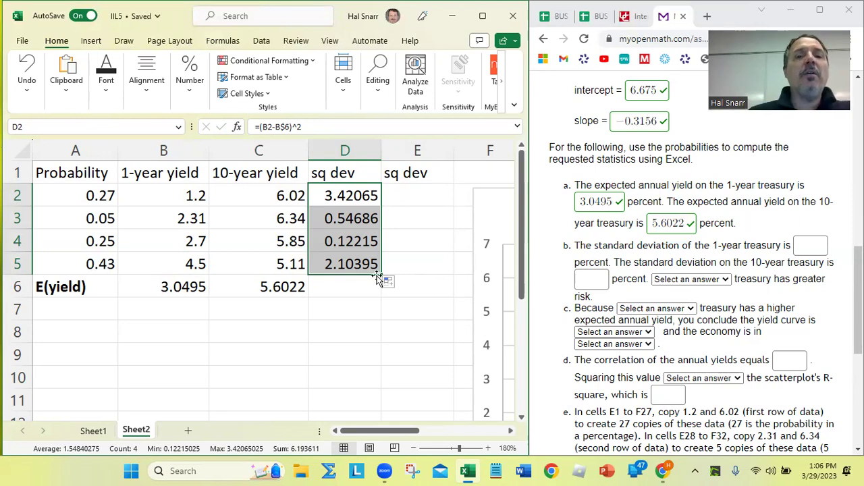
pyautogui.moveTo(382, 274)
pyautogui.mouseDown()
pyautogui.moveTo(434, 272)
pyautogui.moveTo(382, 277)
pyautogui.mouseUp()
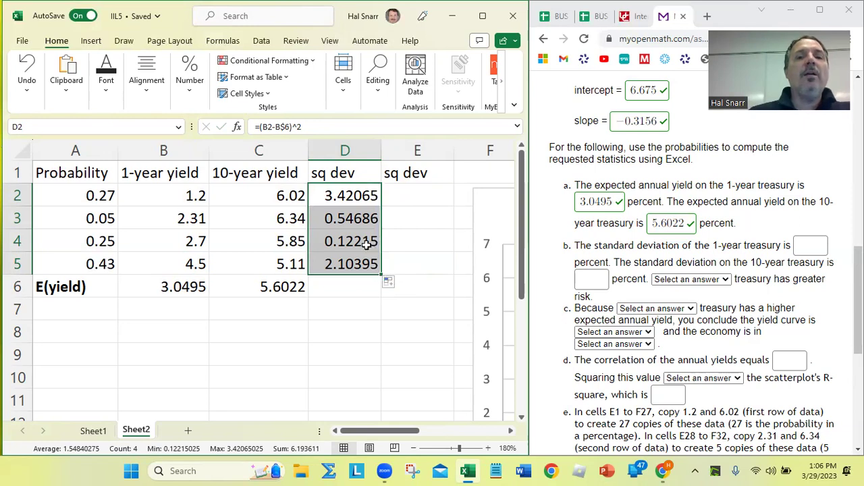
pyautogui.moveTo(340, 189); pyautogui.dragTo(345, 263)
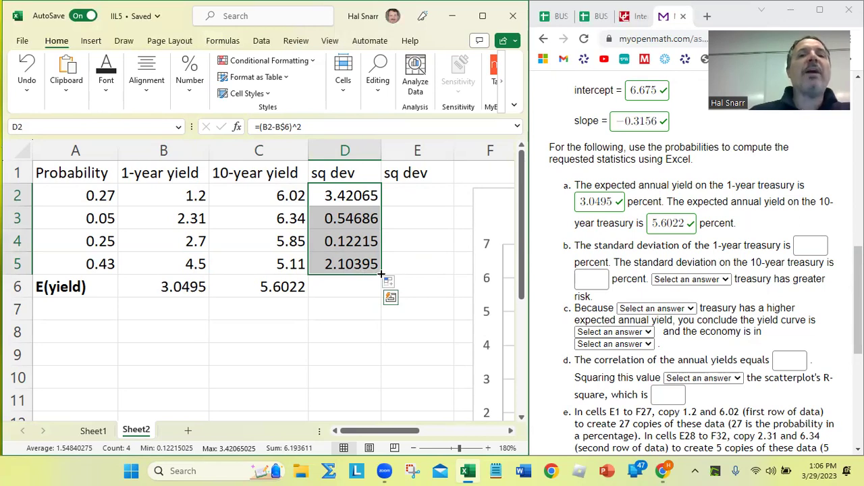
pyautogui.moveTo(382, 274); pyautogui.dragTo(433, 268)
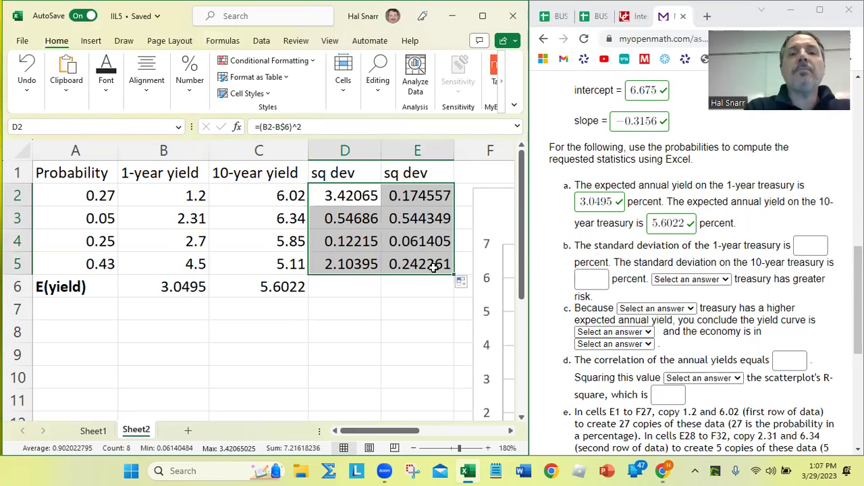
# Check the cell references of the squared deviation formulas in E2 through E5
pyautogui.doubleClick(428, 194)
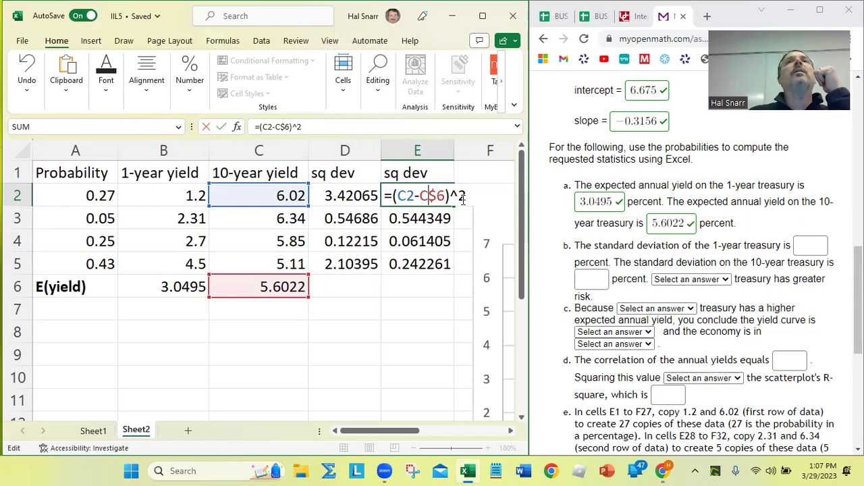
pyautogui.press('Return')
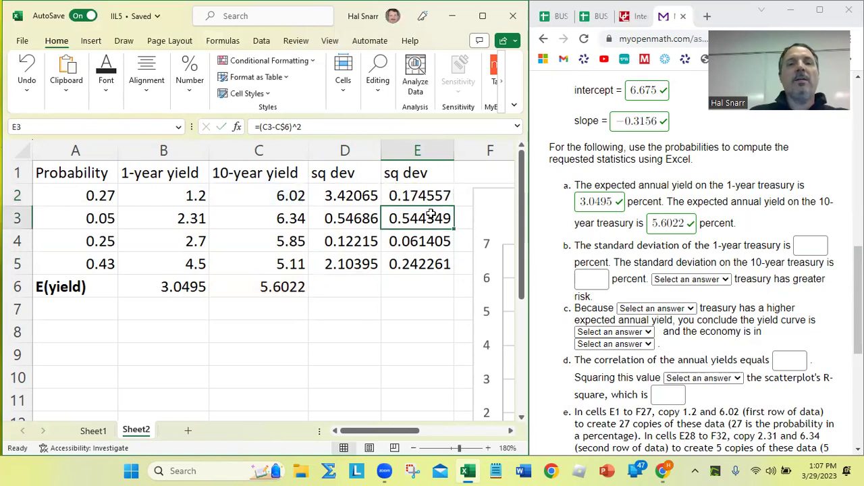
pyautogui.doubleClick(446, 218)
pyautogui.press('Return')
pyautogui.doubleClick(427, 238)
pyautogui.press('Return')
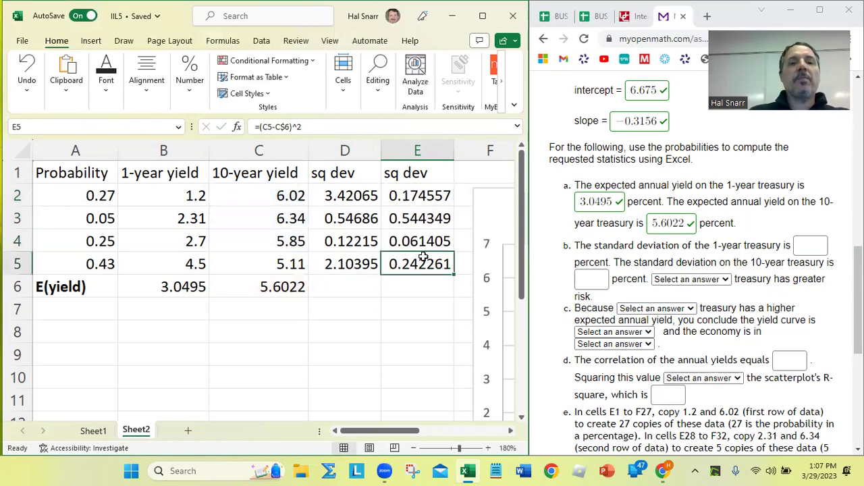
pyautogui.doubleClick(421, 262)
pyautogui.press('Return')
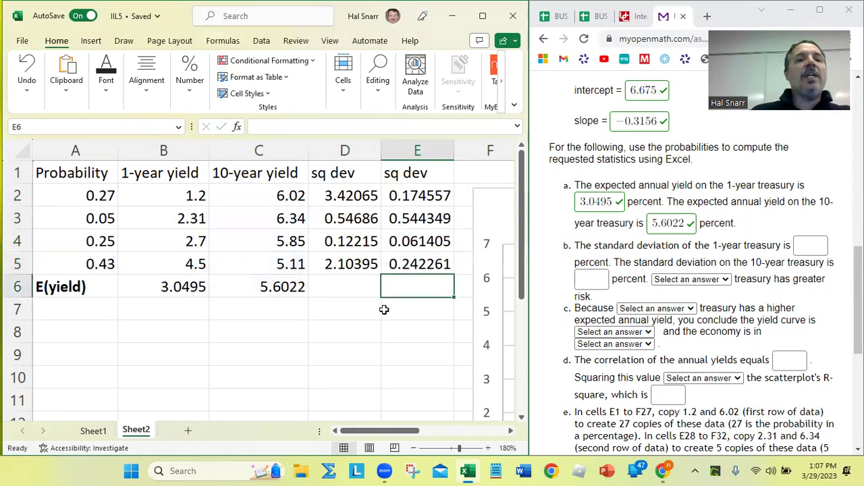
# Fill the expected yield formula from C6 into D6, and repoint its first array to the probabilities so it reads =SUMPRODUCT(A2:A5,D2:D5)
pyautogui.click(290, 287)
pyautogui.moveTo(308, 299); pyautogui.dragTo(361, 299)
pyautogui.doubleClick(351, 289)
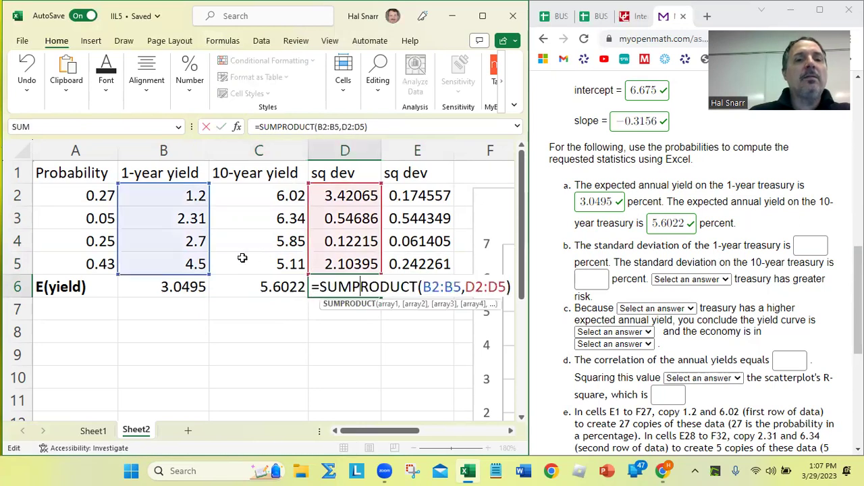
pyautogui.moveTo(141, 276); pyautogui.dragTo(53, 275)
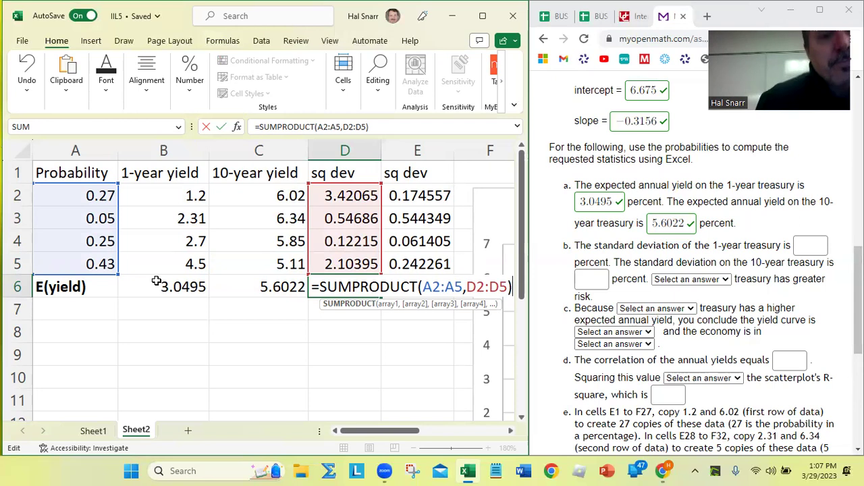
pyautogui.write('\\')
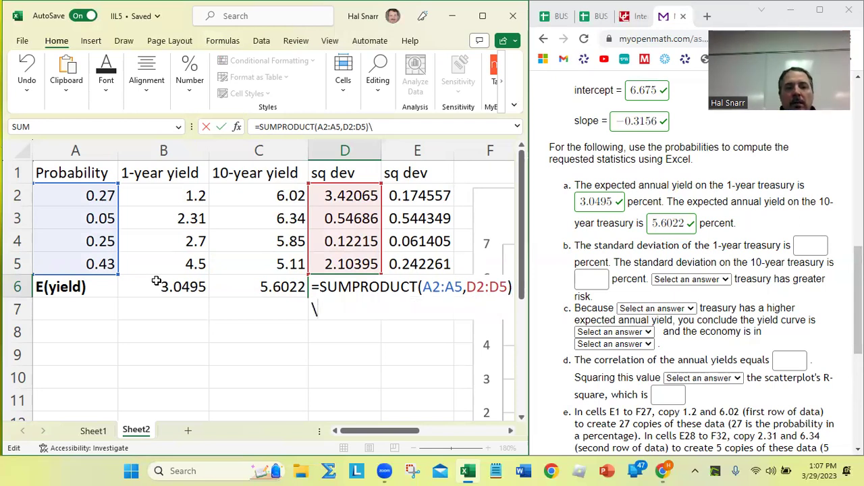
pyautogui.press('BackSpace')
pyautogui.press('Return')
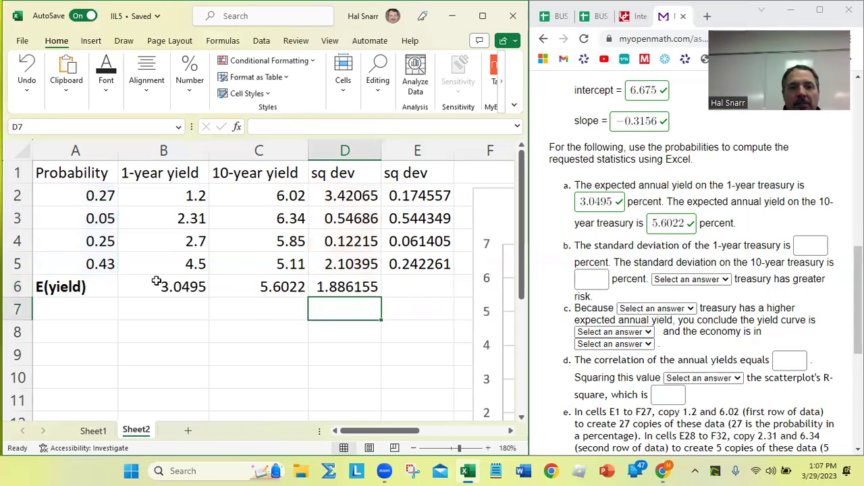
# Enter the label "Var of 1-yr" in D7, below the weighted sum of squared deviations
pyautogui.write('Var')
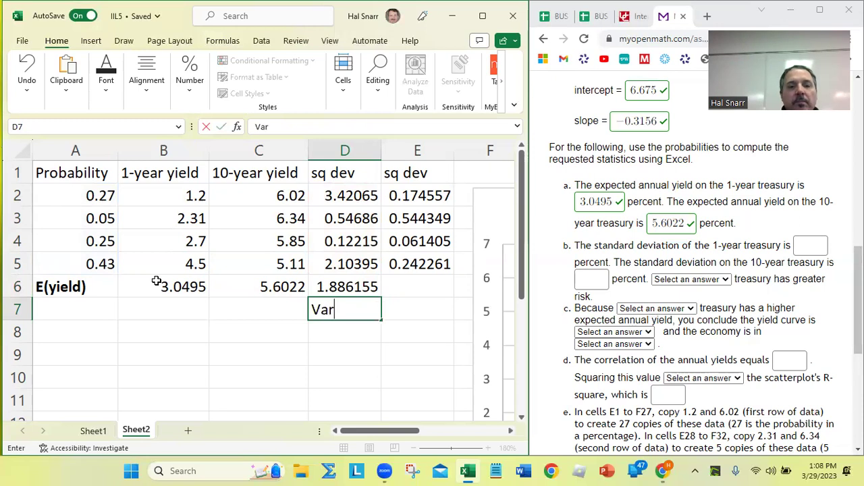
pyautogui.write(' of 1')
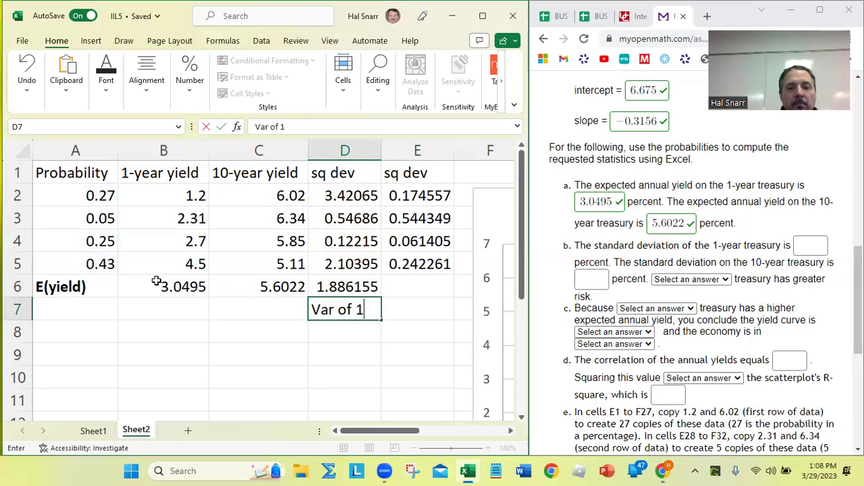
pyautogui.write('-yer')
pyautogui.press('BackSpace')
pyautogui.press('BackSpace')
pyautogui.write('r')
pyautogui.press('Return')
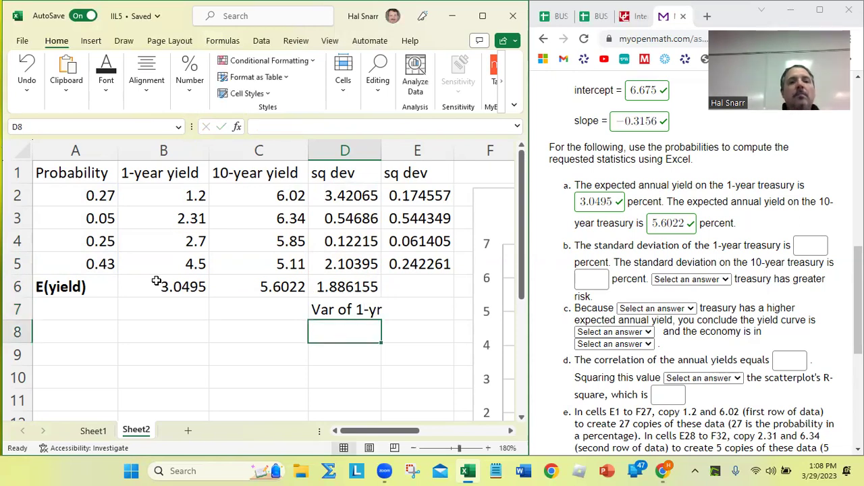
# Shorten the label in D7 to "Var(1-yr)"
pyautogui.doubleClick(358, 310)
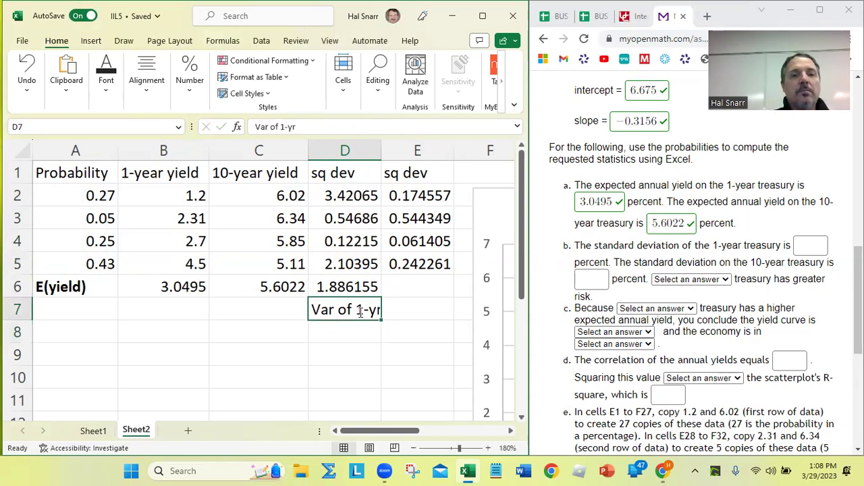
pyautogui.press('BackSpace')
pyautogui.press('BackSpace')
pyautogui.press('BackSpace')
pyautogui.press('BackSpace')
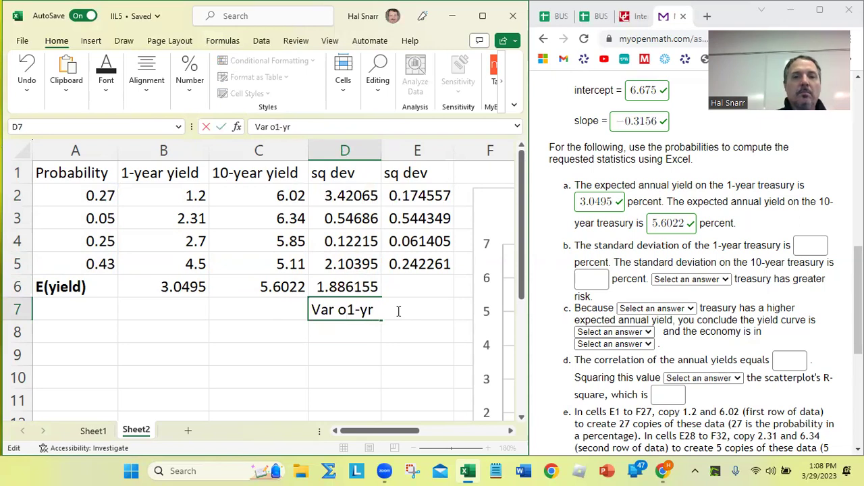
pyautogui.press('Right')
pyautogui.press('Right')
pyautogui.press('Right')
pyautogui.press('Right')
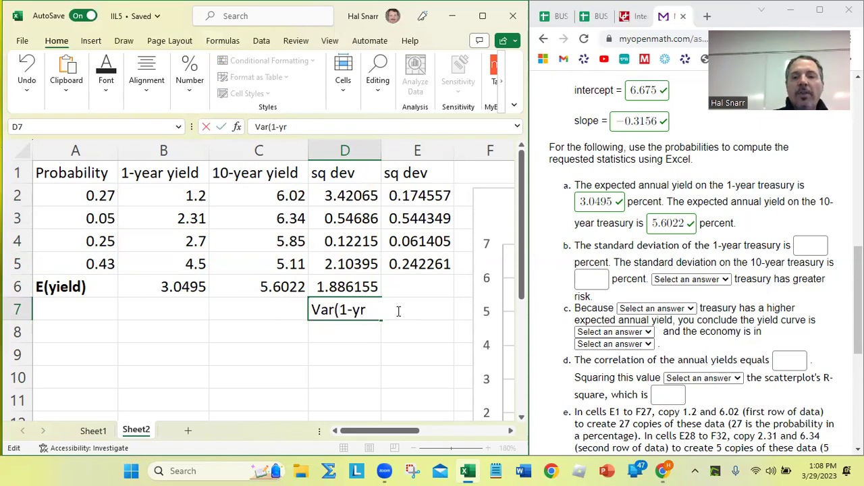
pyautogui.write(')')
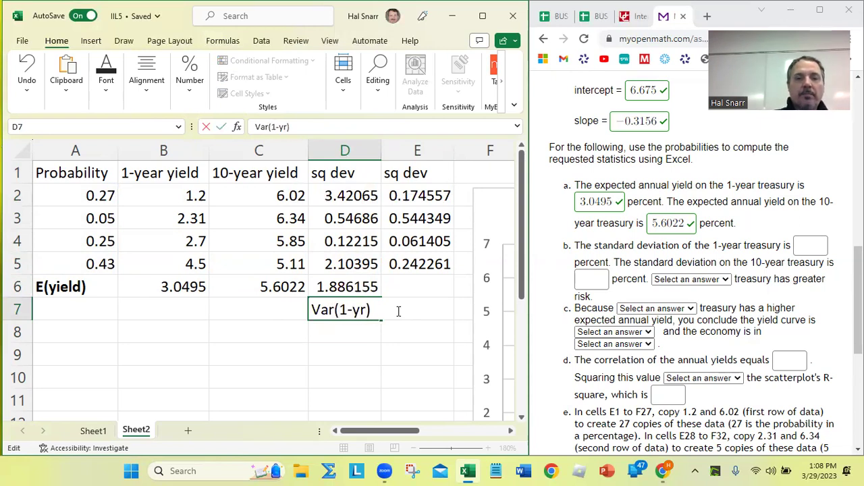
pyautogui.press('Return')
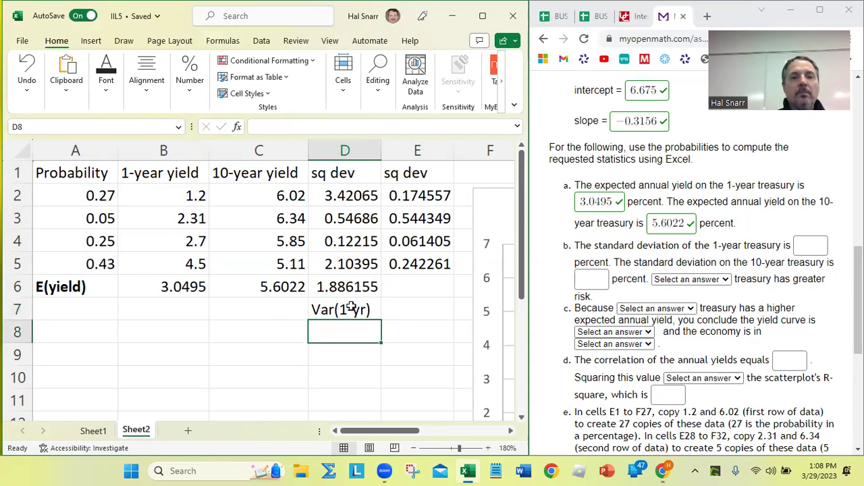
# Copy the variance label from D7 into E7, and change the copy to "Var(10-yr)"
pyautogui.click(368, 311)
pyautogui.moveTo(380, 320); pyautogui.dragTo(449, 325)
pyautogui.doubleClick(419, 310)
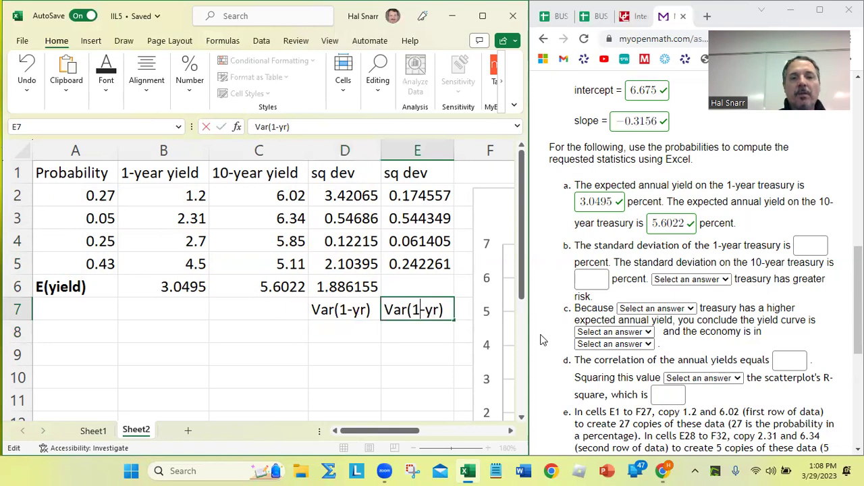
pyautogui.write('0')
pyautogui.click(396, 344)
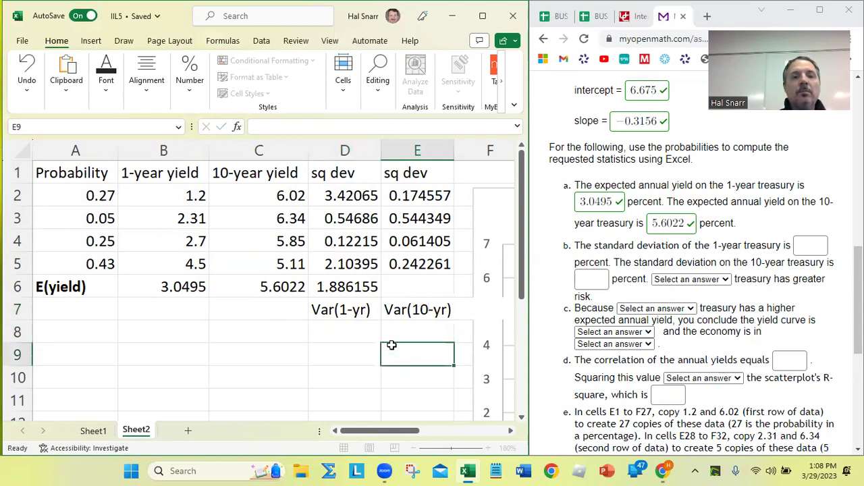
# Fill the variance formula from D6 into E6, and correct its first array so it reads =SUMPRODUCT(A2:A5,E2:E5)
pyautogui.click(355, 284)
pyautogui.moveTo(381, 296); pyautogui.dragTo(446, 292)
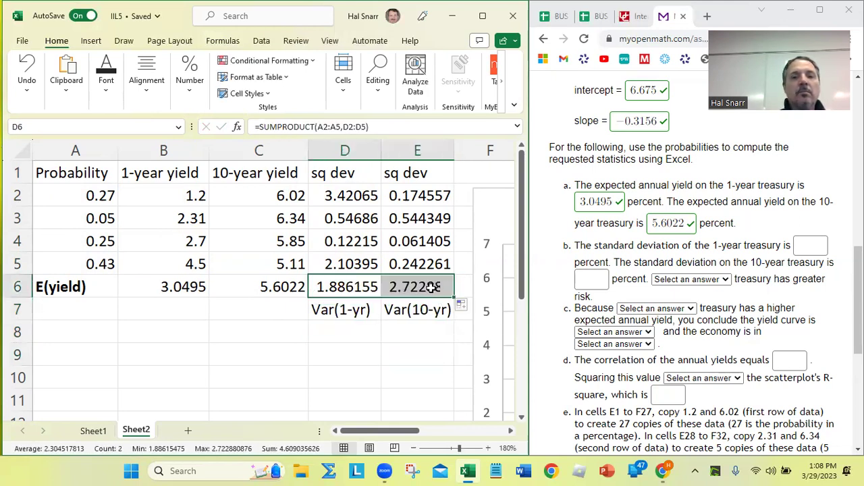
pyautogui.doubleClick(432, 287)
pyautogui.moveTo(153, 277); pyautogui.dragTo(124, 278)
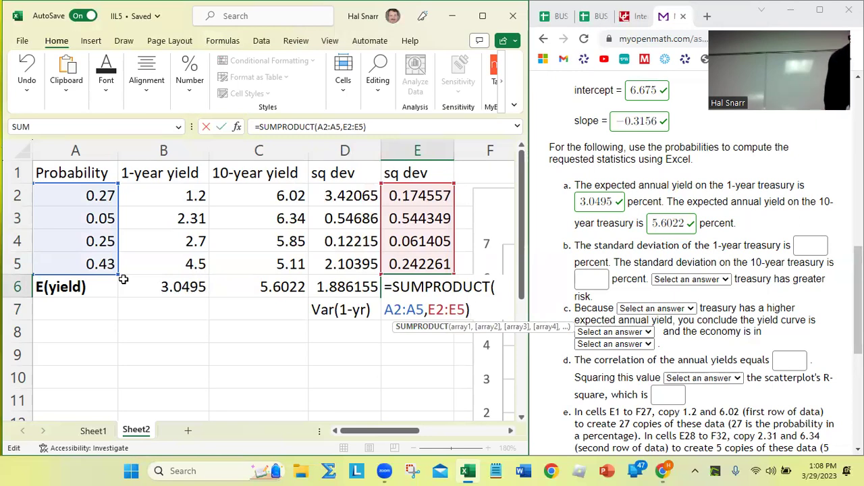
pyautogui.press('Return')
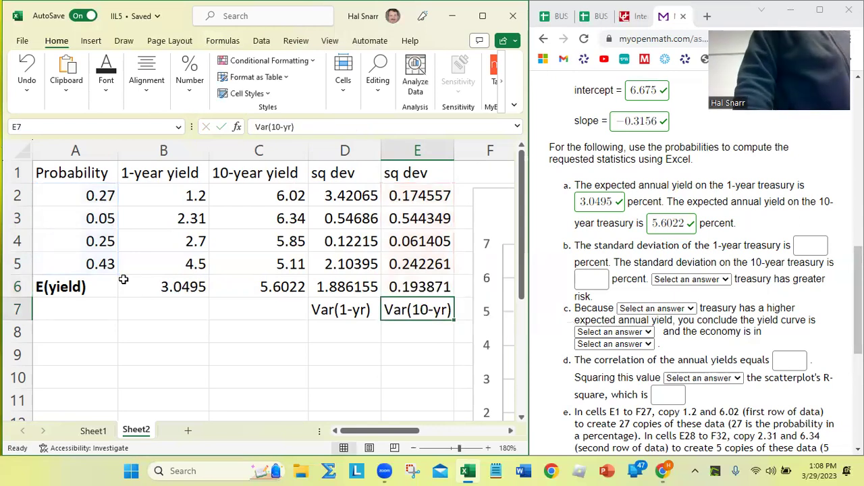
pyautogui.press('Up')
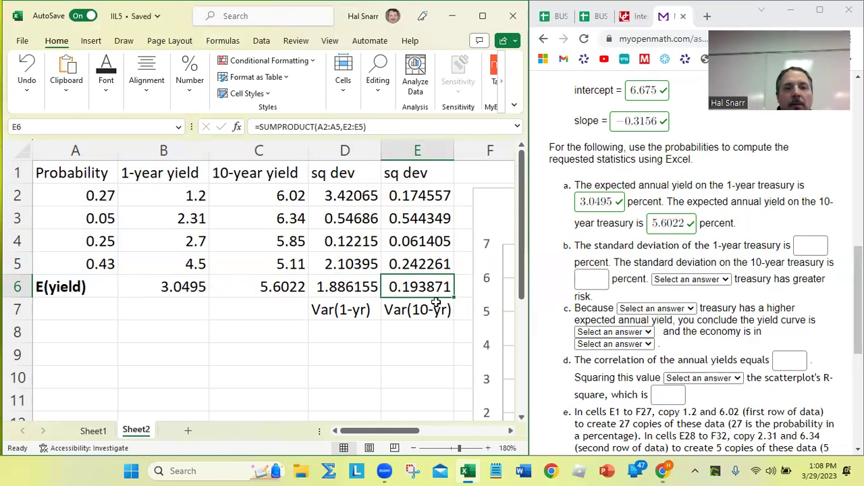
# Change the font colour of the squared deviation and variance cells D1:E7 to grey
pyautogui.moveTo(421, 286); pyautogui.dragTo(366, 180)
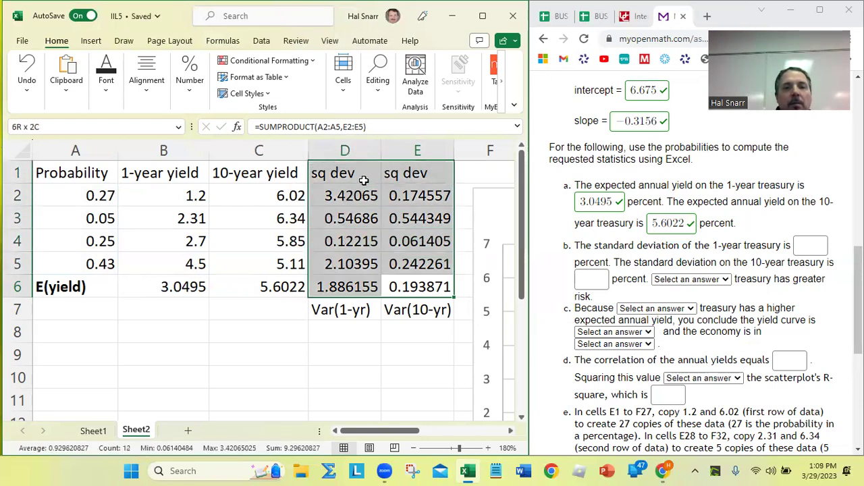
pyautogui.click(414, 308)
pyautogui.keyDown('shift'); pyautogui.click(341, 173); pyautogui.keyUp('shift')
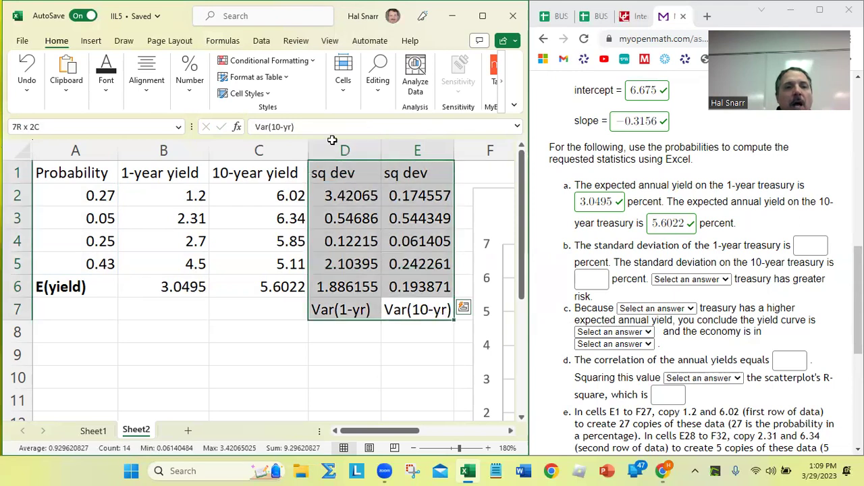
pyautogui.click(106, 88)
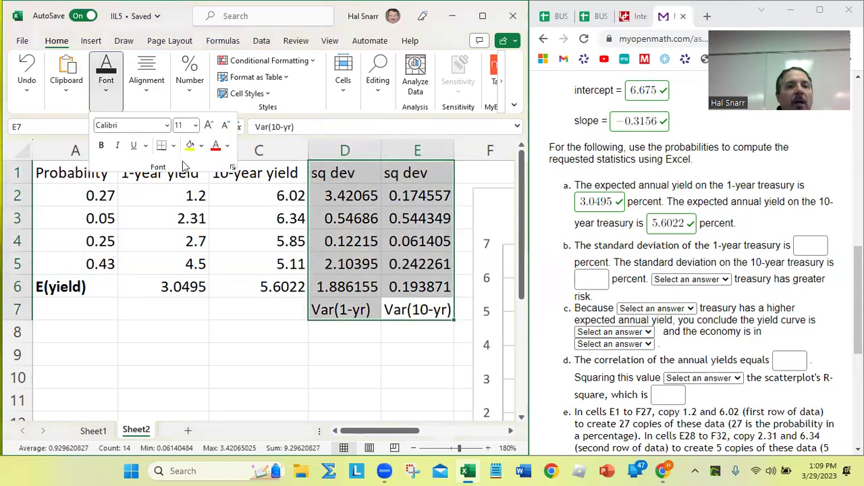
pyautogui.click(228, 145)
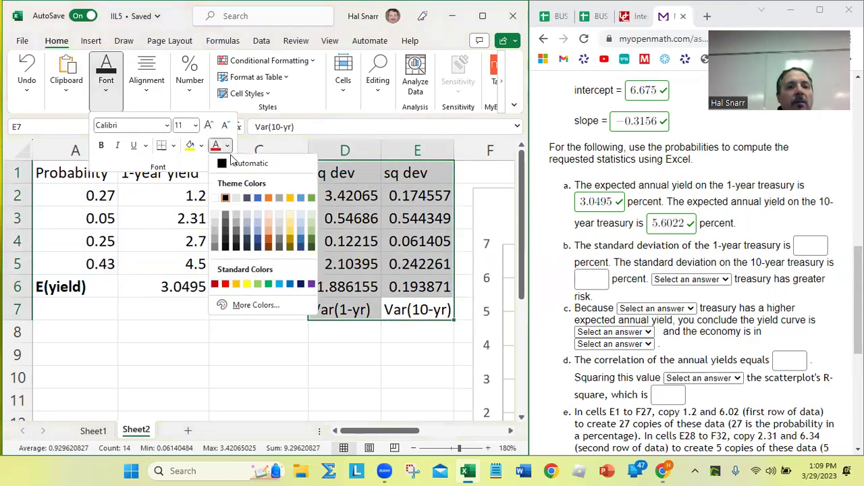
pyautogui.click(236, 229)
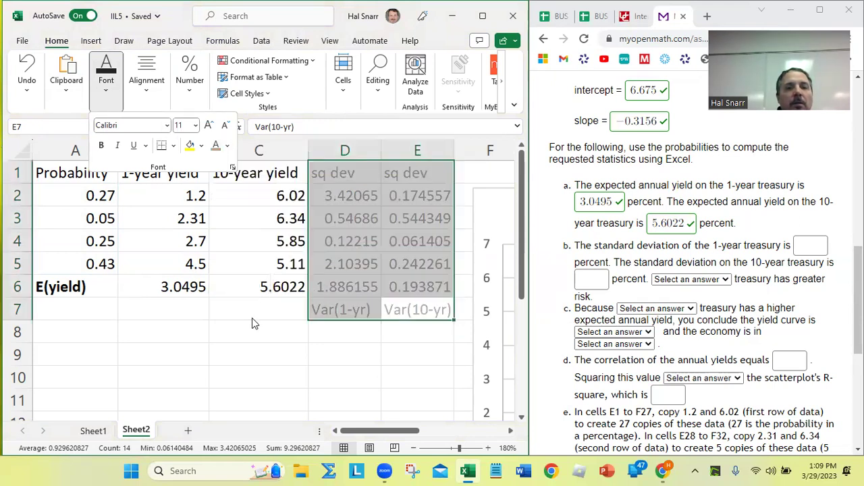
pyautogui.moveTo(198, 328); pyautogui.dragTo(150, 330)
pyautogui.click(63, 304)
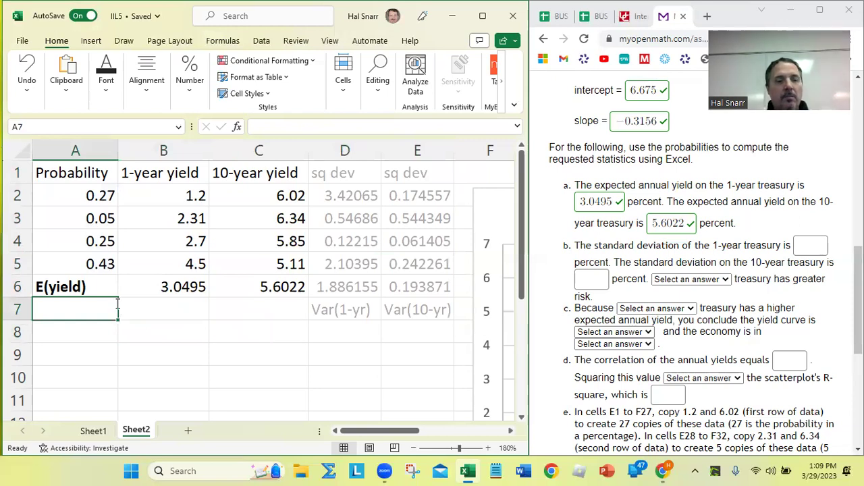
# Label cell A7 "s(yield)" and make it bold
pyautogui.write('s(')
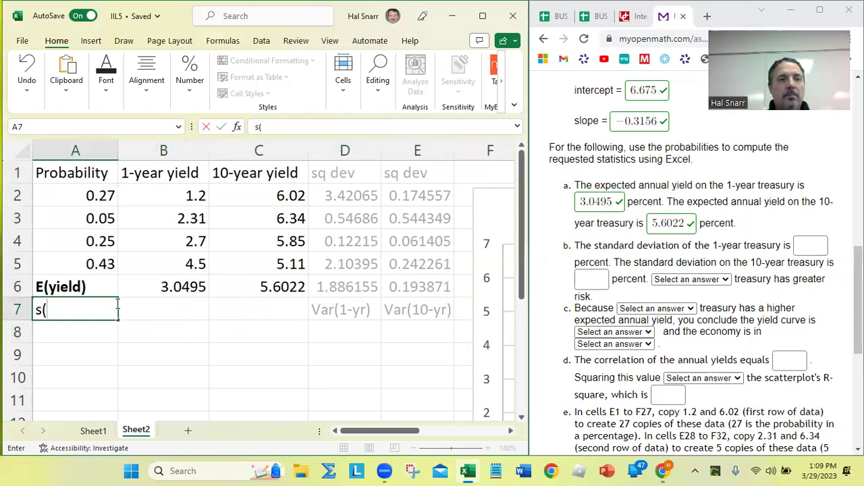
pyautogui.write('yield)')
pyautogui.press('Return')
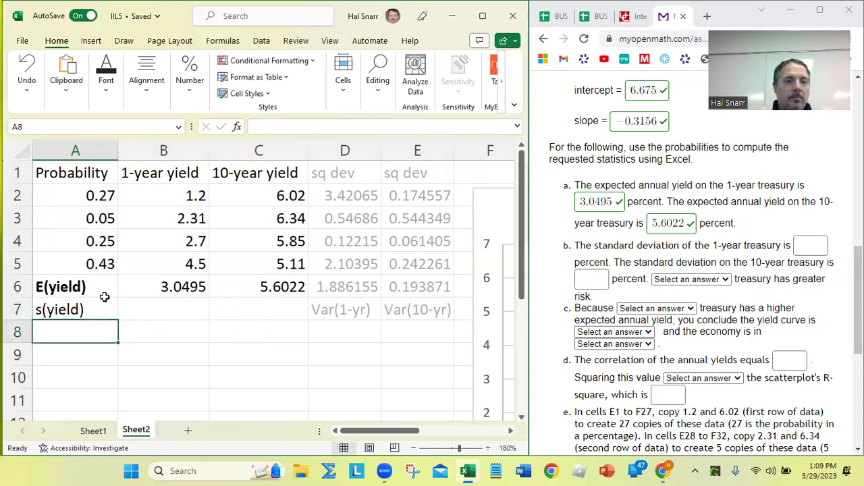
pyautogui.click(92, 308)
pyautogui.hotkey('ctrl', 'b')
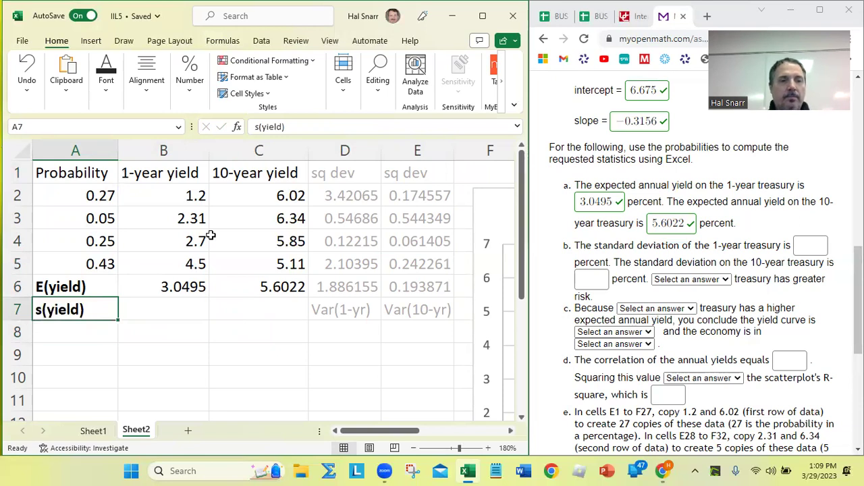
pyautogui.click(257, 368)
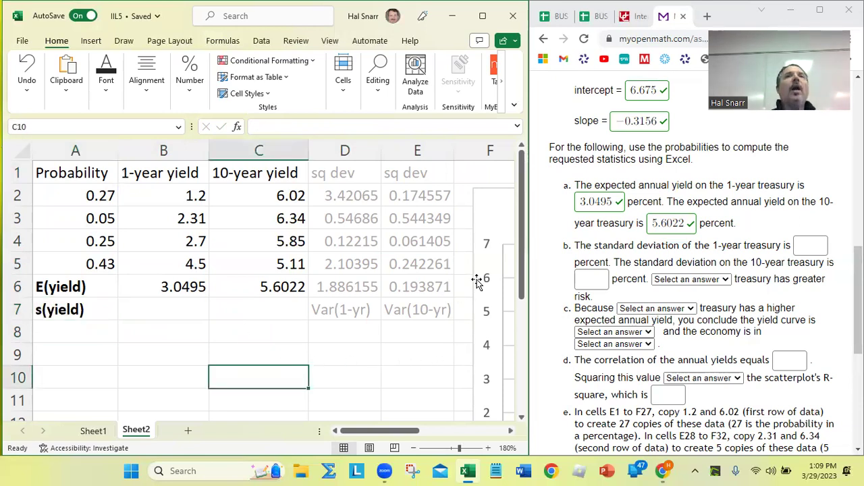
pyautogui.click(345, 152)
pyautogui.moveTo(344, 152); pyautogui.dragTo(441, 149)
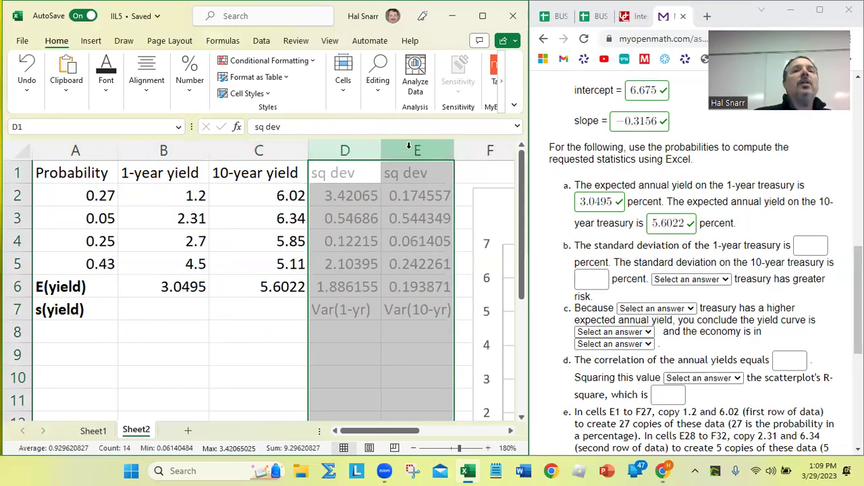
pyautogui.click(106, 75)
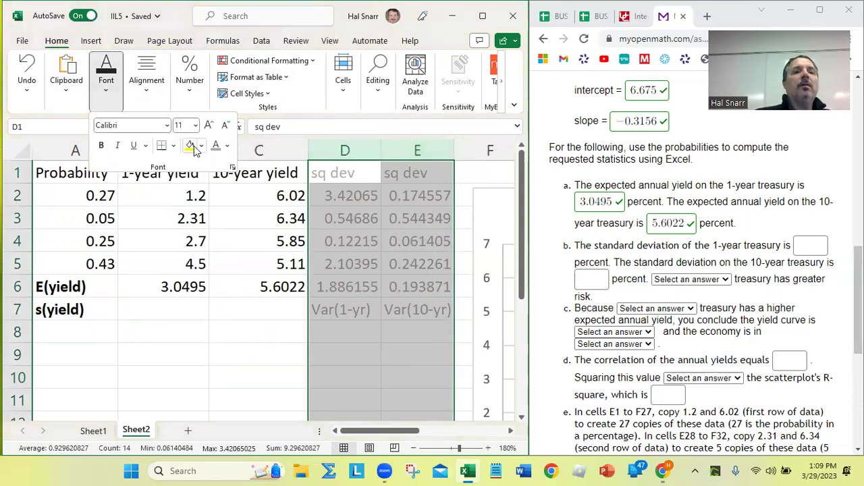
pyautogui.click(383, 302)
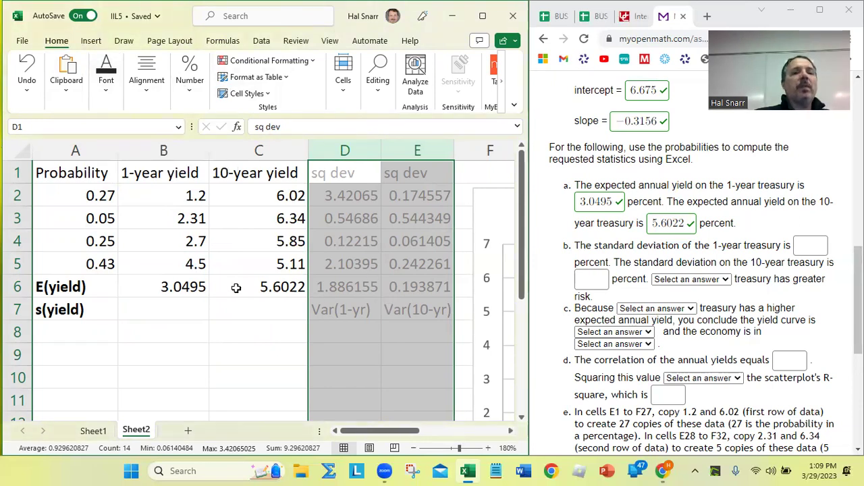
pyautogui.click(161, 313)
pyautogui.click(162, 312)
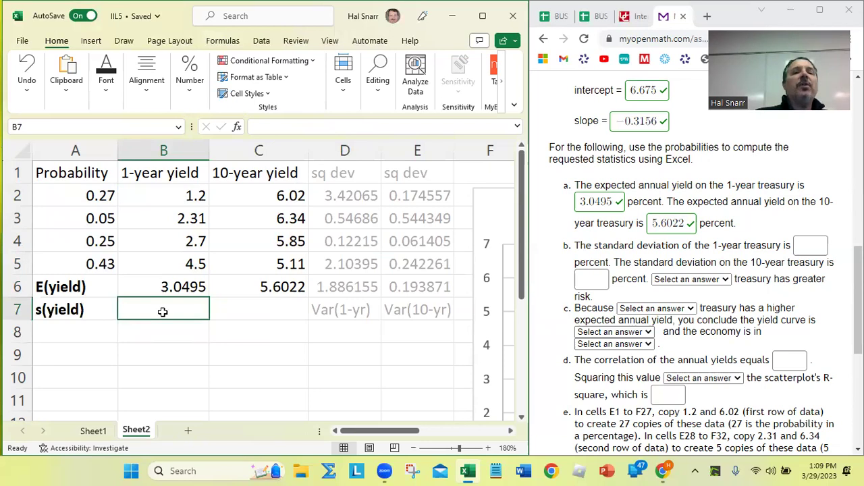
# Center the squared-deviation values and labels in cells D1 to E7 horizontally
pyautogui.moveTo(351, 178); pyautogui.dragTo(419, 315)
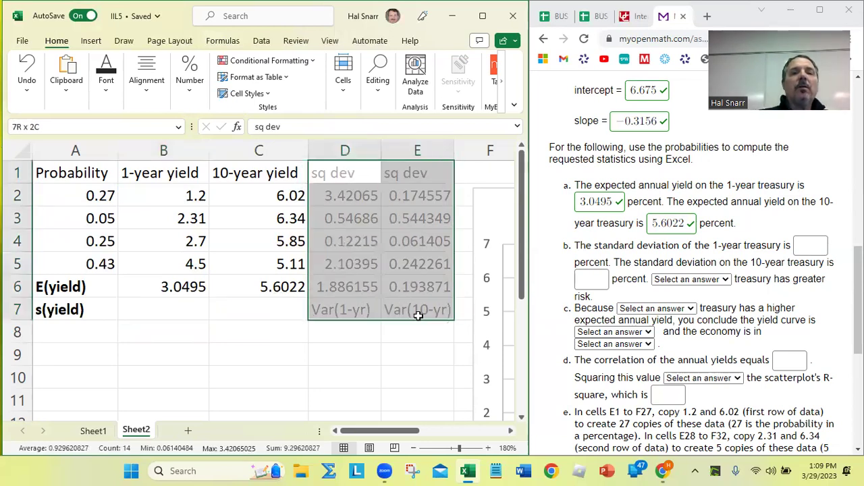
pyautogui.click(146, 74)
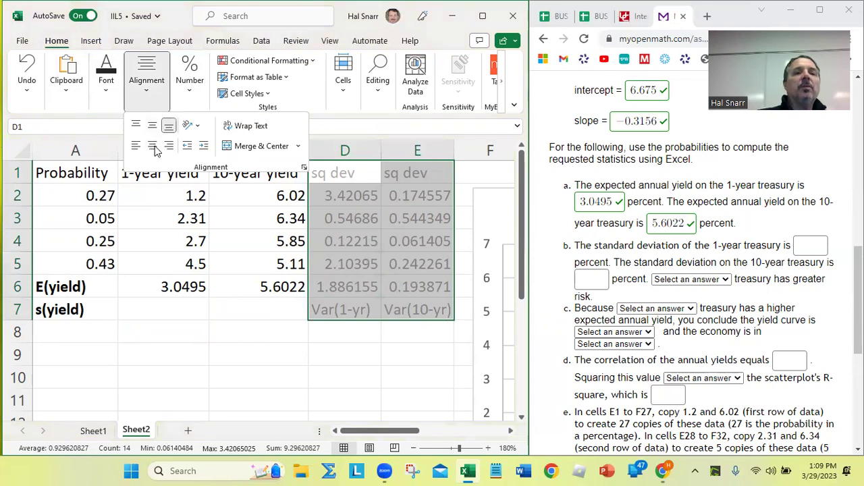
pyautogui.click(154, 147)
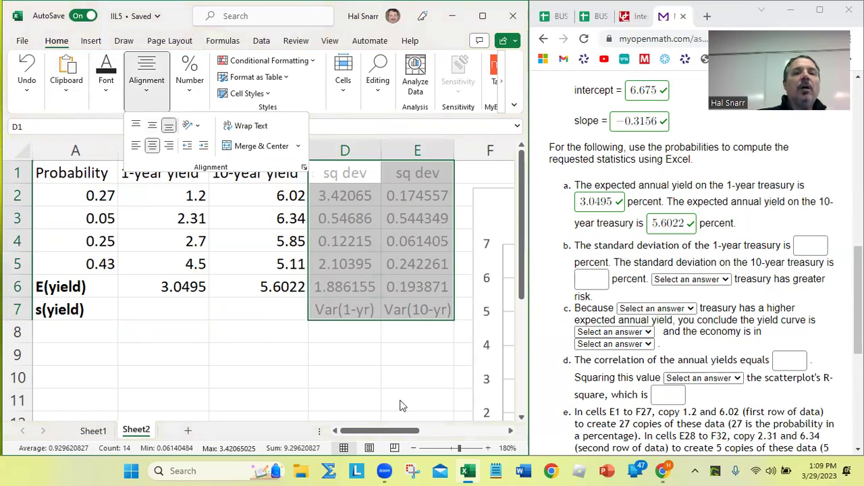
# Format the squared deviations and variances in D2 to E6 to show two decimal places
pyautogui.click(338, 193)
pyautogui.click(343, 196)
pyautogui.moveTo(344, 196); pyautogui.dragTo(417, 287)
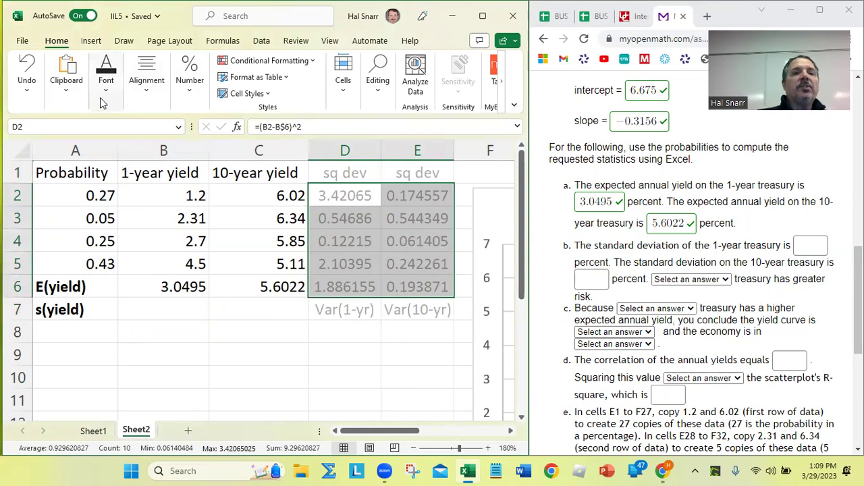
pyautogui.click(190, 73)
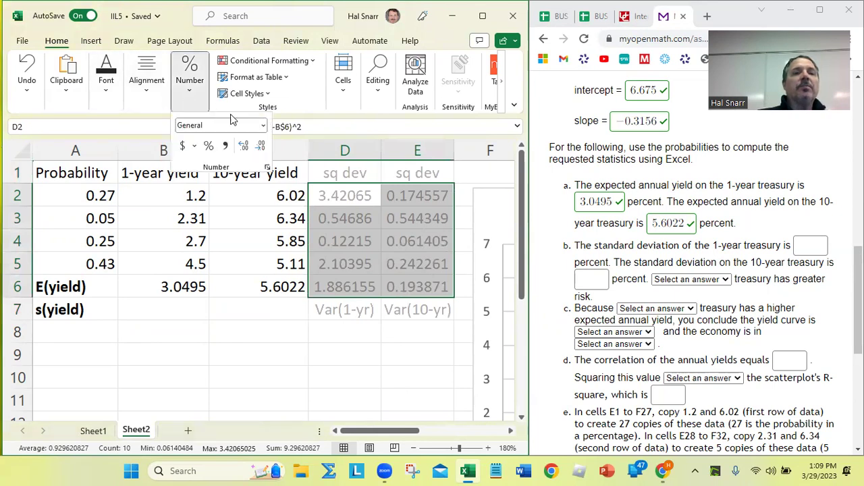
pyautogui.click(261, 148)
pyautogui.click(261, 147)
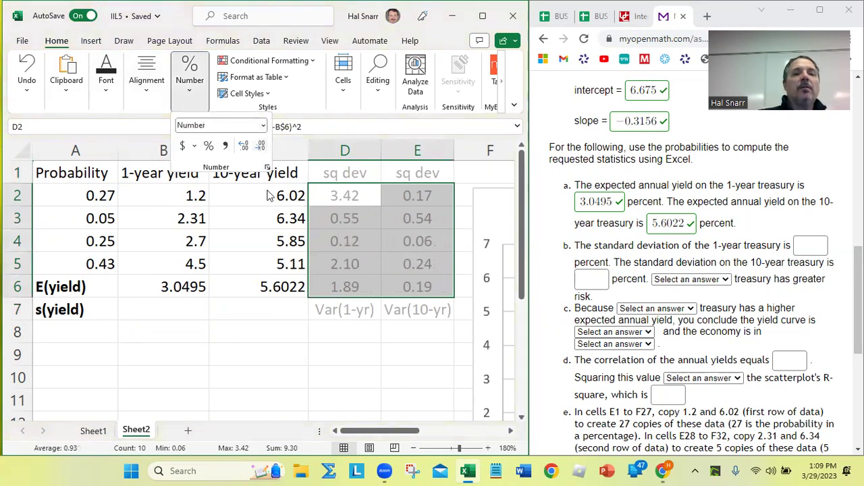
pyautogui.click(177, 321)
# Calculate the 1-year yield's standard deviation in B7 with the formula =SQRT(D6)
pyautogui.click(174, 312)
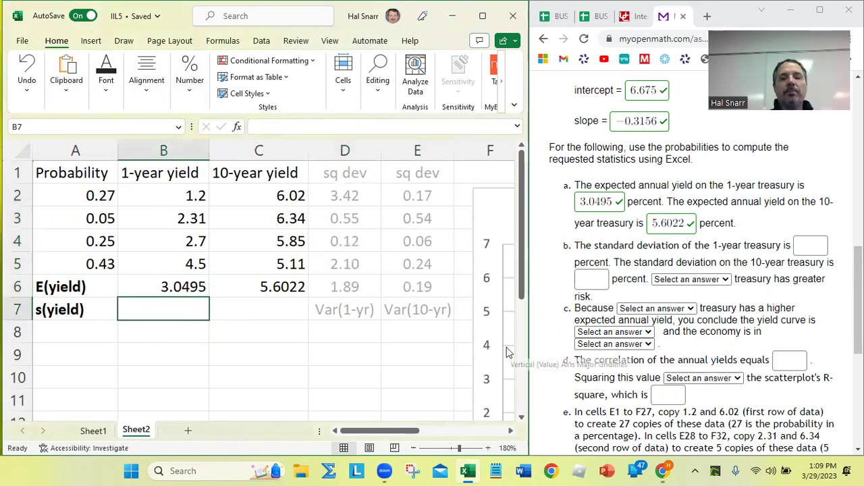
pyautogui.write('=s')
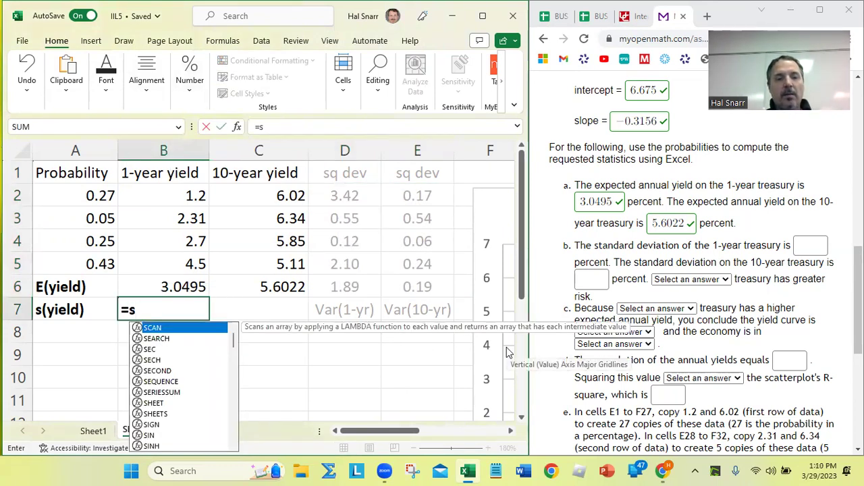
pyautogui.write('qrt')
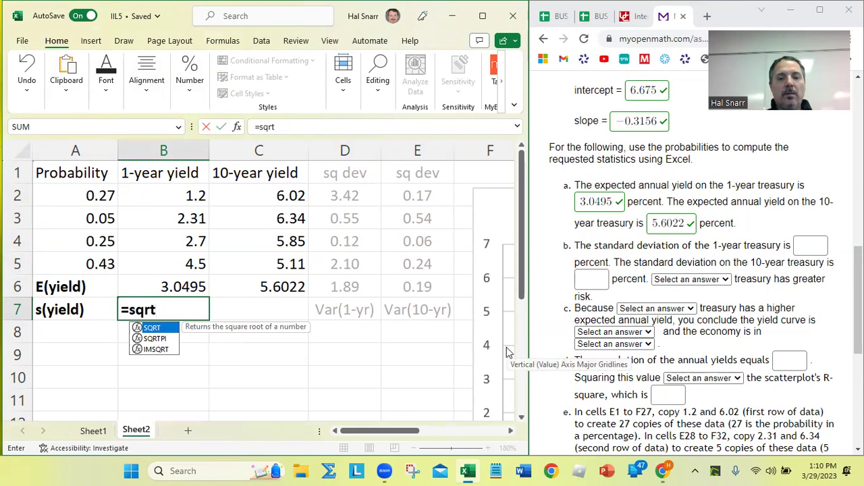
pyautogui.write('(')
pyautogui.press('Up')
pyautogui.press('Right')
pyautogui.press('Right')
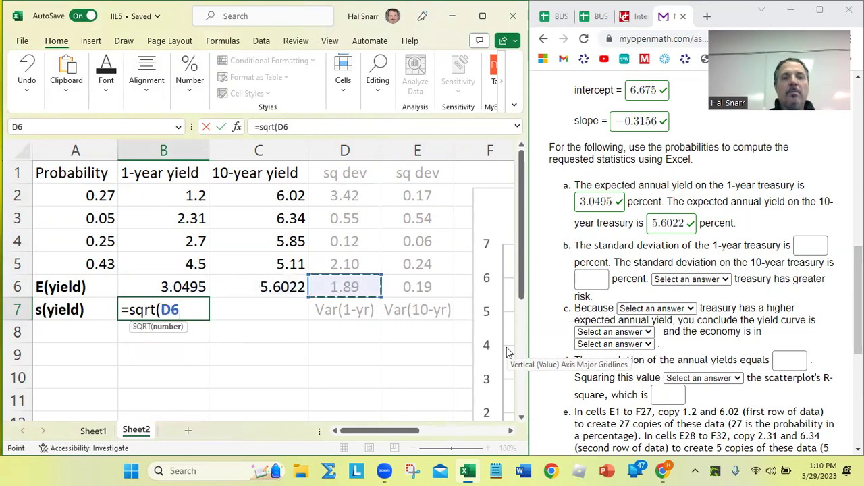
pyautogui.press('Return')
pyautogui.press('Up')
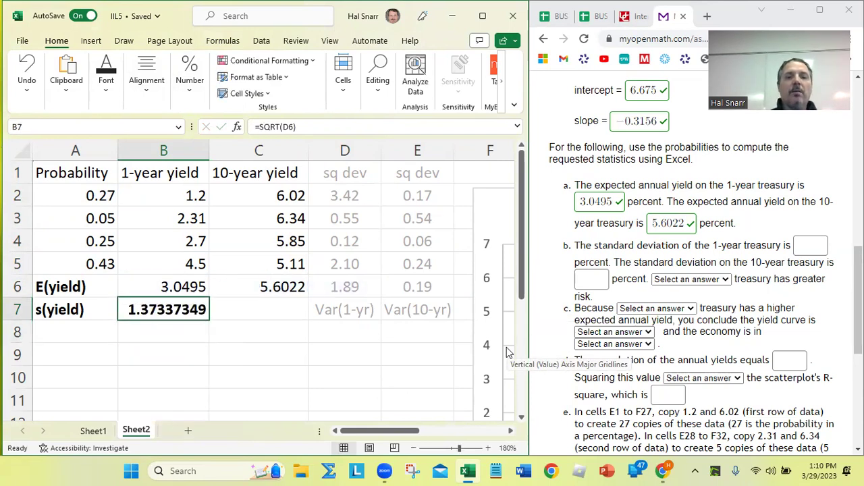
# Format the standard deviation in B7 to four decimal places and fill it across to C7
pyautogui.click(185, 91)
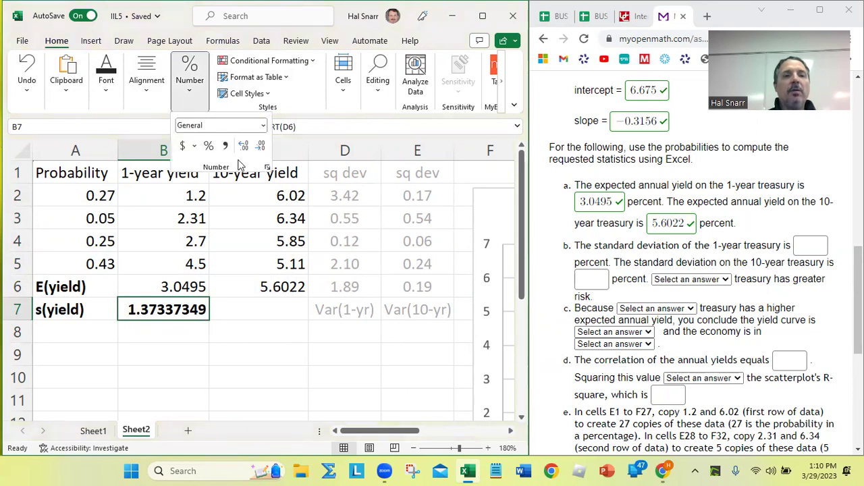
pyautogui.click(260, 147)
pyautogui.click(260, 147)
pyautogui.click(260, 147)
pyautogui.click(260, 147)
pyautogui.click(260, 147)
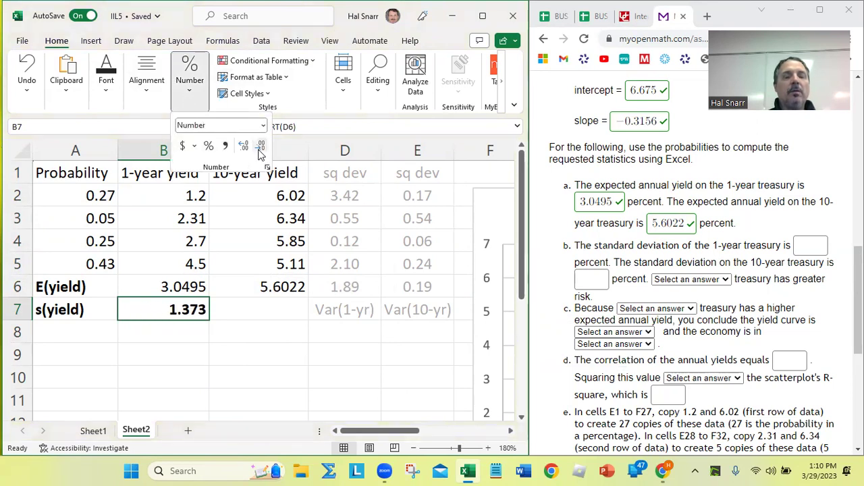
pyautogui.click(241, 149)
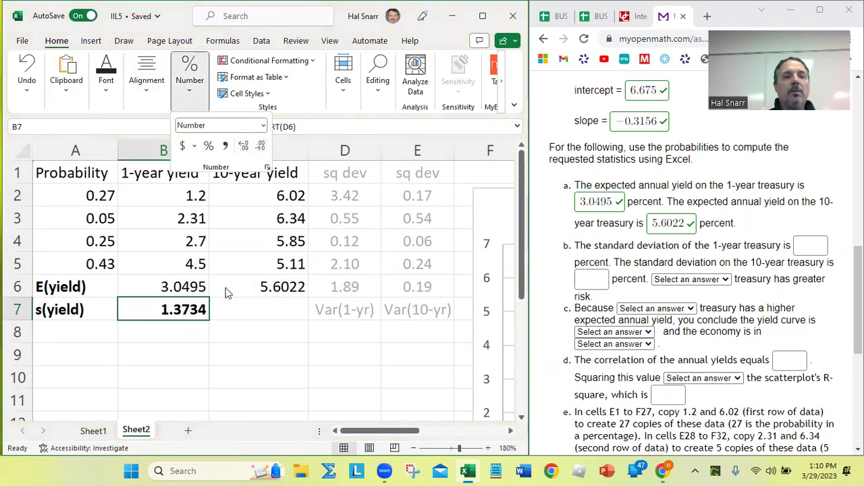
pyautogui.click(209, 323)
pyautogui.moveTo(210, 322); pyautogui.dragTo(272, 326)
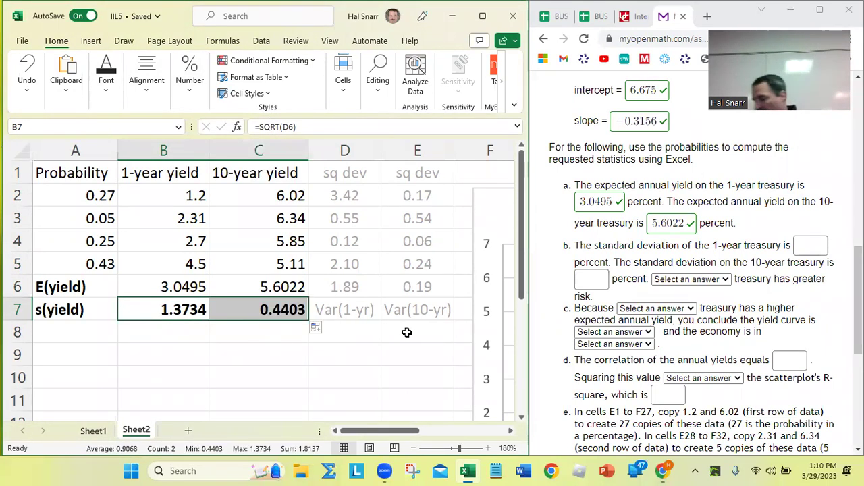
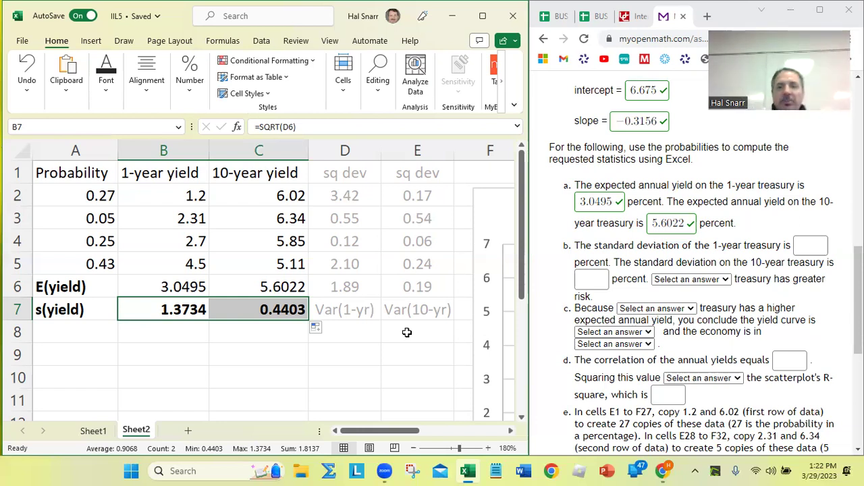
# Copy 1.3734 from B7 into the 1-year treasury standard deviation answer in part b of the MyOpenMath question
pyautogui.click(164, 314)
pyautogui.hotkey('ctrl', 'c')
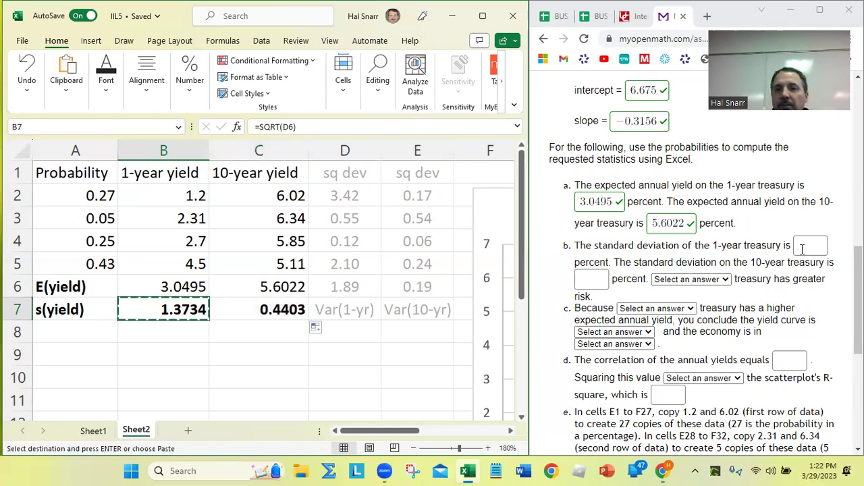
pyautogui.click(801, 248)
pyautogui.hotkey('ctrl', 'v')
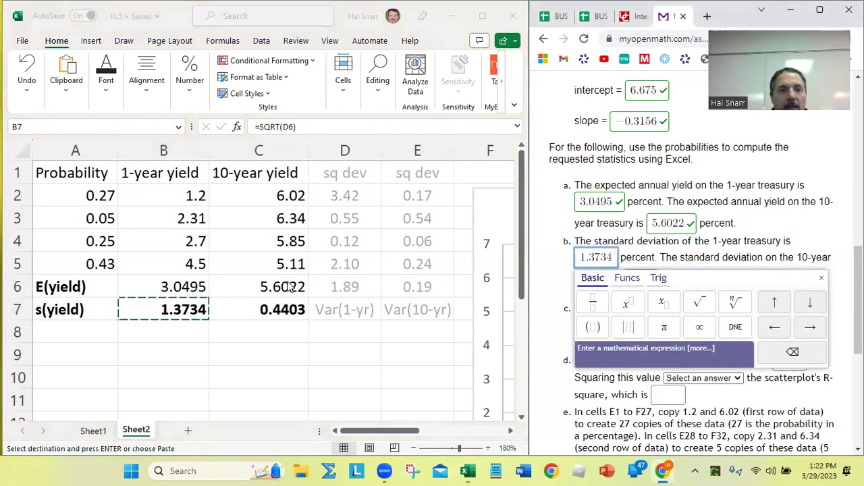
# Widen the browser window and copy 0.4403 from C7 into the 10-year treasury standard deviation answer in part b
pyautogui.click(279, 312)
pyautogui.click(278, 312)
pyautogui.hotkey('ctrl', 'c')
pyautogui.click(649, 287)
pyautogui.hotkey('ctrl', 'v')
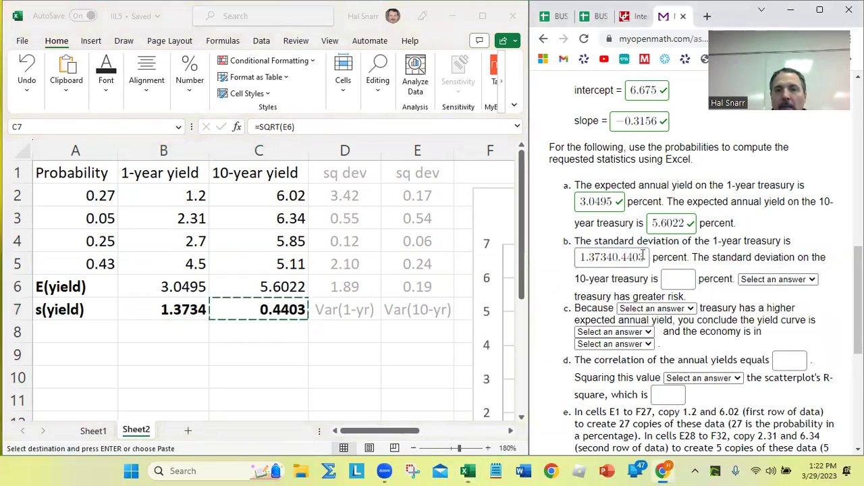
pyautogui.moveTo(531, 272); pyautogui.dragTo(498, 279)
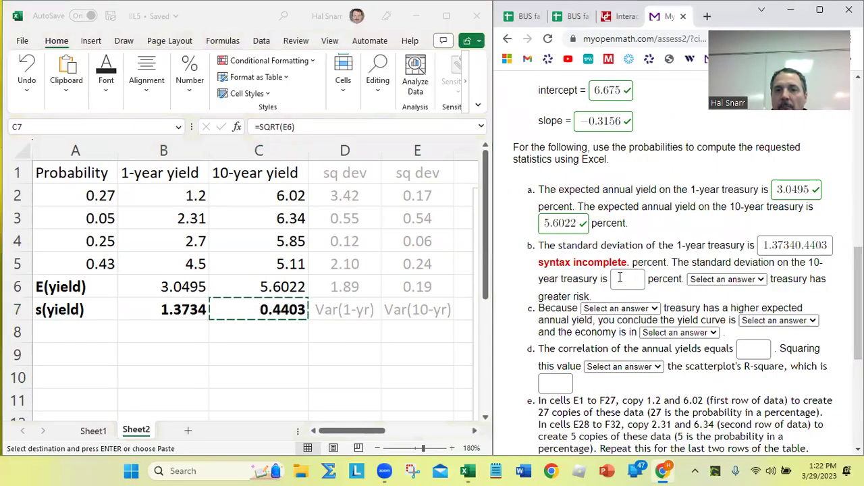
pyautogui.click(620, 278)
pyautogui.hotkey('ctrl', 'v')
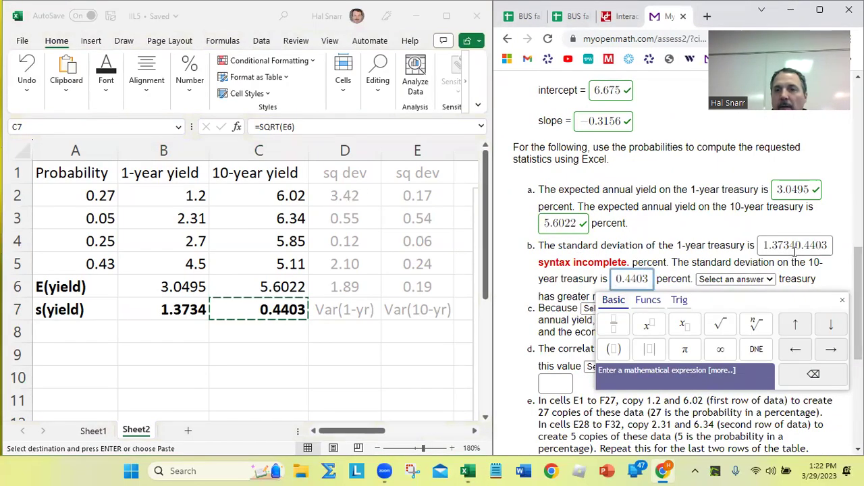
# Remove the stray 0.4403 from the end of the 1-year standard deviation answer, leaving 1.3734
pyautogui.moveTo(795, 249); pyautogui.dragTo(828, 247)
pyautogui.press('BackSpace')
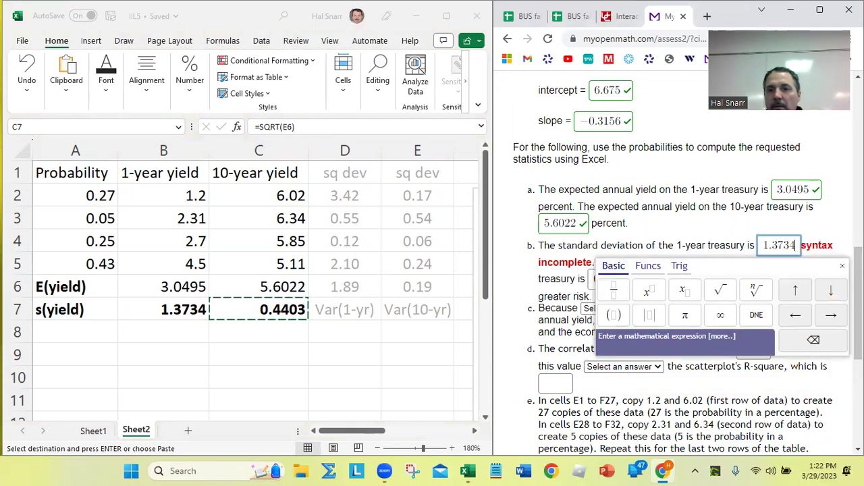
pyautogui.click(814, 227)
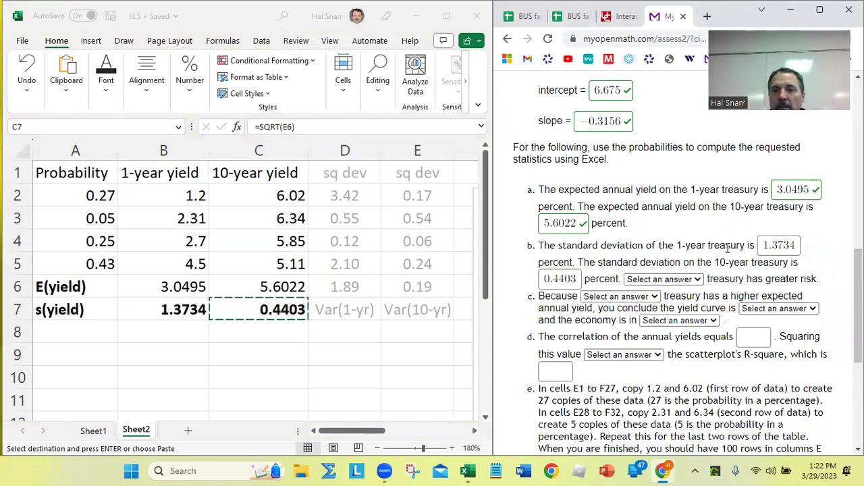
# Choose "The 1-year" as the treasury with greater risk in part b and submit the question's answers
pyautogui.click(656, 280)
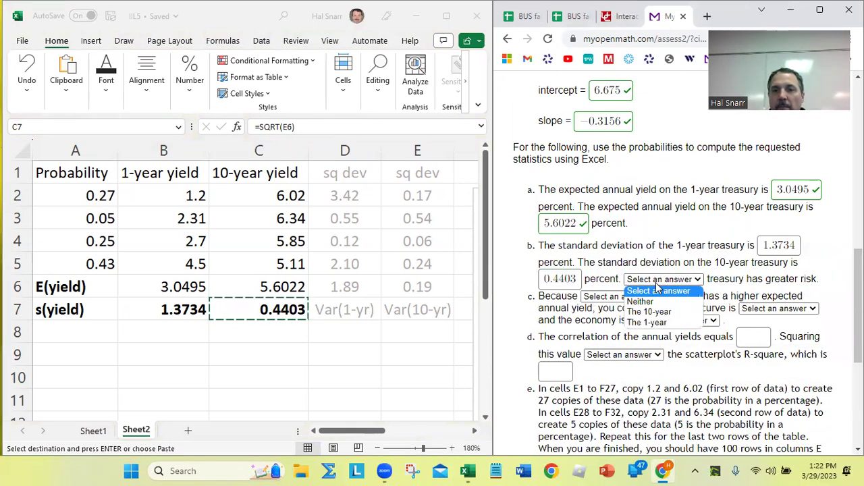
pyautogui.click(658, 325)
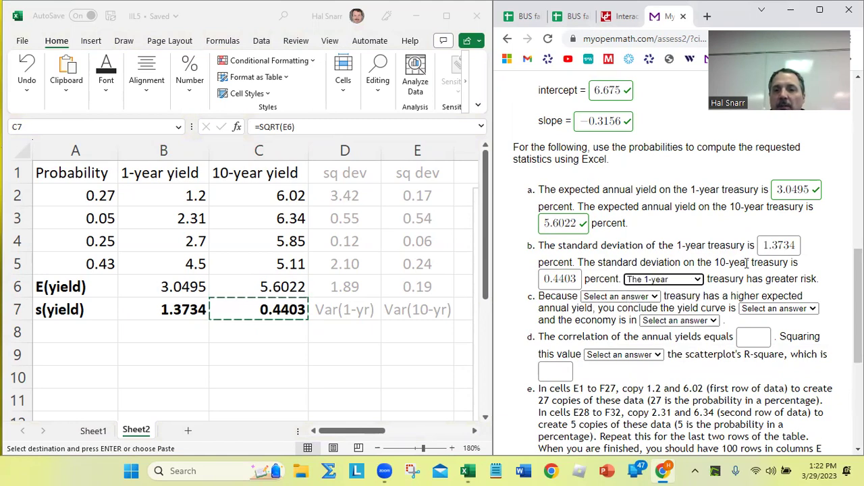
pyautogui.click(763, 248)
pyautogui.press('Return')
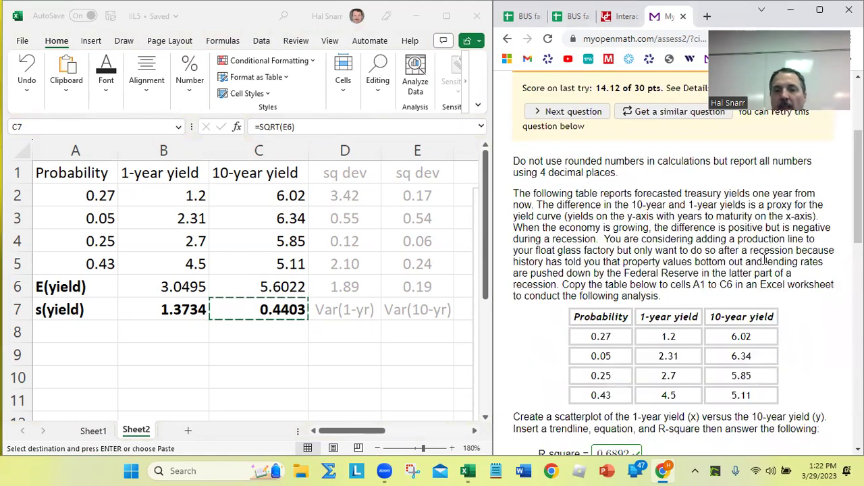
pyautogui.scroll(-6, 760, 262)
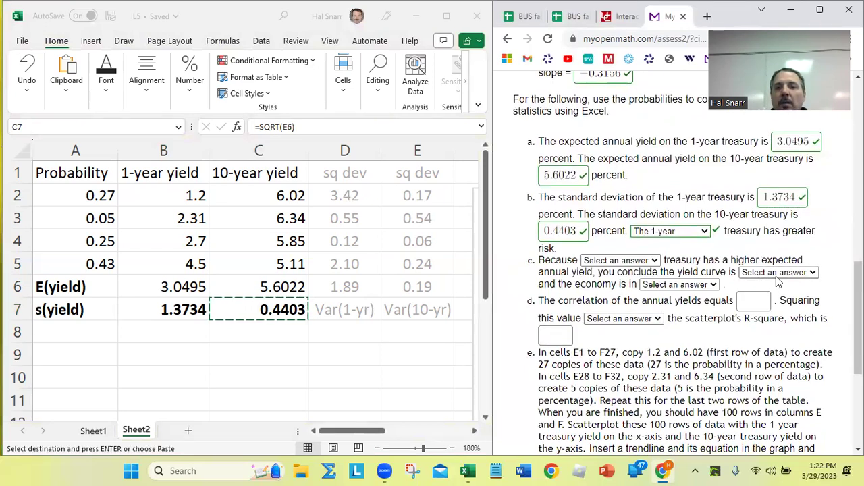
# Choose "the 10-year" as the treasury with the higher expected annual yield in part c of the MyOpenMath question
pyautogui.click(618, 261)
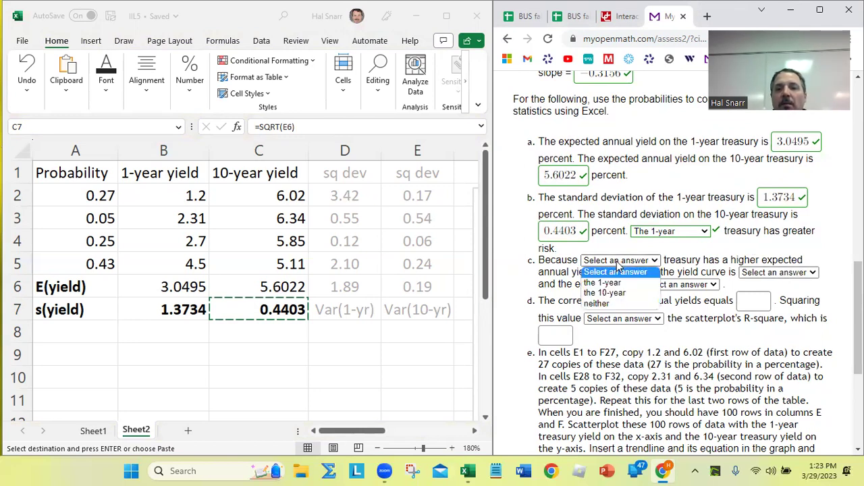
pyautogui.click(279, 287)
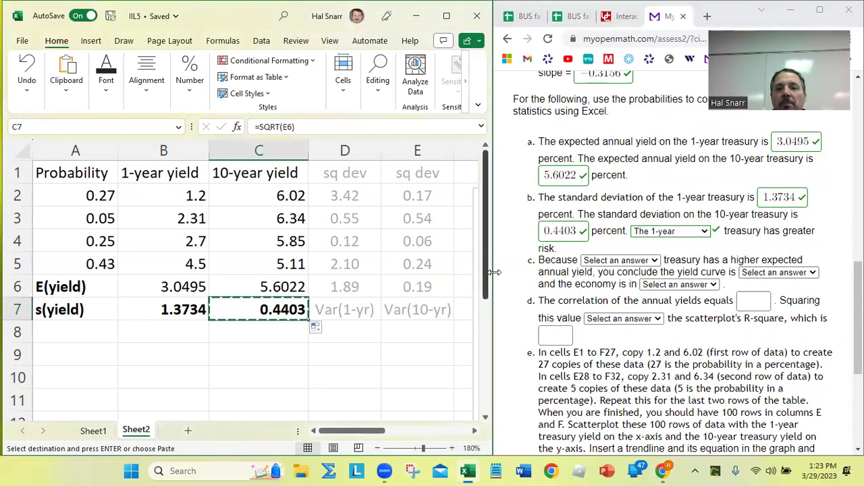
pyautogui.click(611, 262)
pyautogui.click(597, 294)
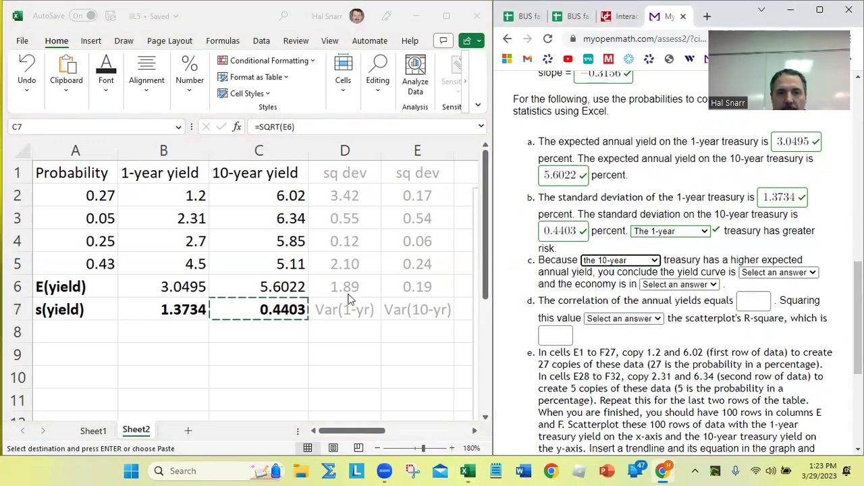
pyautogui.click(283, 309)
pyautogui.moveTo(289, 288); pyautogui.dragTo(257, 292)
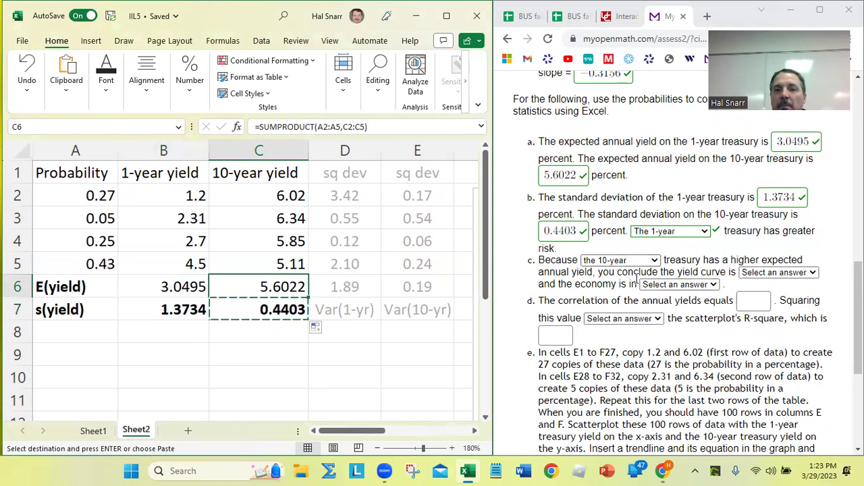
pyautogui.click(200, 287)
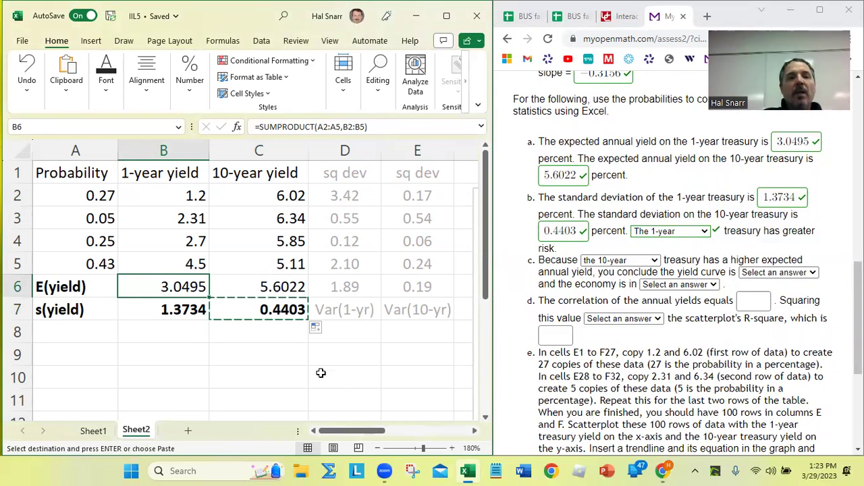
pyautogui.click(107, 87)
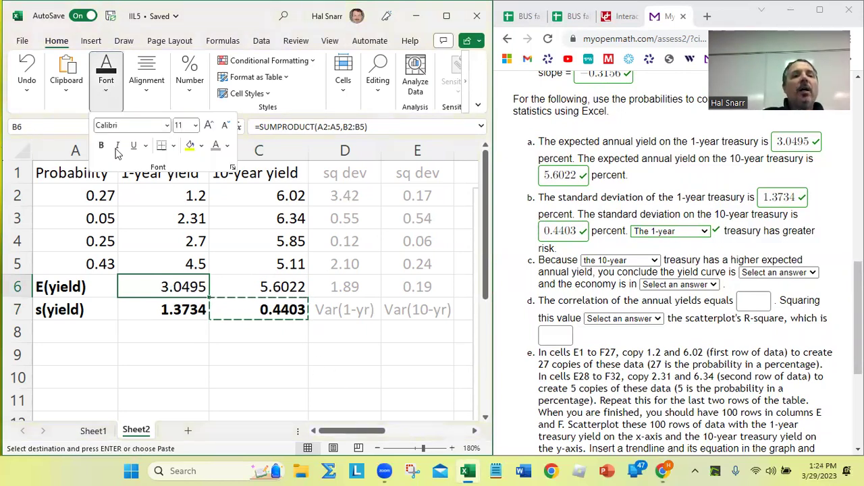
pyautogui.click(229, 152)
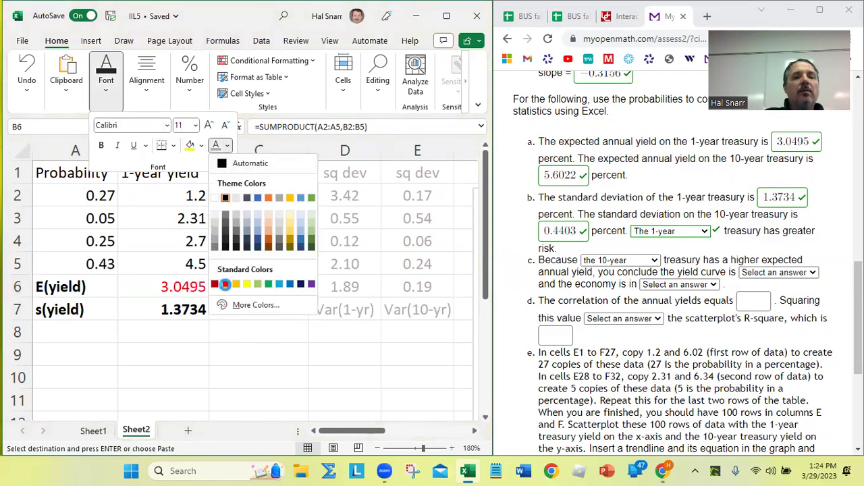
pyautogui.click(231, 329)
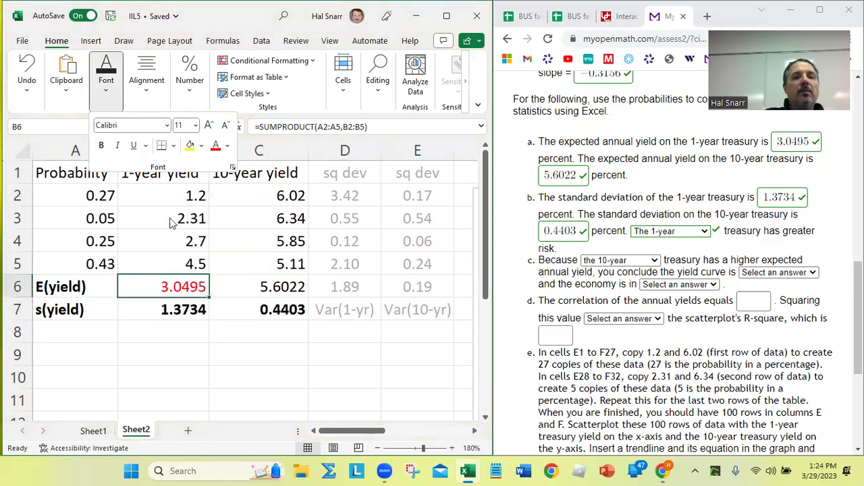
pyautogui.click(101, 149)
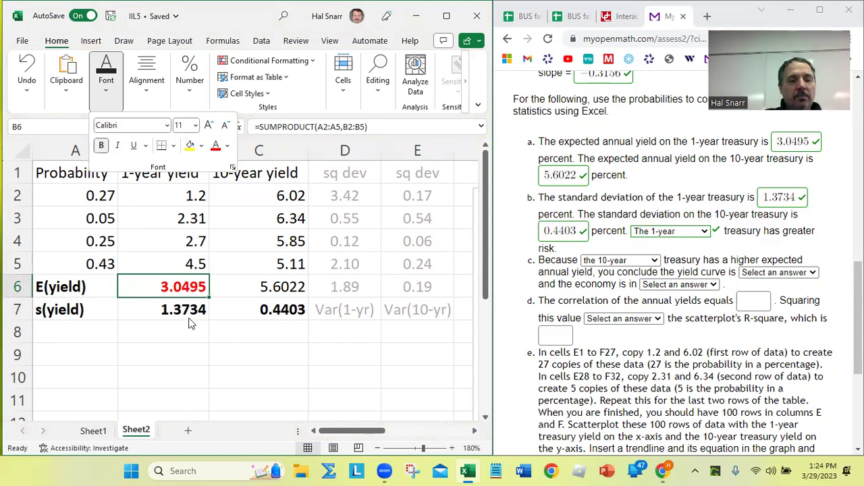
pyautogui.click(254, 339)
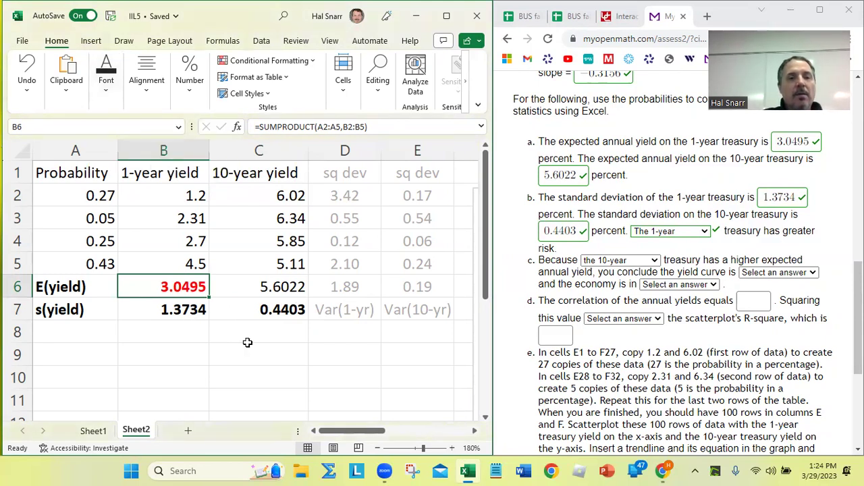
pyautogui.hotkey('ctrl', 'c')
# Make the 10-year expected yield in C6 bold with a red font
pyautogui.click(290, 284)
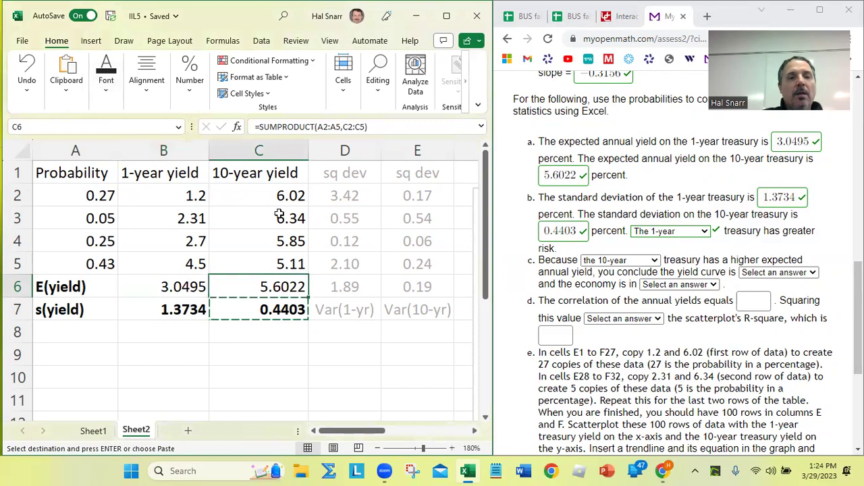
pyautogui.click(106, 98)
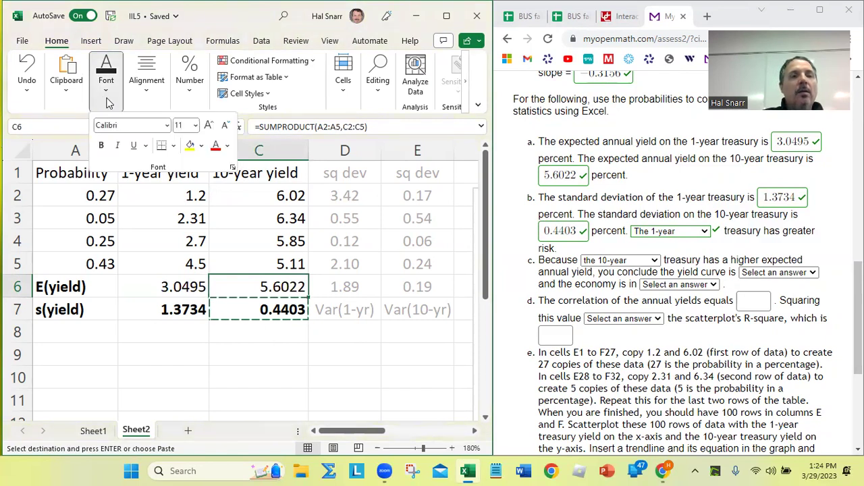
pyautogui.click(215, 146)
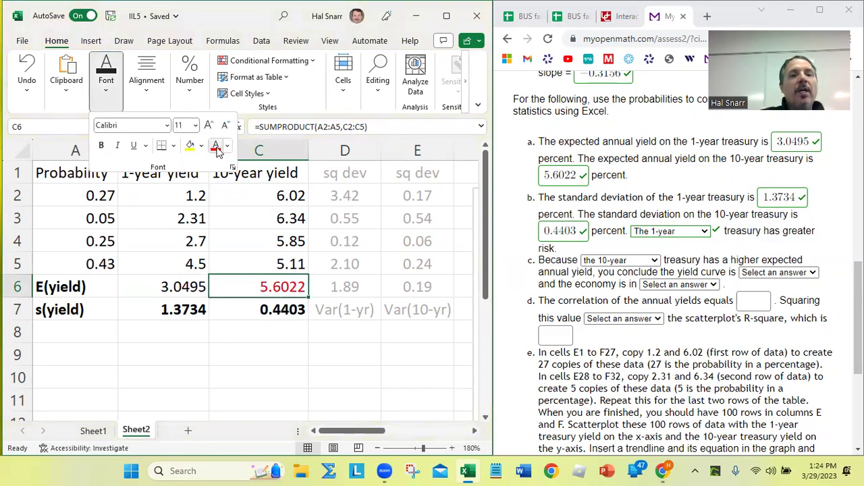
pyautogui.click(101, 146)
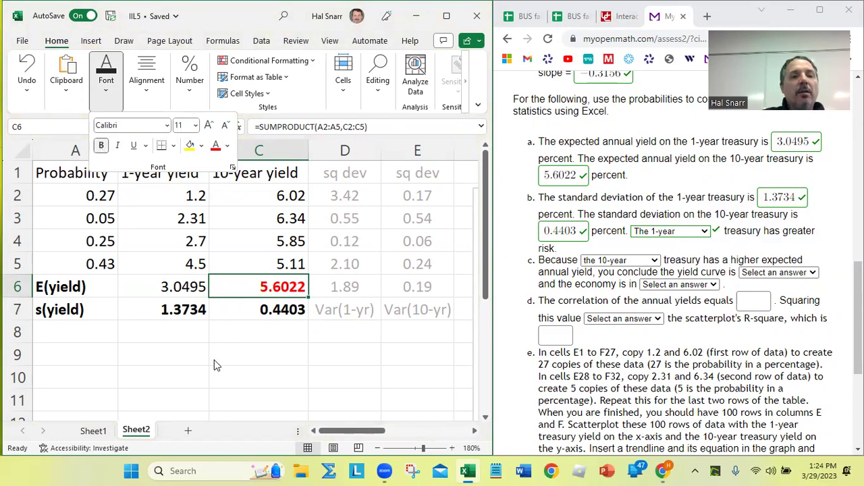
pyautogui.press('Escape')
# Change the font color of the 1-year standard deviation in B7 to red
pyautogui.click(183, 309)
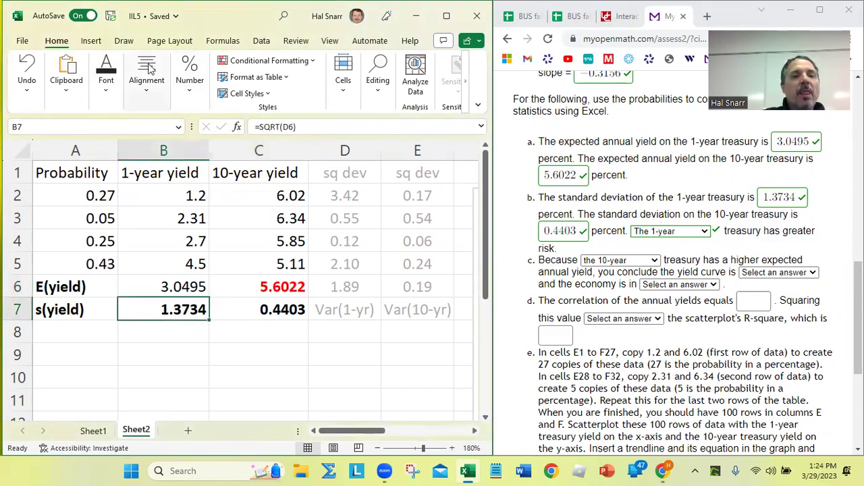
pyautogui.click(143, 93)
pyautogui.click(103, 89)
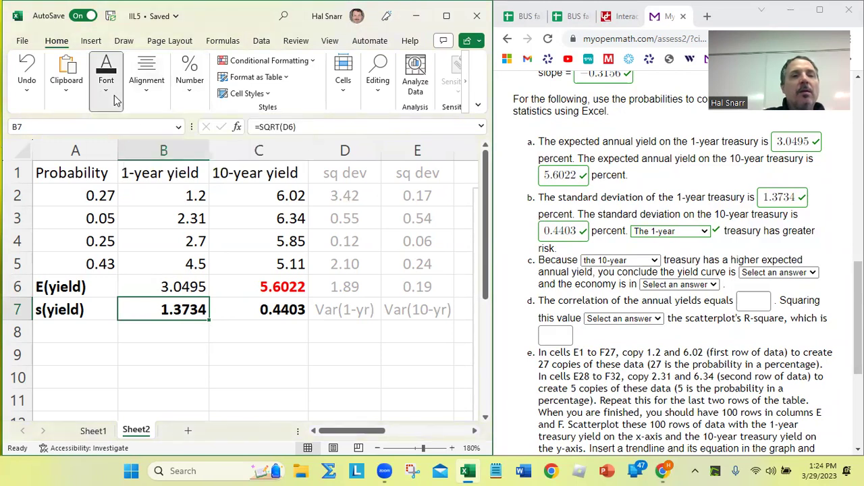
pyautogui.click(215, 146)
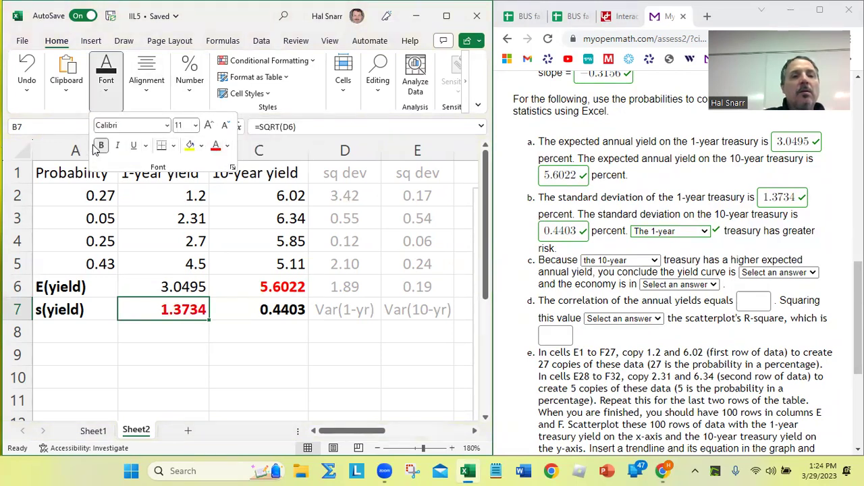
pyautogui.click(417, 377)
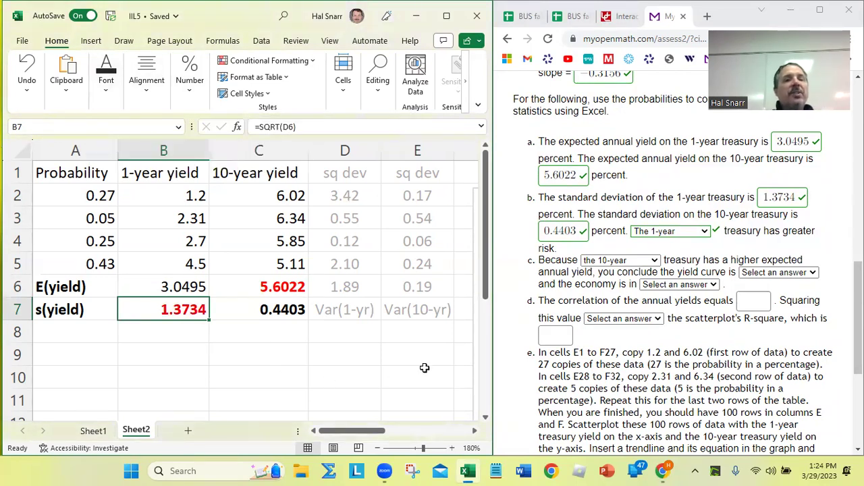
# Make the 1-year expected yield in B6 bold, keeping its black font
pyautogui.click(170, 286)
pyautogui.click(105, 115)
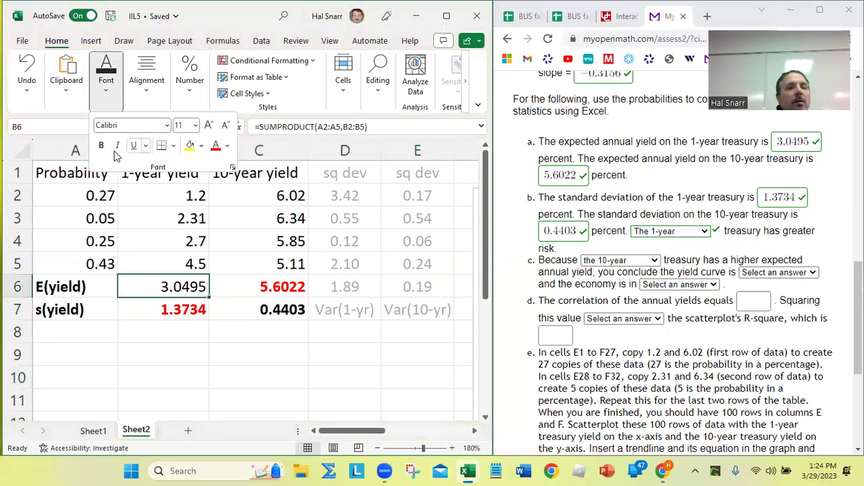
pyautogui.click(103, 144)
pyautogui.press('Escape')
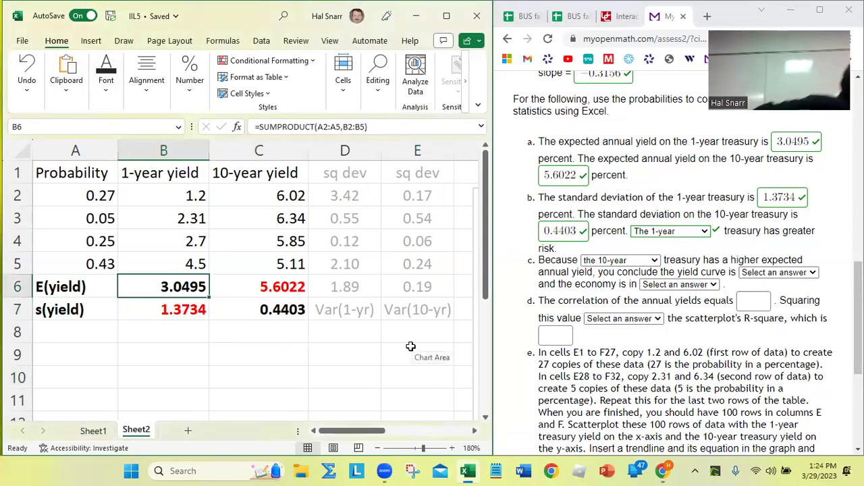
pyautogui.press('Down')
pyautogui.press('Down')
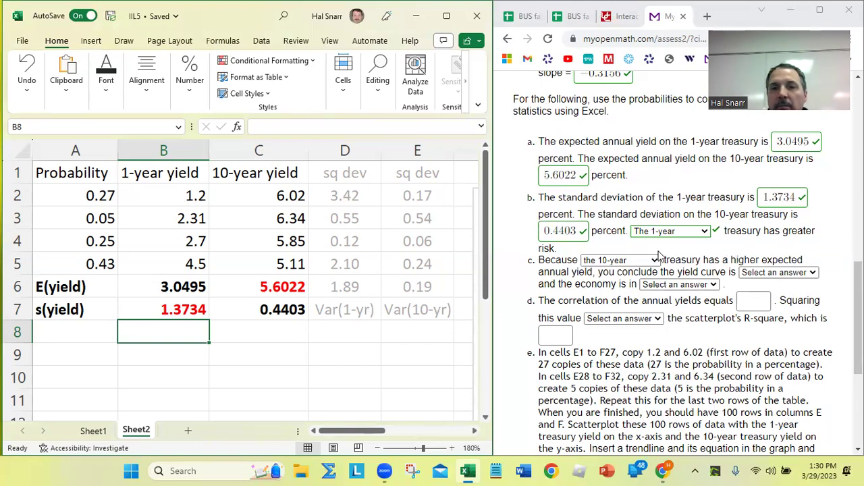
# Complete part c by choosing "not inverted" for the yield curve and "expansion" for the economy
pyautogui.click(767, 272)
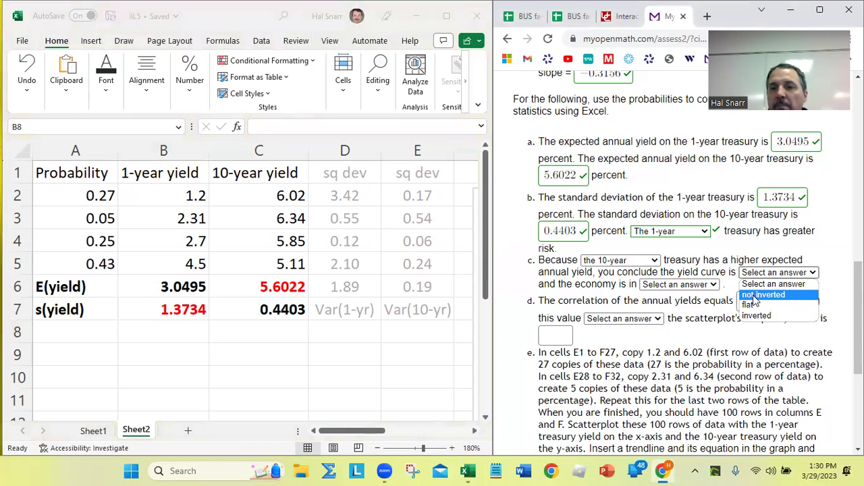
pyautogui.click(753, 295)
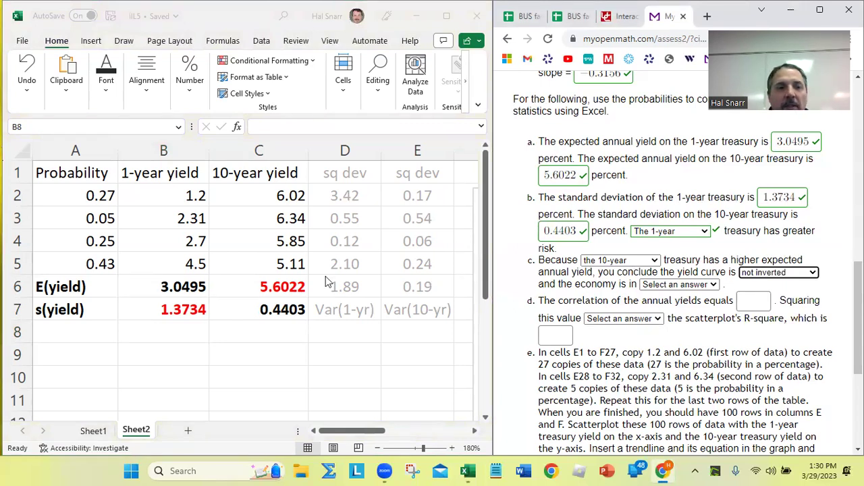
pyautogui.click(179, 289)
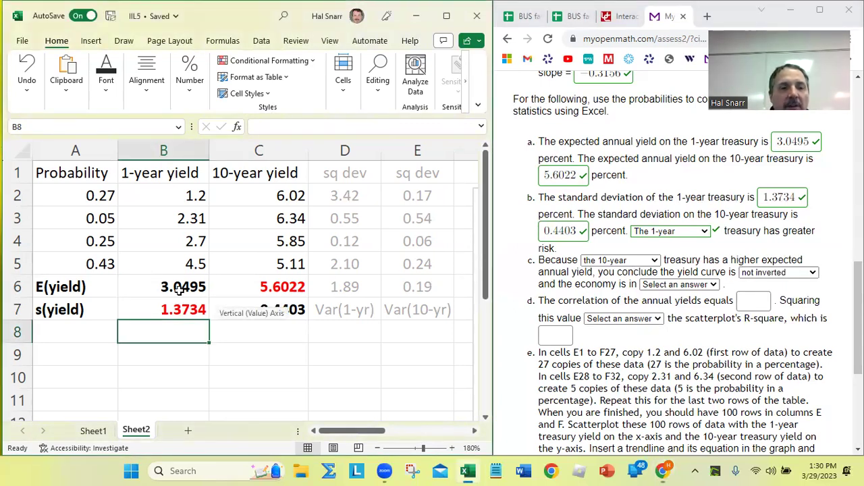
pyautogui.click(179, 289)
pyautogui.click(278, 286)
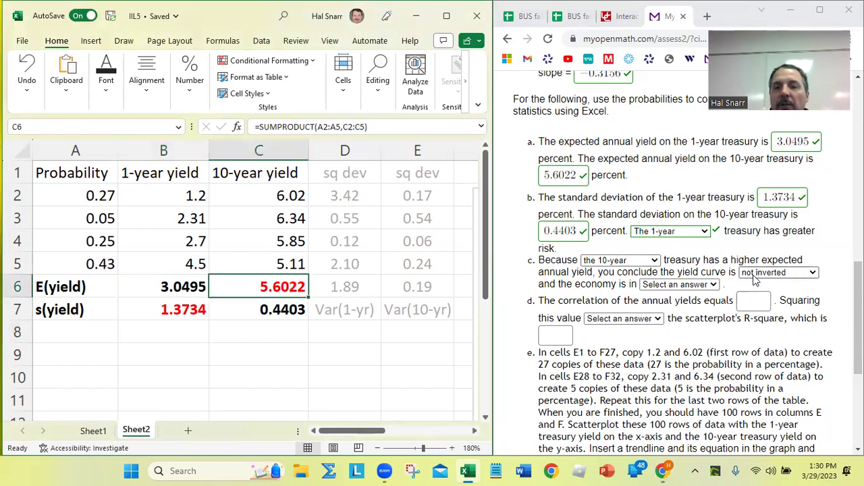
pyautogui.click(678, 286)
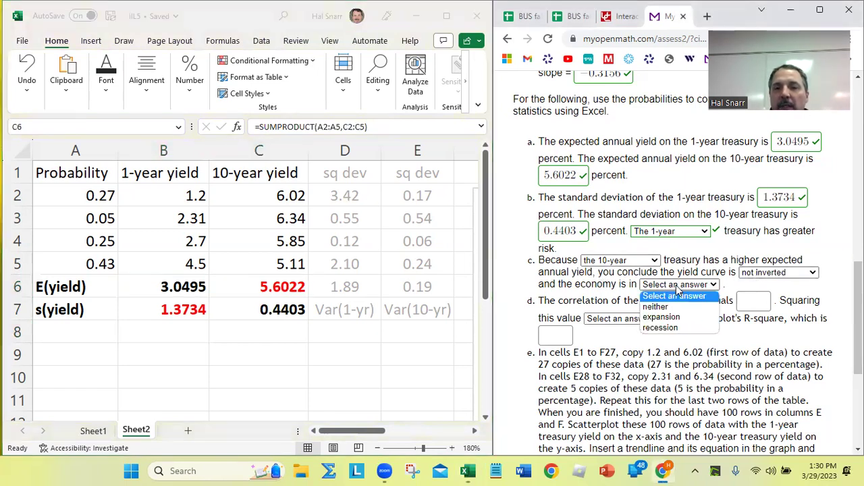
pyautogui.click(669, 317)
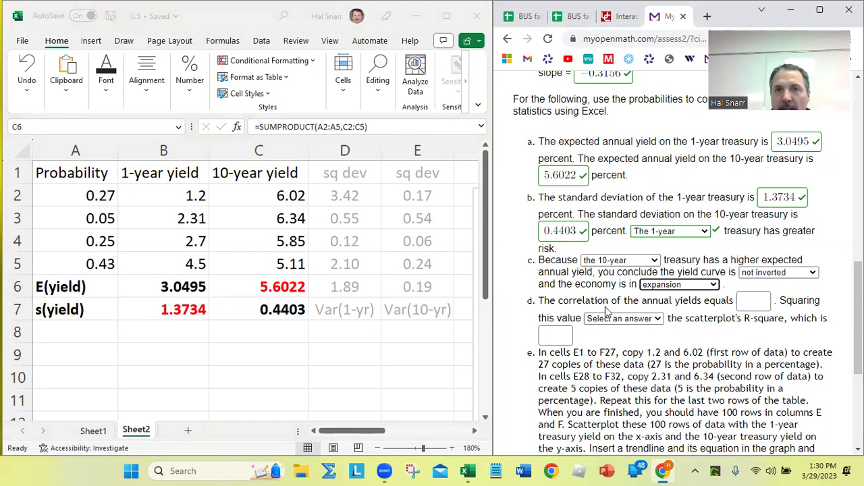
# Enter the label "r(yields)" in cell A8 of the Excel sheet, below the s(yield) label
pyautogui.scroll(3, 605, 312)
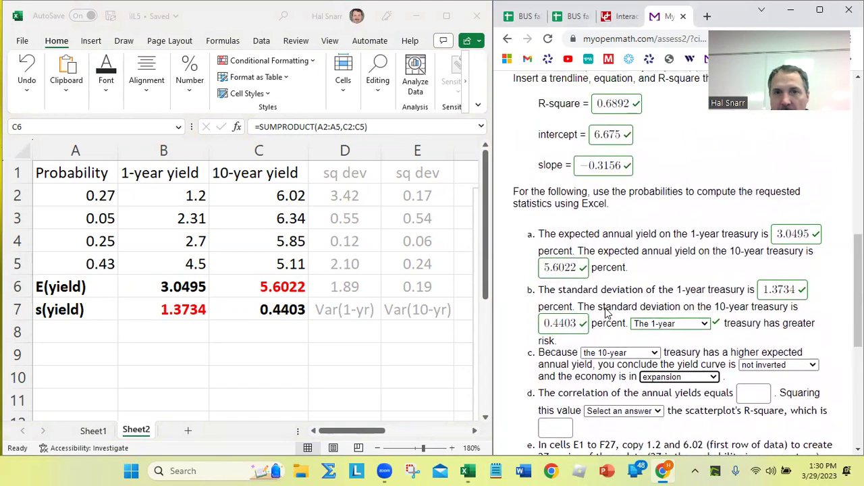
pyautogui.scroll(-1, 605, 312)
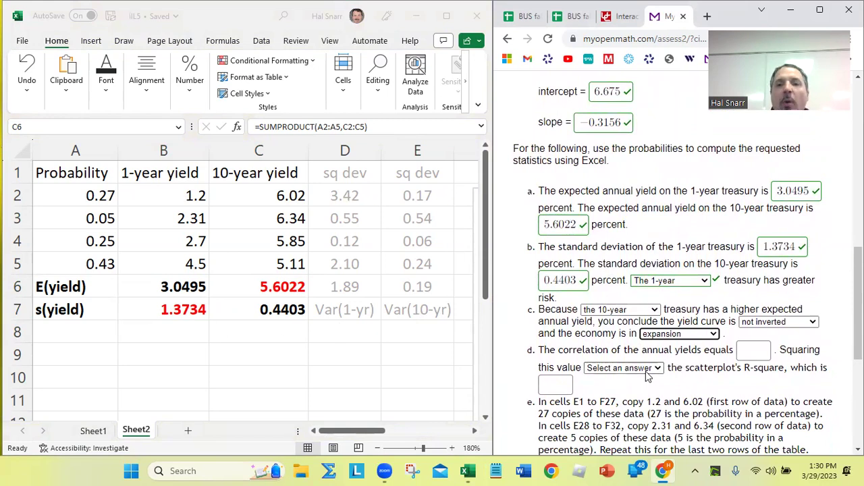
pyautogui.click(239, 357)
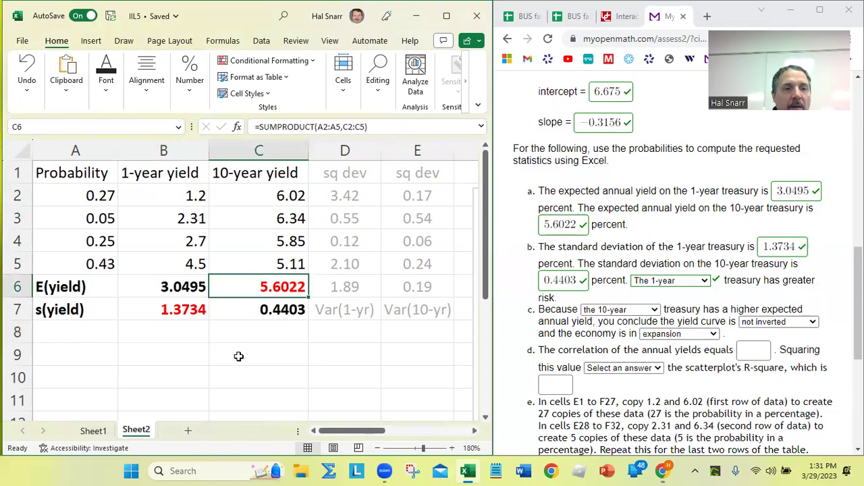
pyautogui.click(71, 338)
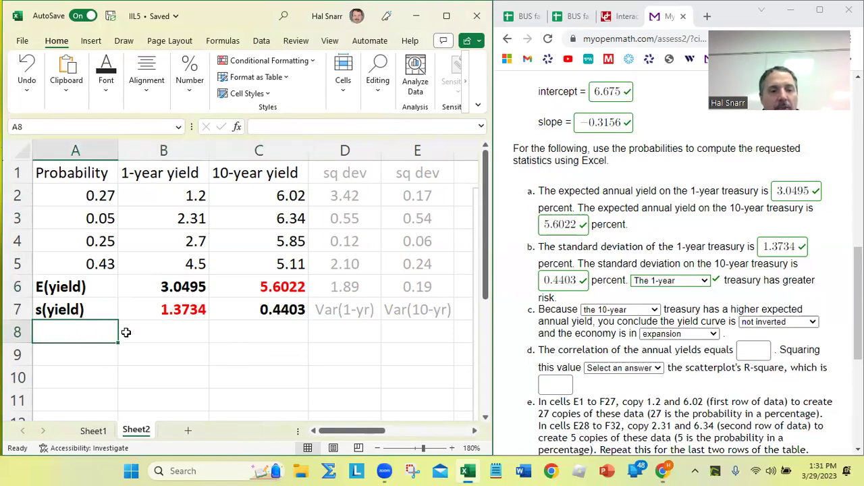
pyautogui.write('r')
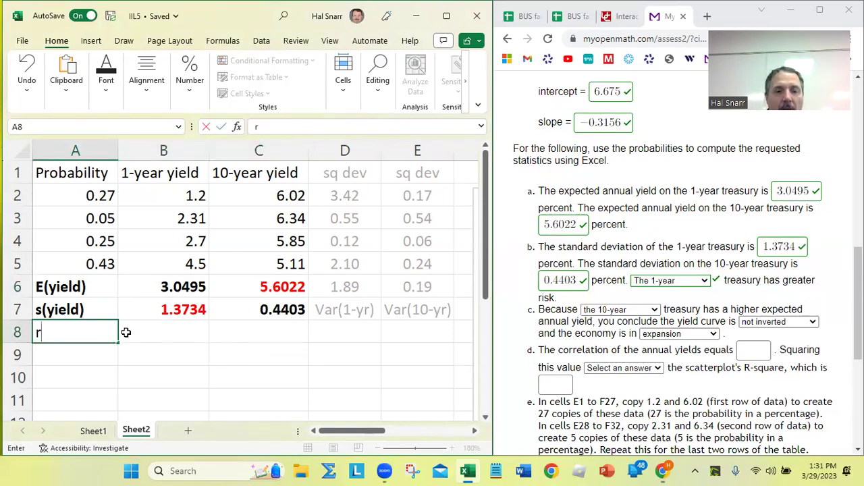
pyautogui.write('(')
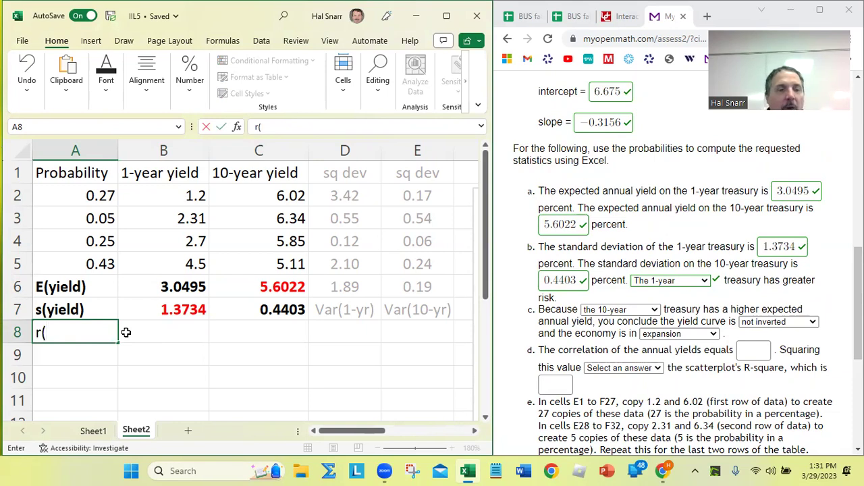
pyautogui.write('yields)')
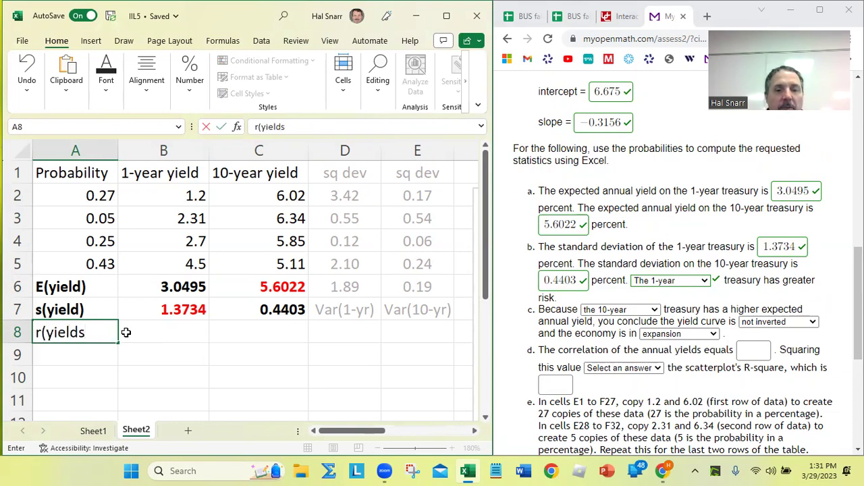
pyautogui.press('Return')
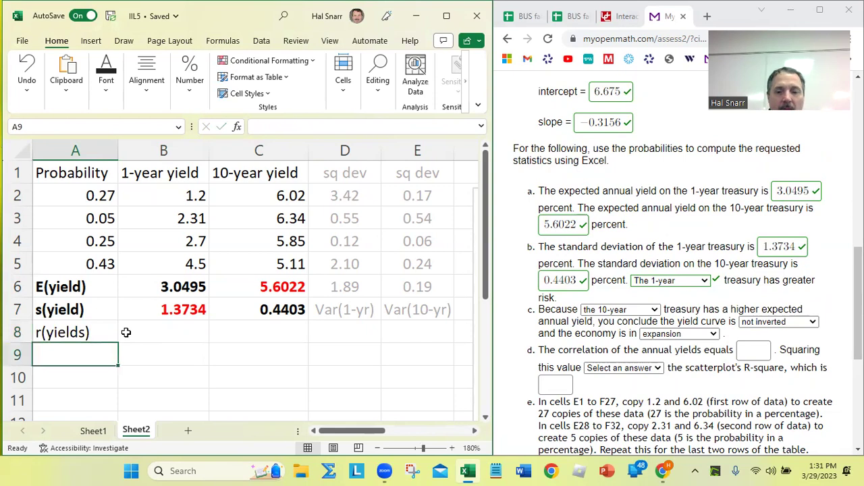
# Make the "r(yields)" label in cell A8 bold
pyautogui.press('Up')
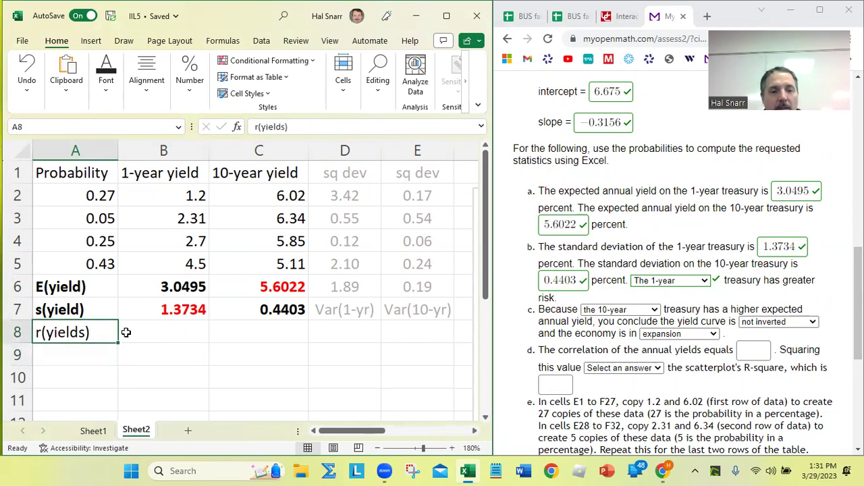
pyautogui.hotkey('ctrl', 'b')
pyautogui.click(126, 332)
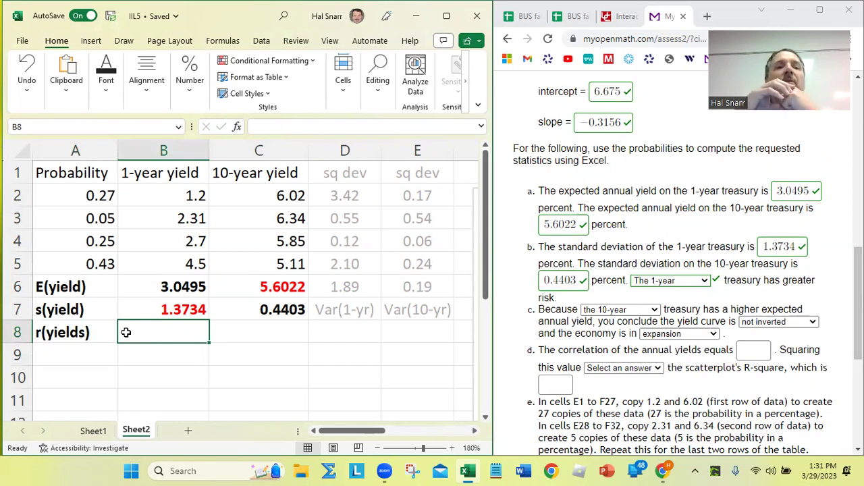
pyautogui.write('=')
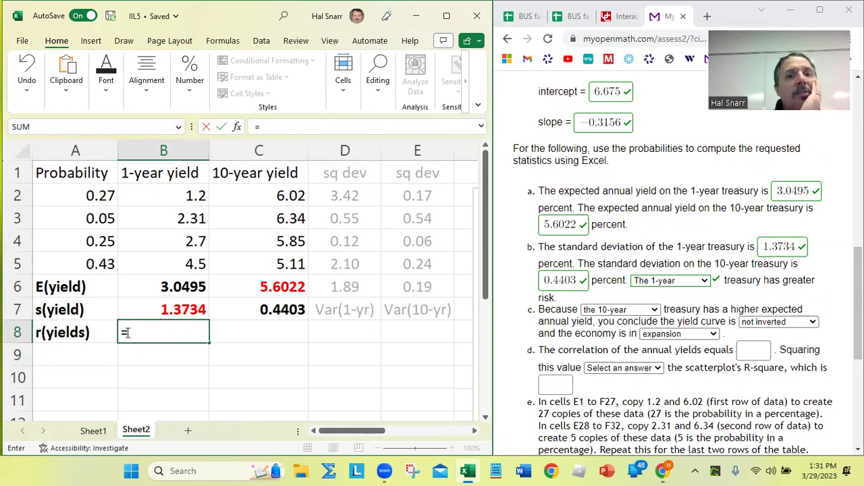
pyautogui.press('BackSpace')
# Enter the heading "prod of dev" in cell F1, beside the two sq dev columns
pyautogui.press('Left')
pyautogui.press('Up')
pyautogui.press('Up')
pyautogui.press('Up')
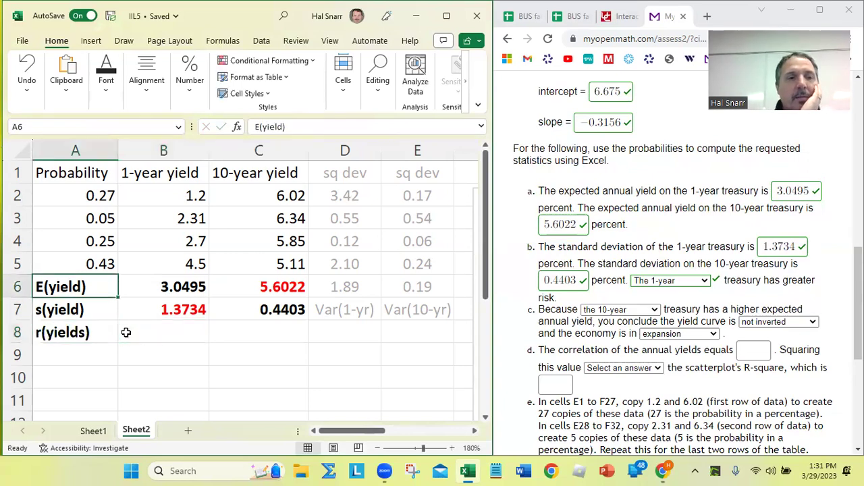
pyautogui.press('Right')
pyautogui.press('Right')
pyautogui.press('Right')
pyautogui.press('Right')
pyautogui.press('Right')
pyautogui.press('Up')
pyautogui.press('Up')
pyautogui.press('Up')
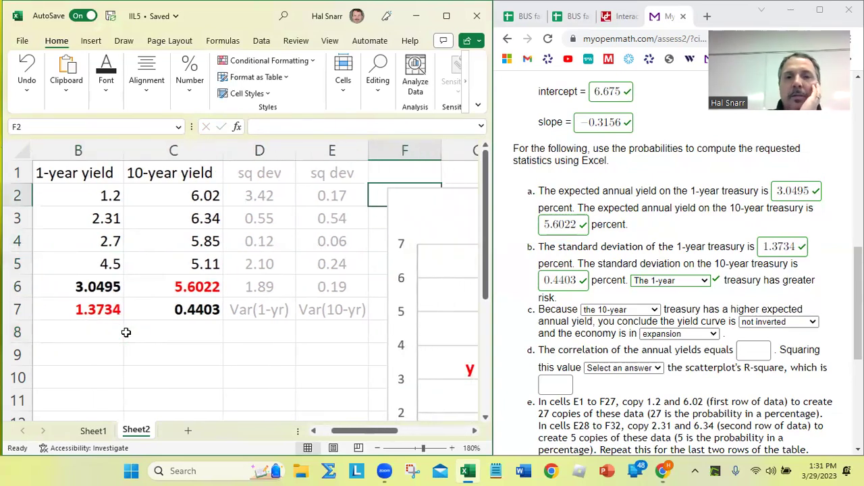
pyautogui.click(426, 208)
pyautogui.click(315, 174)
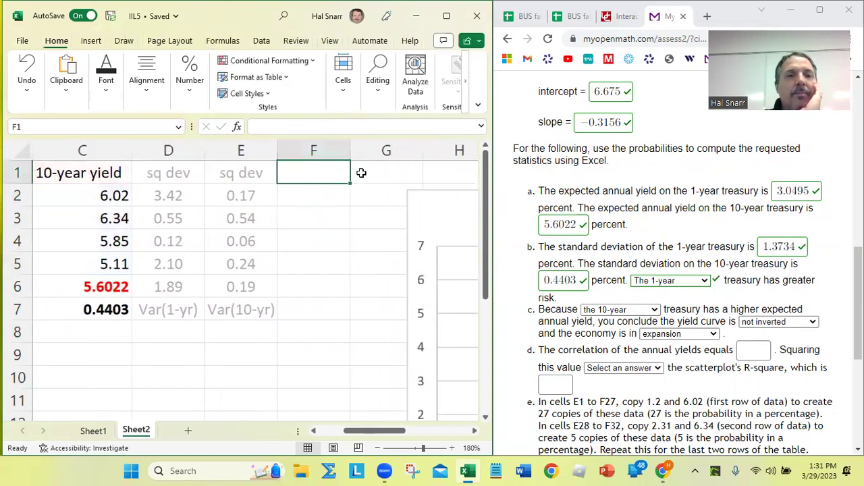
pyautogui.write('prod')
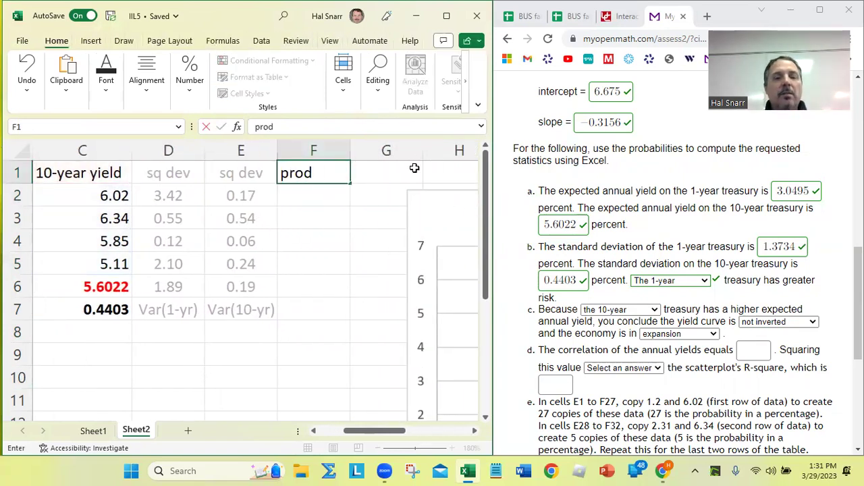
pyautogui.write(' of dev')
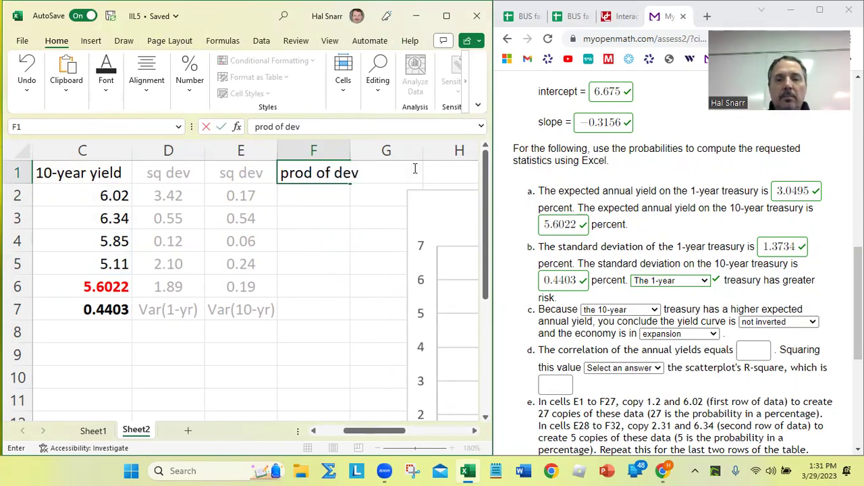
pyautogui.press('Return')
# Try a gray, non-bold font on the "prod of dev" heading in F1, like the sq dev headings
pyautogui.press('Up')
pyautogui.press('Left')
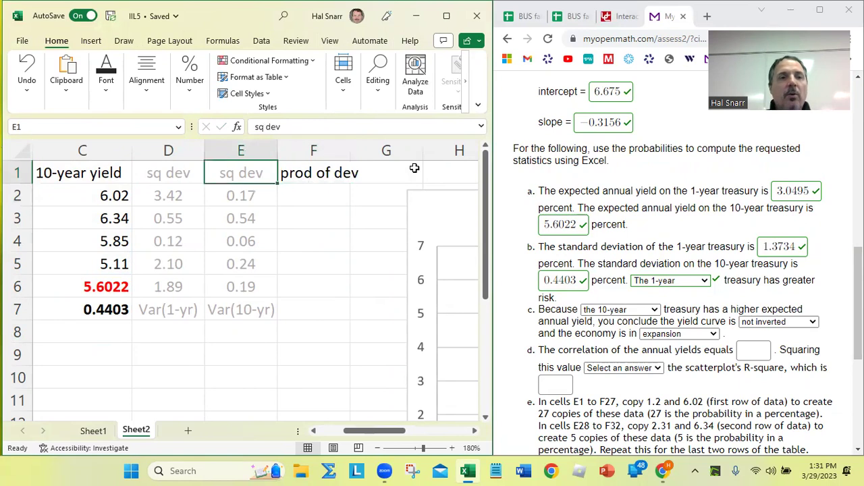
pyautogui.hotkey('ctrl', 'Home')
pyautogui.press('Right')
pyautogui.press('Right')
pyautogui.press('Right')
pyautogui.press('Right')
pyautogui.press('Right')
pyautogui.press('Right')
pyautogui.press('Left')
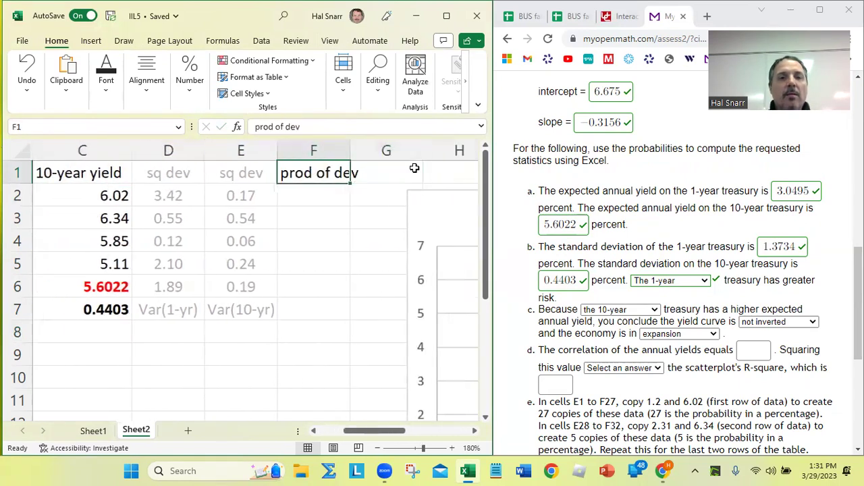
pyautogui.click(106, 94)
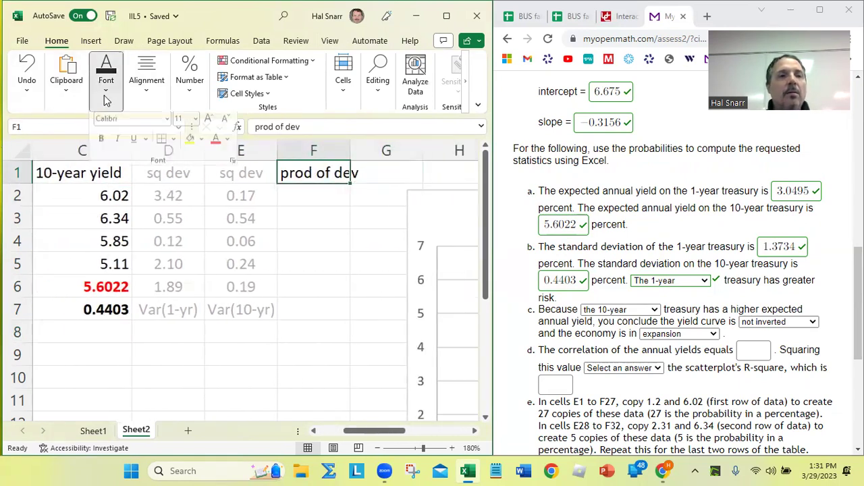
pyautogui.click(101, 145)
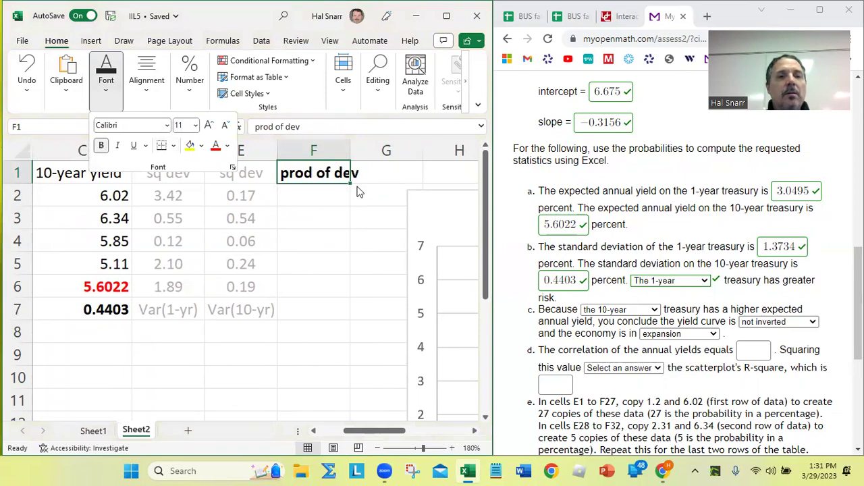
pyautogui.click(228, 146)
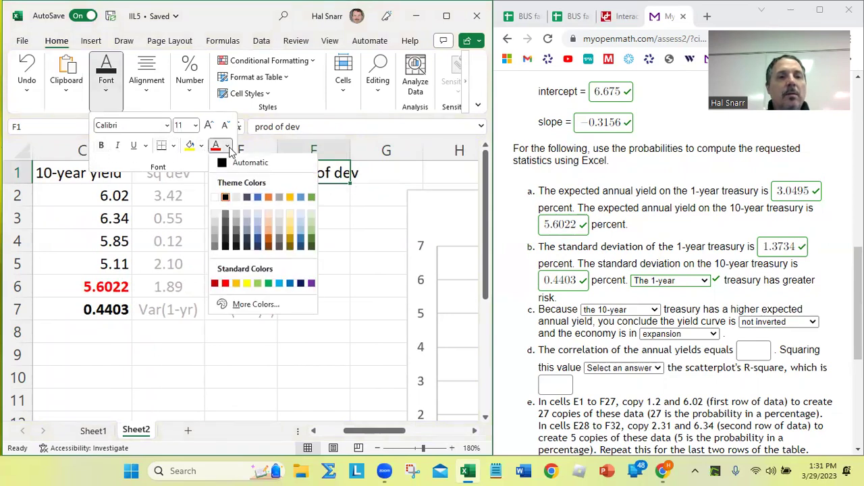
pyautogui.click(218, 228)
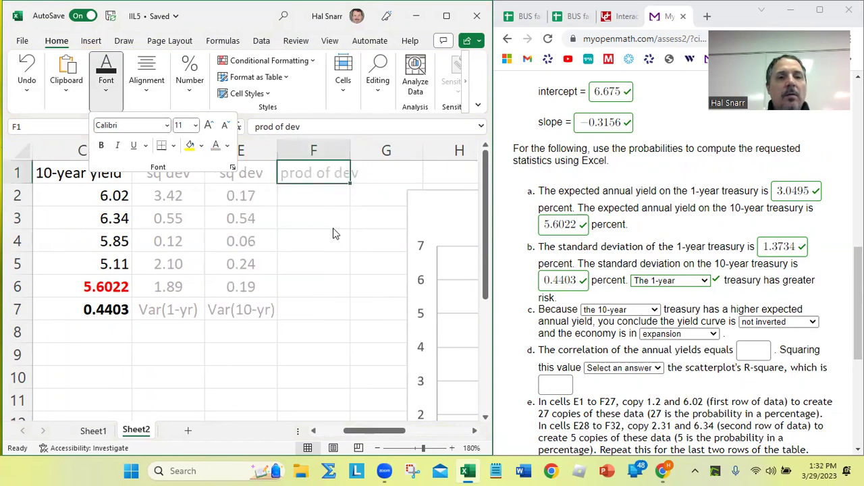
# Reset the font color of the "prod of dev" heading in F1 to Automatic
pyautogui.click(112, 98)
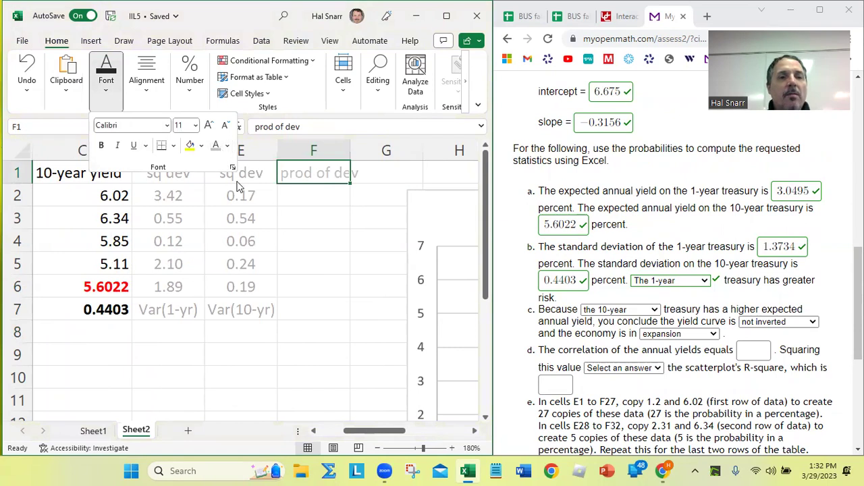
pyautogui.click(228, 146)
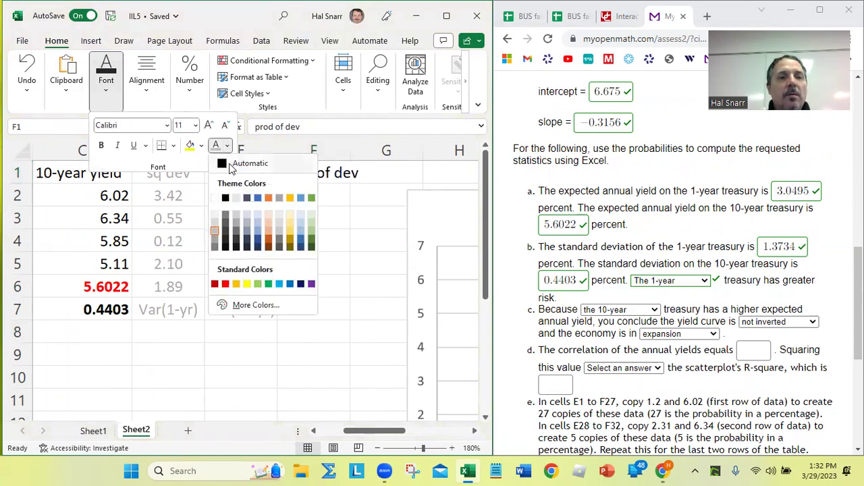
pyautogui.click(225, 163)
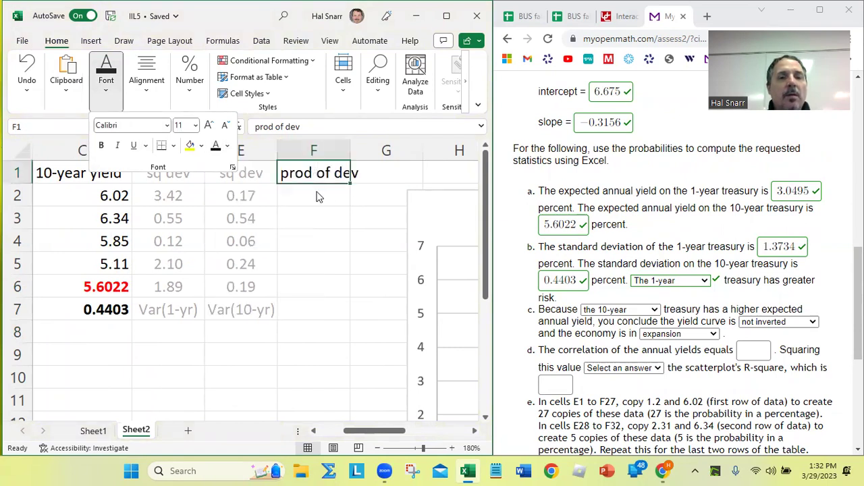
pyautogui.doubleClick(168, 195)
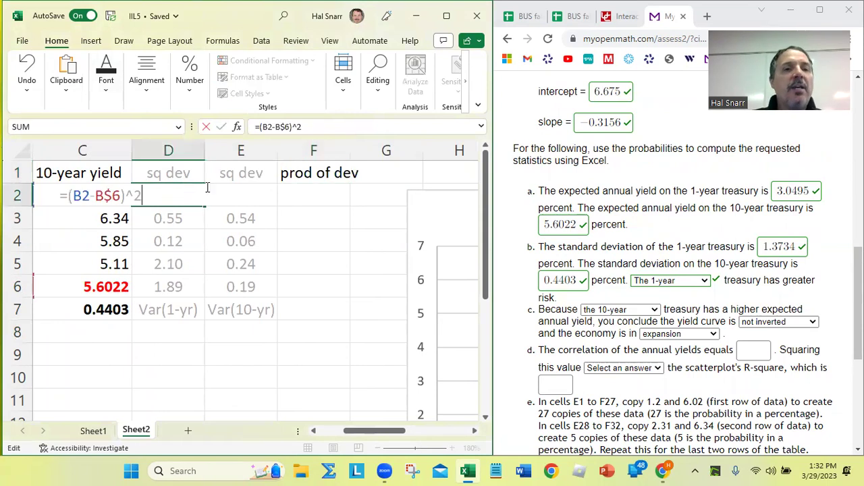
pyautogui.click(59, 195)
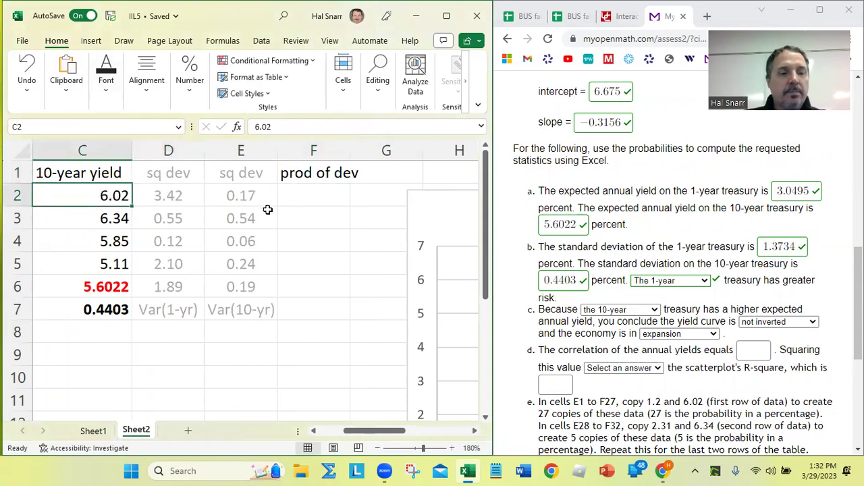
pyautogui.press('Right')
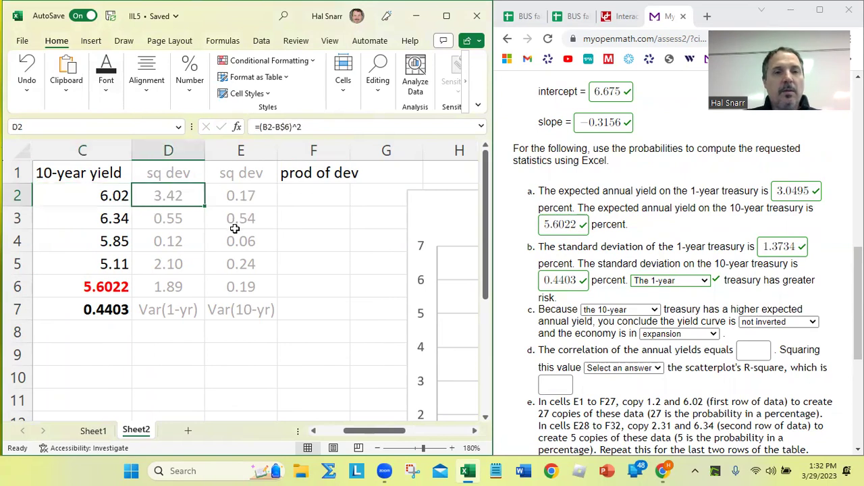
pyautogui.press('Up')
pyautogui.press('Right')
pyautogui.press('Right')
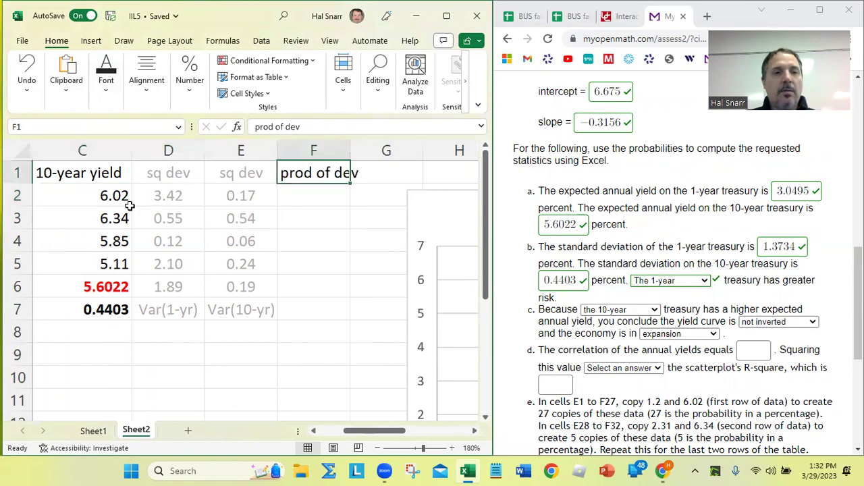
# Copy the deviation part =(B2-B$6) out of the formula in D2 and paste it into F2
pyautogui.doubleClick(168, 195)
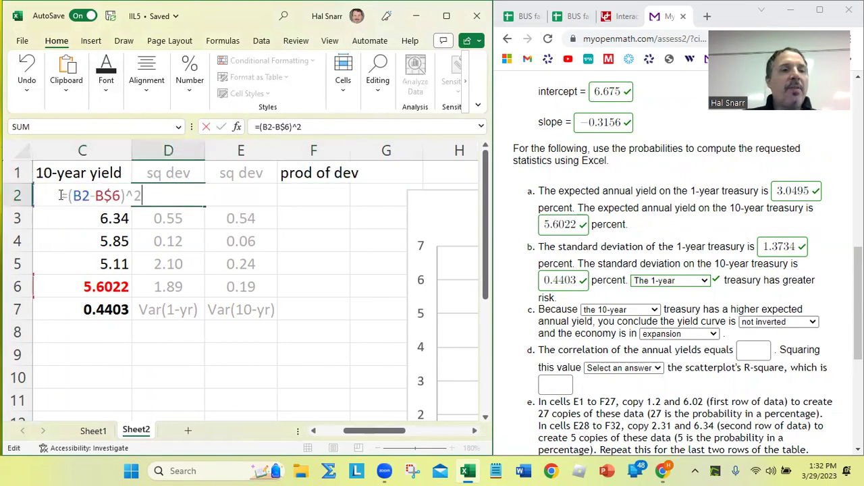
pyautogui.moveTo(61, 195); pyautogui.dragTo(125, 203)
pyautogui.hotkey('ctrl', 'c')
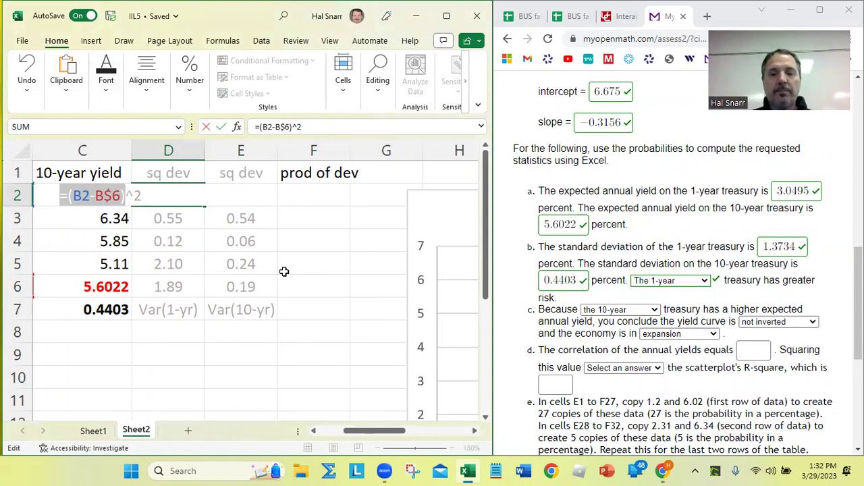
pyautogui.press('Return')
pyautogui.press('Up')
pyautogui.press('Right')
pyautogui.press('Right')
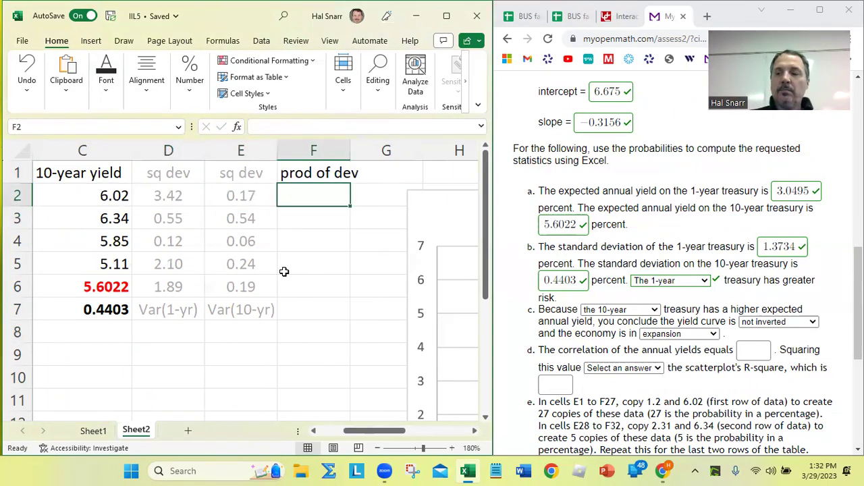
pyautogui.doubleClick(322, 192)
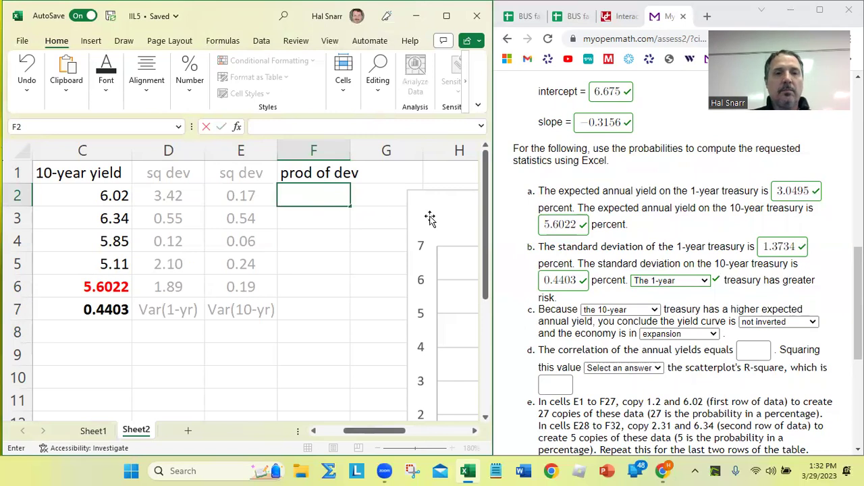
pyautogui.hotkey('ctrl', 'v')
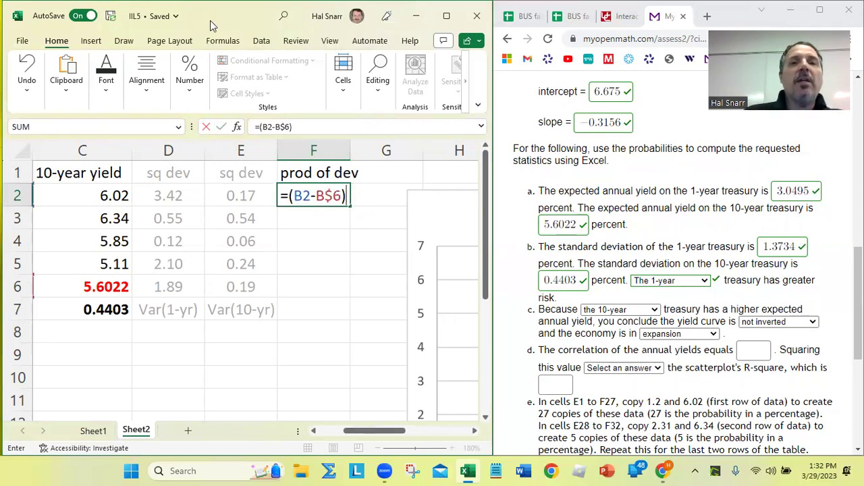
# Maximize the Excel window and commit the 1-year deviation formula in F2
pyautogui.doubleClick(255, 34)
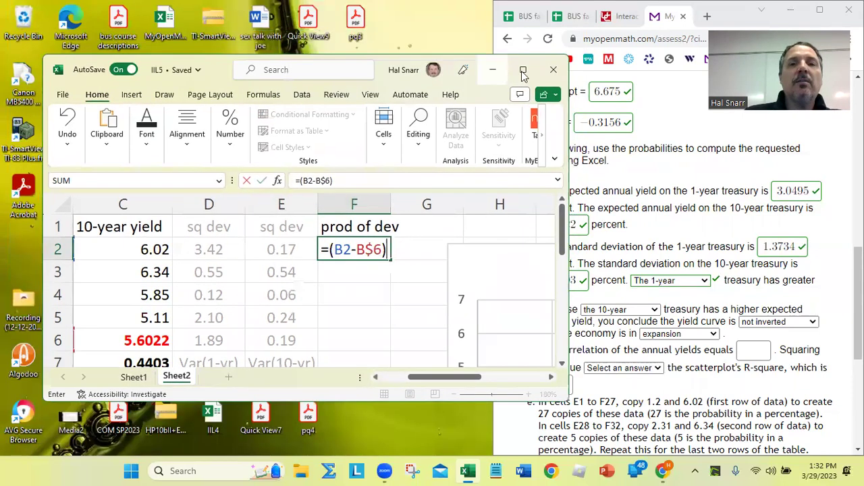
pyautogui.click(532, 44)
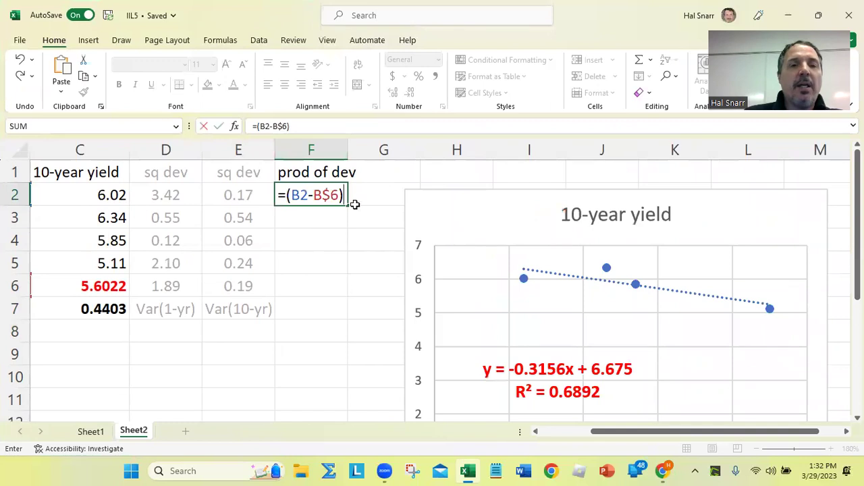
pyautogui.moveTo(600, 432); pyautogui.dragTo(510, 433)
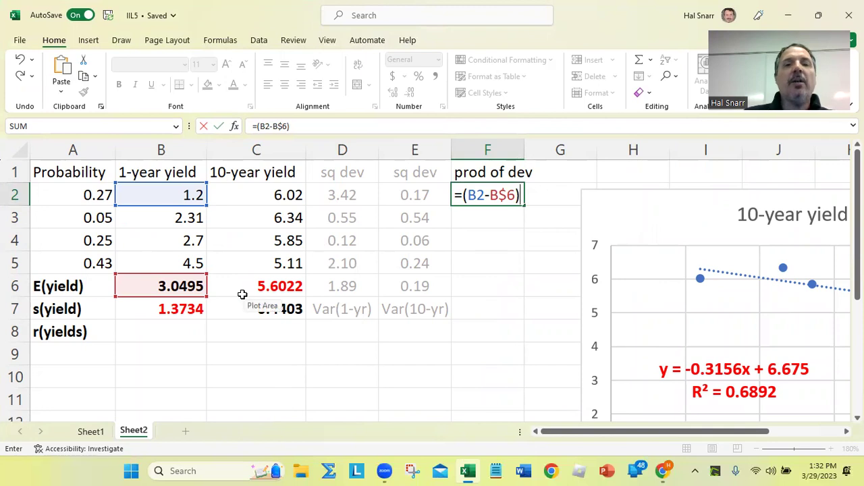
pyautogui.press('Return')
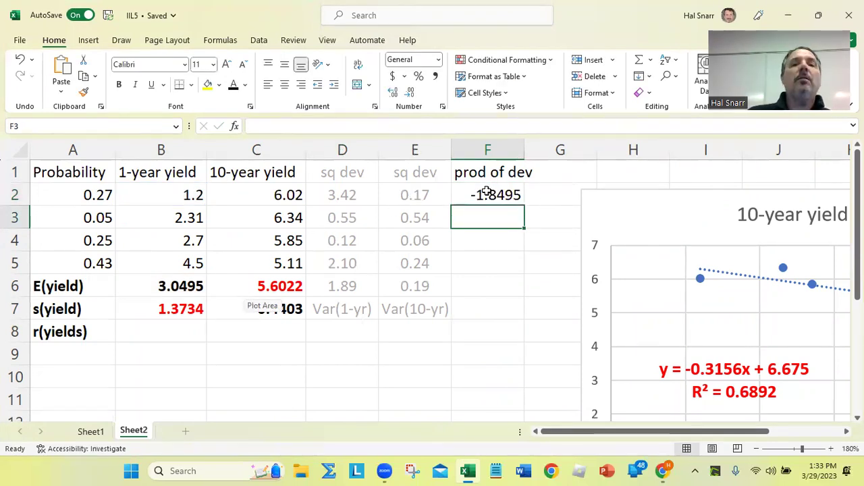
# Compare the formula in F2 with the deviation part of the squared-deviation formula in D2
pyautogui.doubleClick(486, 193)
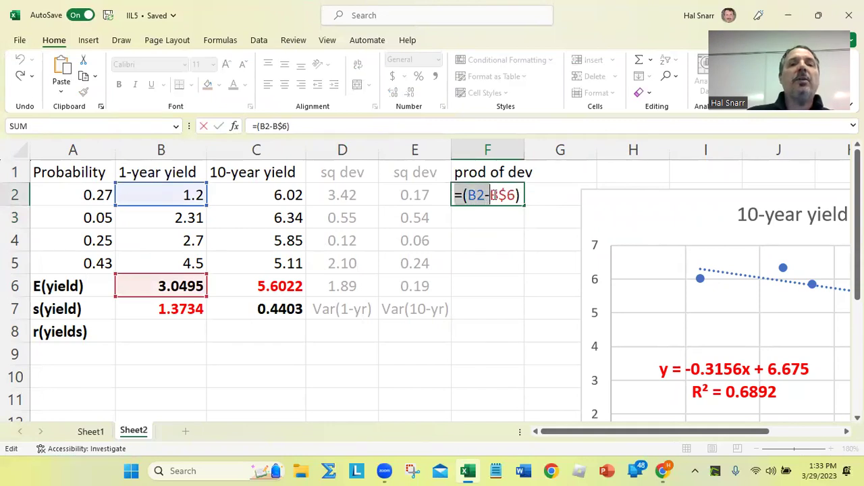
pyautogui.press('Return')
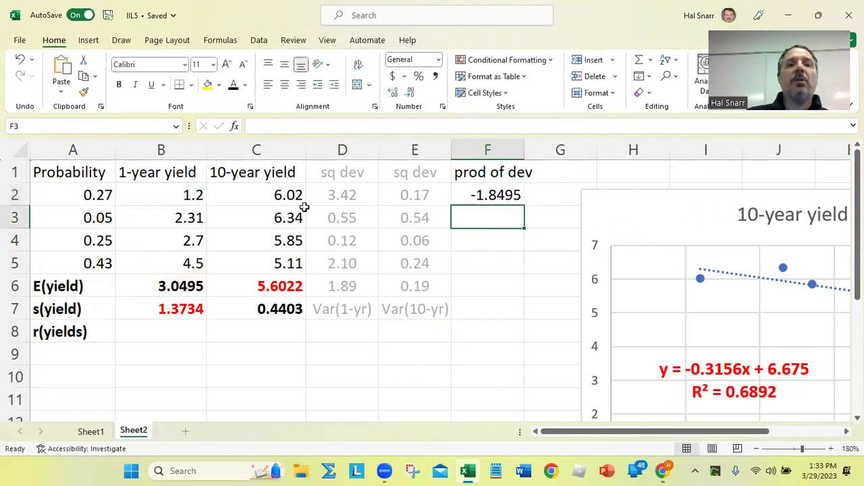
pyautogui.doubleClick(344, 194)
pyautogui.moveTo(233, 194); pyautogui.dragTo(300, 194)
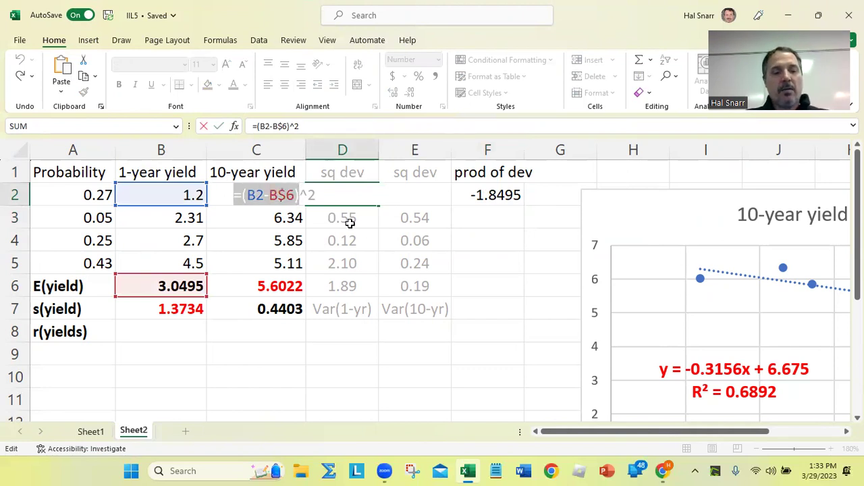
pyautogui.press('Return')
# Review the 1-year deviation formula in F2 and the cells it refers to
pyautogui.click(517, 196)
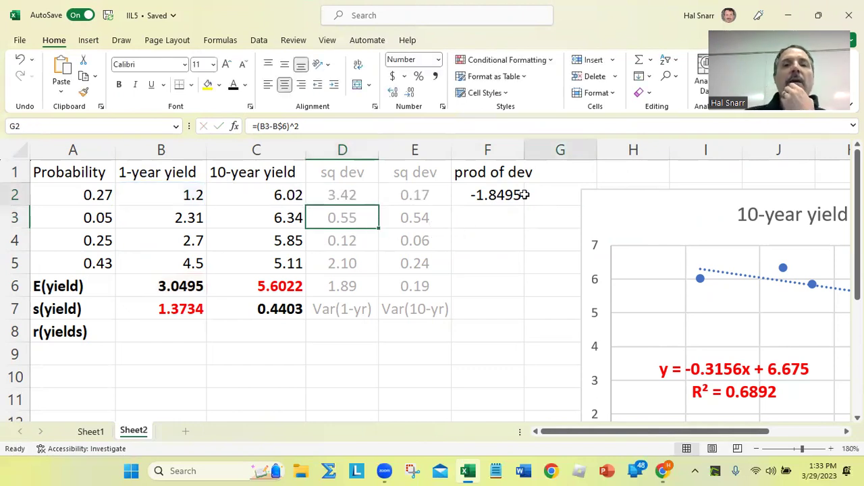
pyautogui.press('Home')
pyautogui.doubleClick(508, 194)
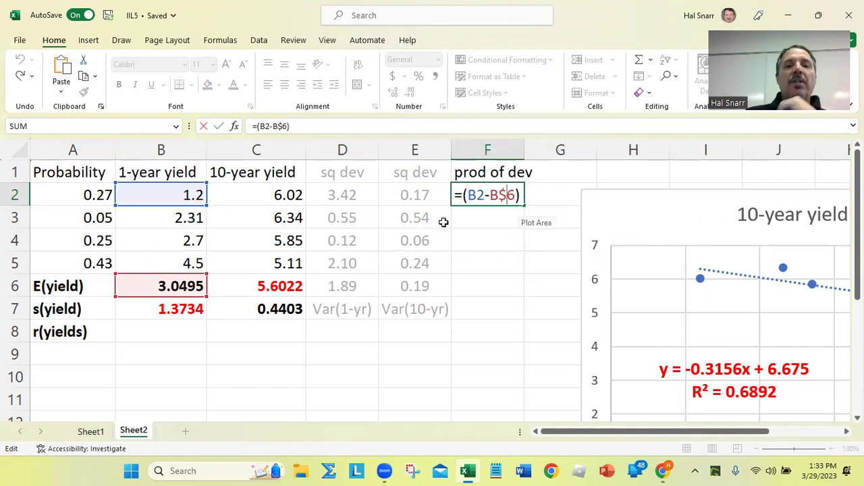
pyautogui.press('Return')
# Copy the deviation part (C2-C$6) from the formula in E2 and multiply it into F2, making =(B2-B$6)*(C2-C$6)
pyautogui.doubleClick(415, 195)
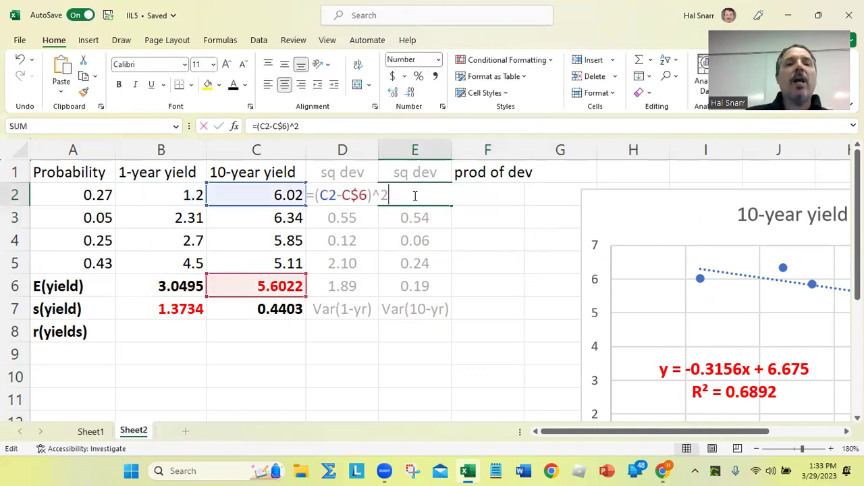
pyautogui.moveTo(315, 195); pyautogui.dragTo(388, 197)
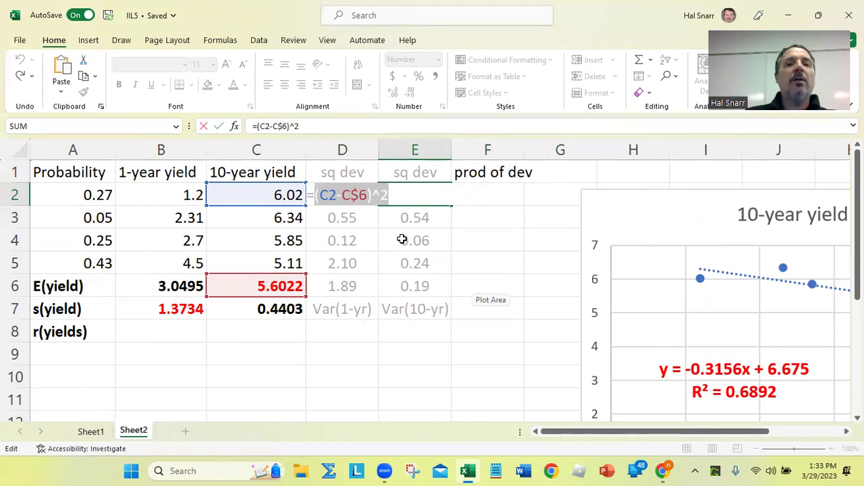
pyautogui.click(376, 195)
pyautogui.moveTo(376, 195); pyautogui.dragTo(315, 195)
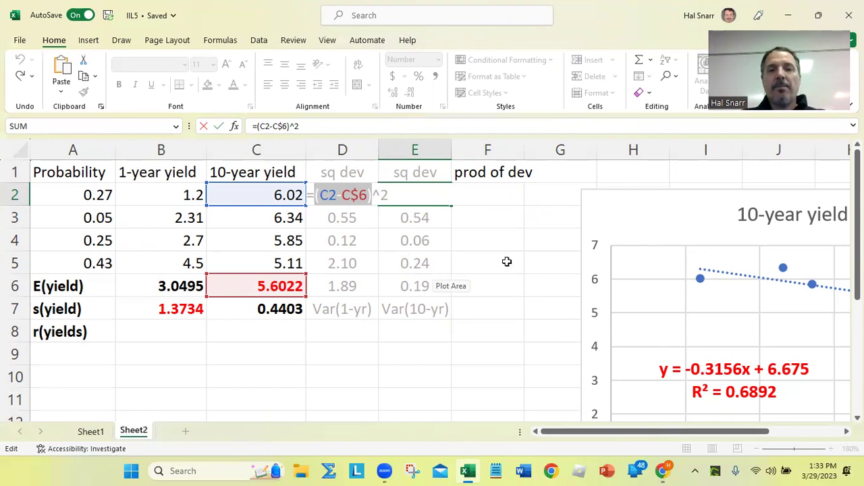
pyautogui.press('Return')
pyautogui.doubleClick(498, 195)
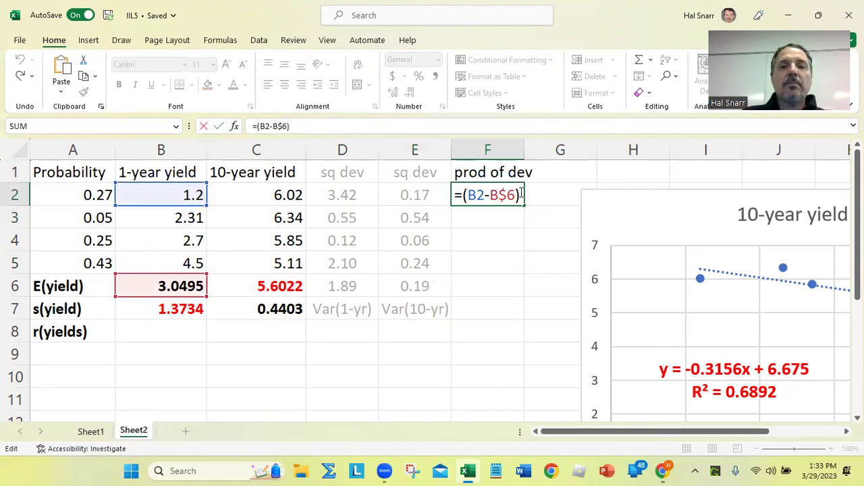
pyautogui.write('*')
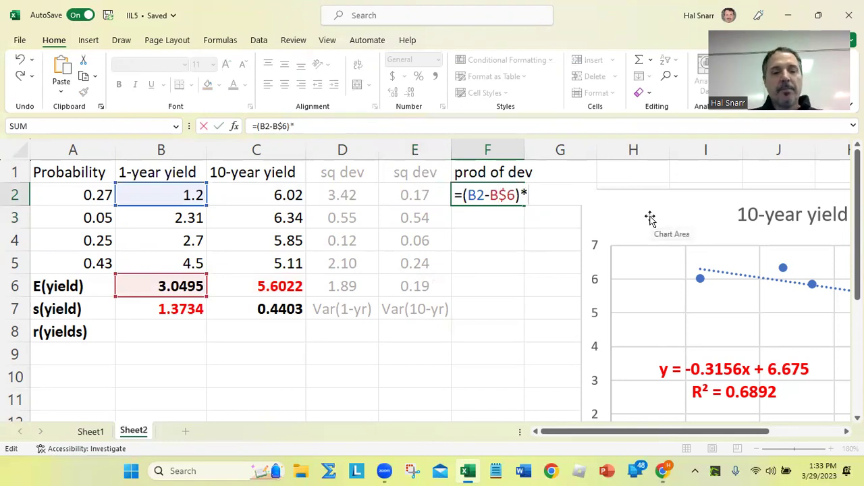
pyautogui.write('(C2-C$6)')
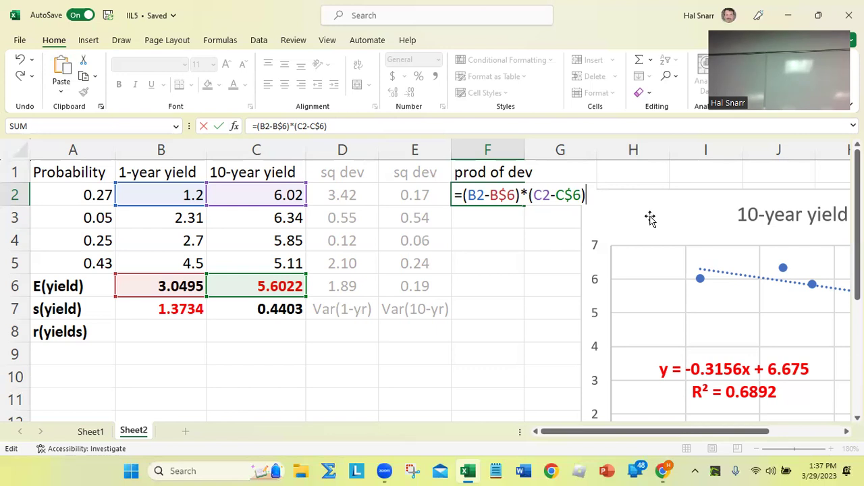
pyautogui.press('Return')
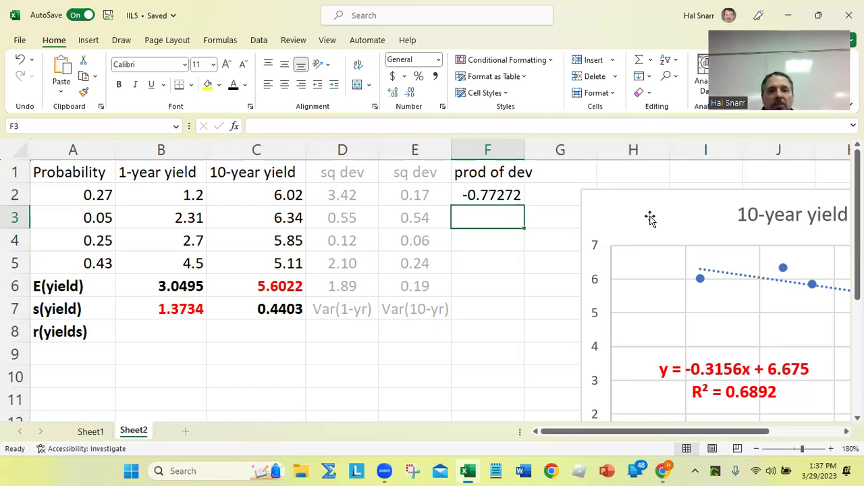
# Fill the product-of-deviations formula from F2 down through F5
pyautogui.click(498, 196)
pyautogui.moveTo(524, 205); pyautogui.dragTo(515, 270)
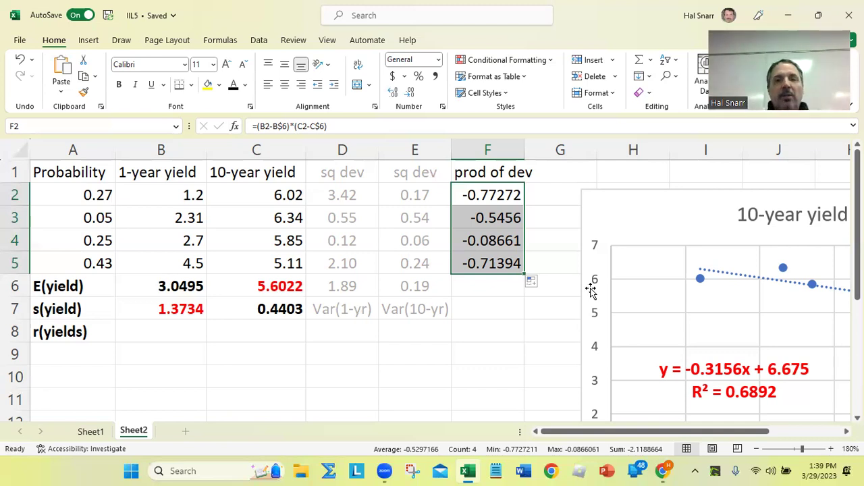
pyautogui.press('Down')
pyautogui.press('Down')
pyautogui.press('Down')
pyautogui.press('Down')
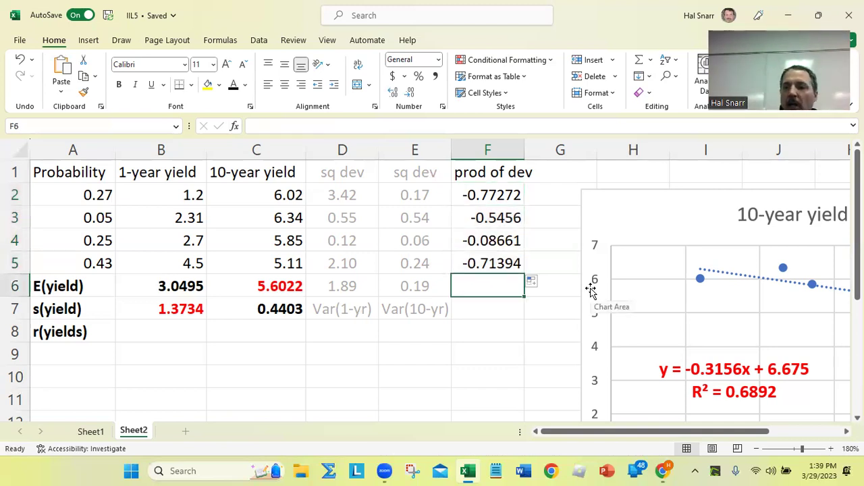
# Fill the SUMPRODUCT formula from E6 across into F6 and label the cell below it, F7, cov(yields)
pyautogui.click(427, 289)
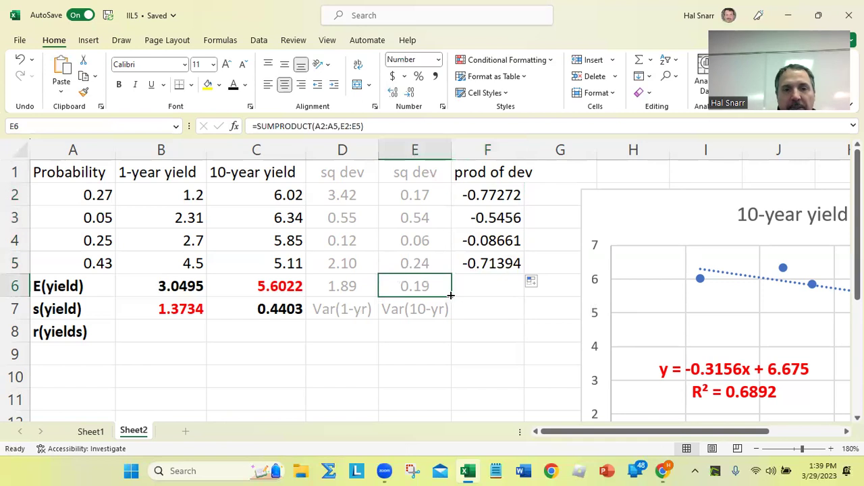
pyautogui.moveTo(451, 295); pyautogui.dragTo(505, 304)
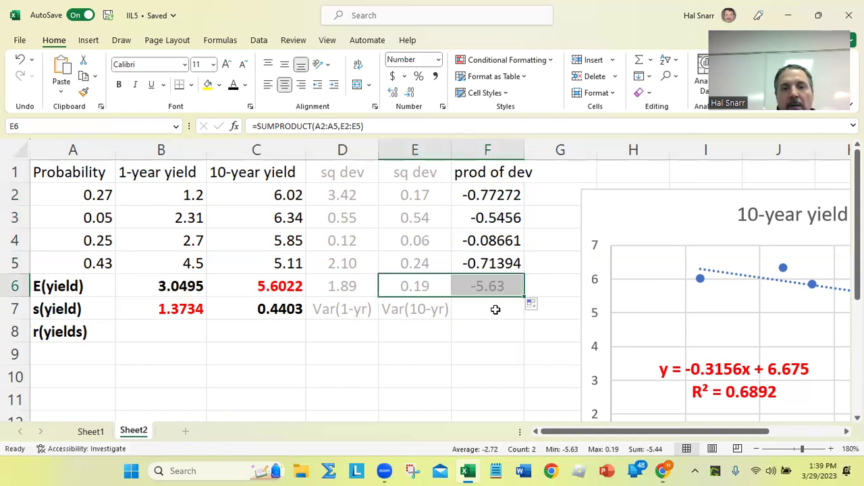
pyautogui.click(495, 310)
pyautogui.write('cov(')
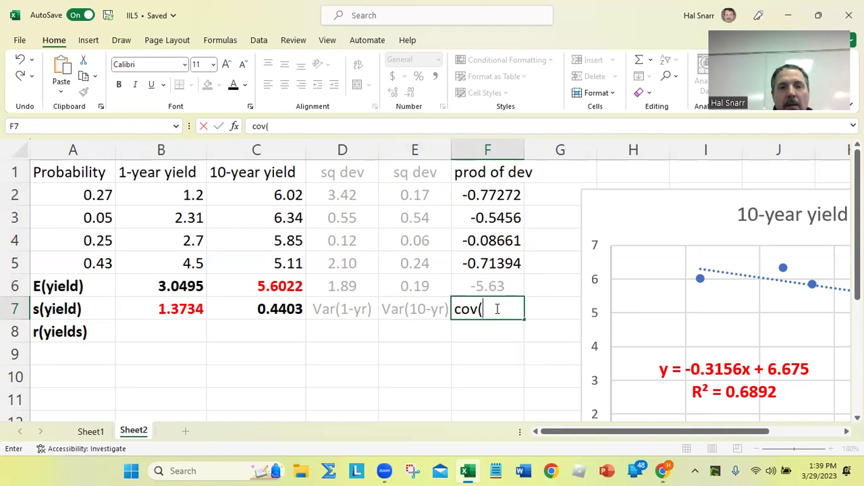
pyautogui.write('yields)')
pyautogui.press('Return')
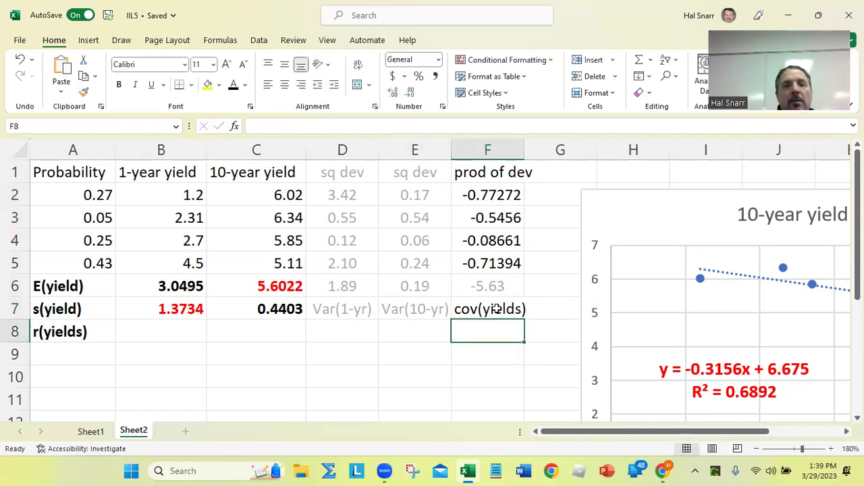
pyautogui.click(493, 308)
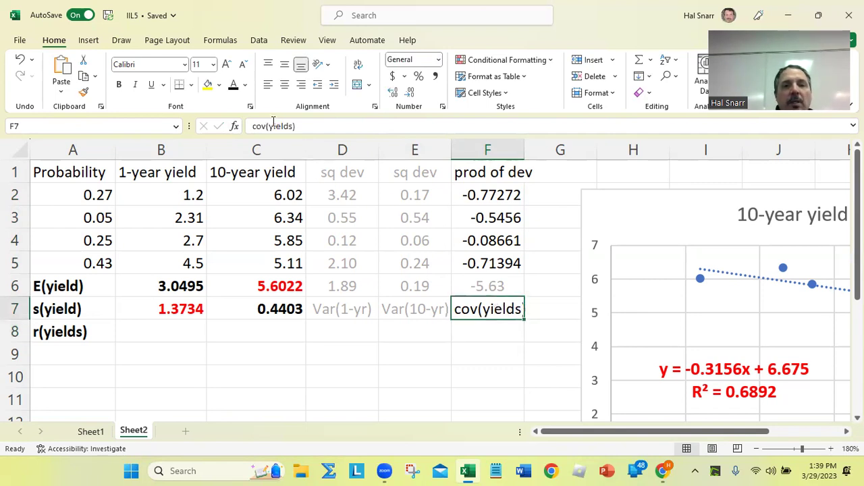
# Check the ranges used by the SUMPRODUCT formula in F6 and repeat the fill from E6 into F6
pyautogui.doubleClick(500, 284)
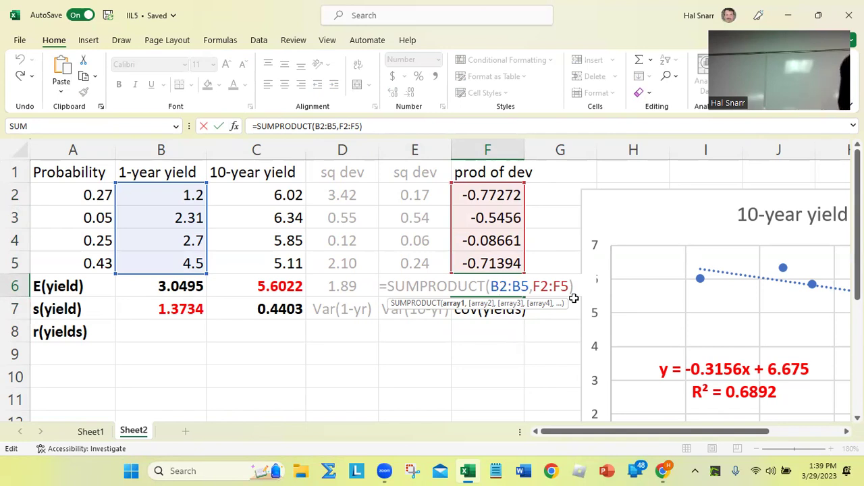
pyautogui.press('Return')
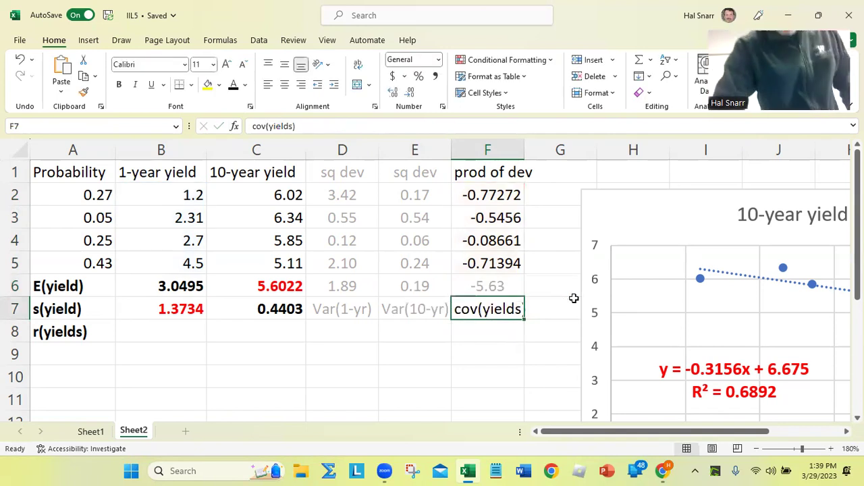
pyautogui.click(473, 291)
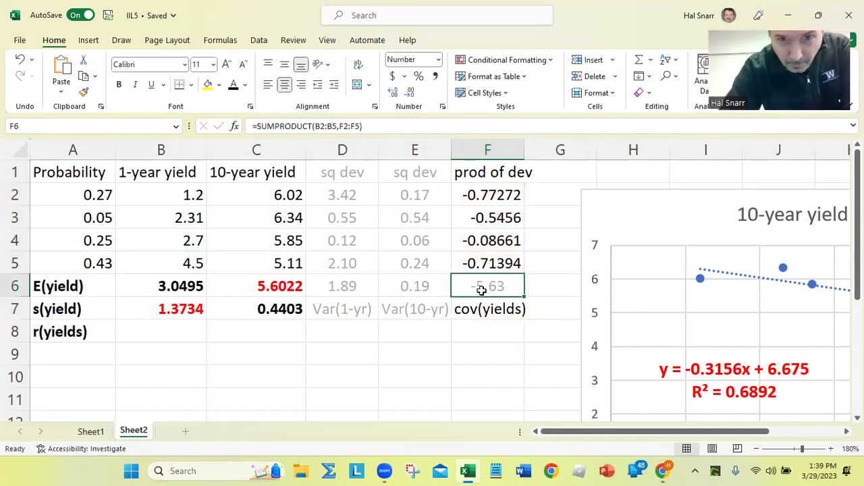
pyautogui.click(418, 291)
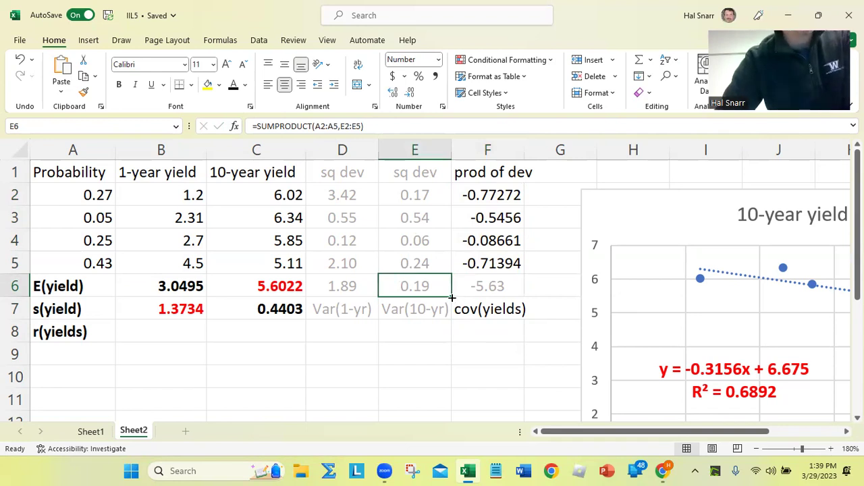
pyautogui.moveTo(451, 298); pyautogui.dragTo(529, 297)
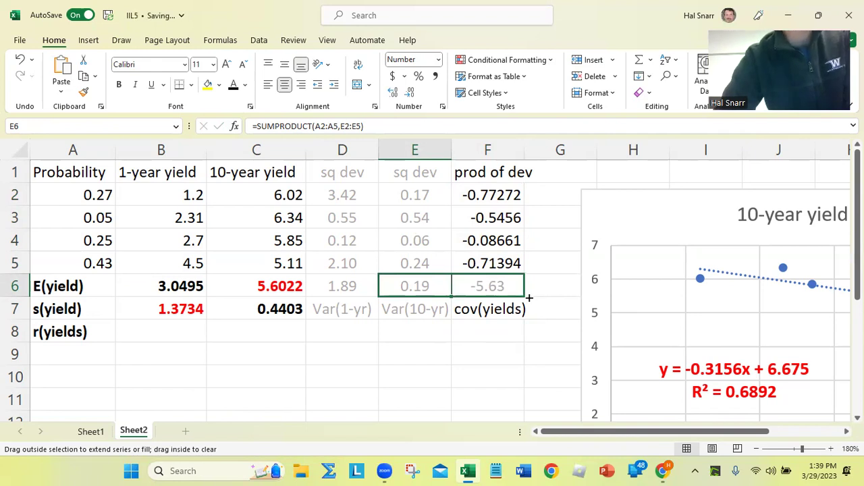
pyautogui.moveTo(529, 298); pyautogui.dragTo(529, 297)
pyautogui.click(493, 286)
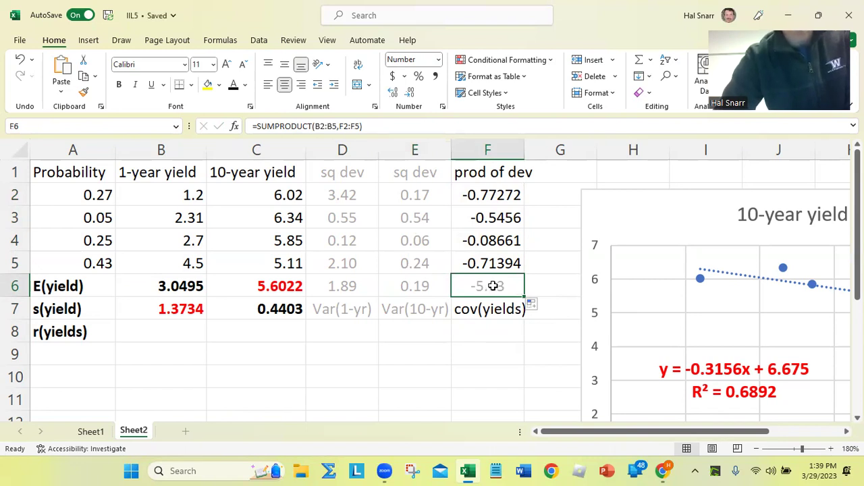
# Change the first range of F6's SUMPRODUCT formula to the probabilities A2:A5 and make the cell's font black
pyautogui.doubleClick(494, 285)
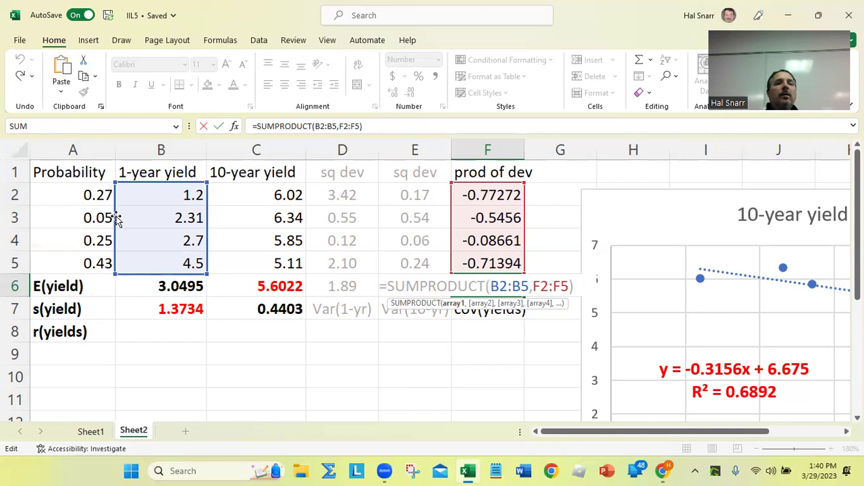
pyautogui.moveTo(116, 218); pyautogui.dragTo(89, 218)
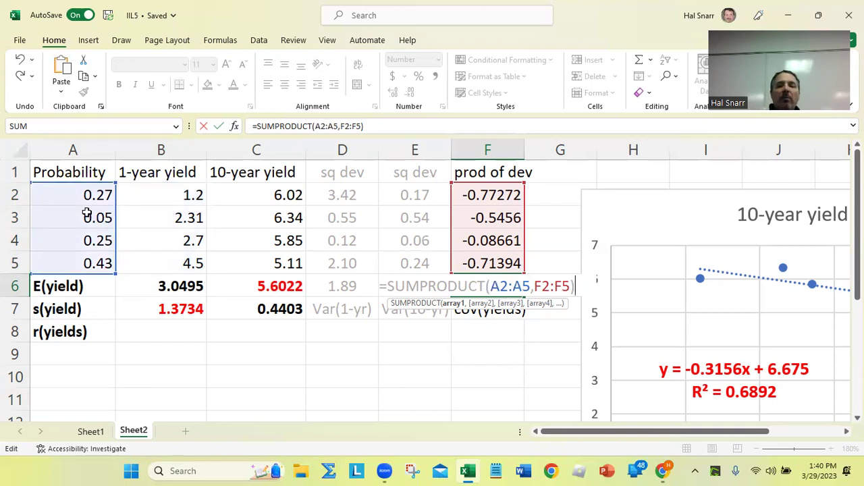
pyautogui.press('Return')
pyautogui.press('Up')
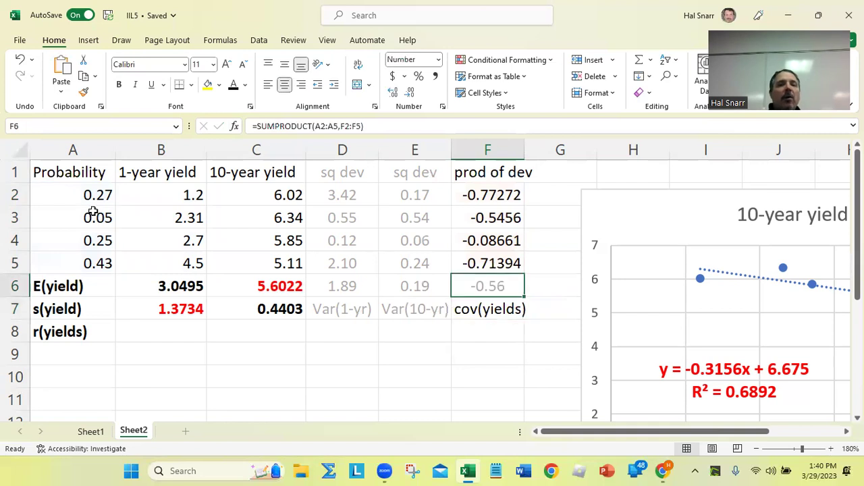
pyautogui.click(233, 85)
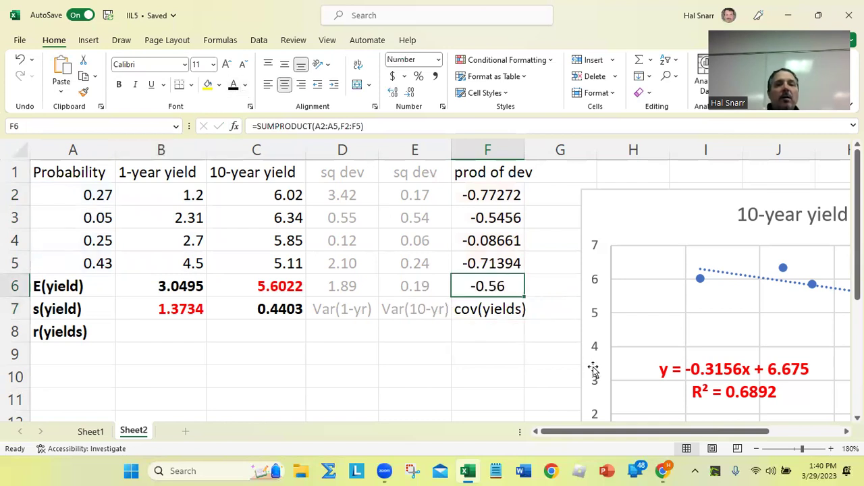
# Examine which ranges the covariance formula in F6 multiplies
pyautogui.doubleClick(501, 286)
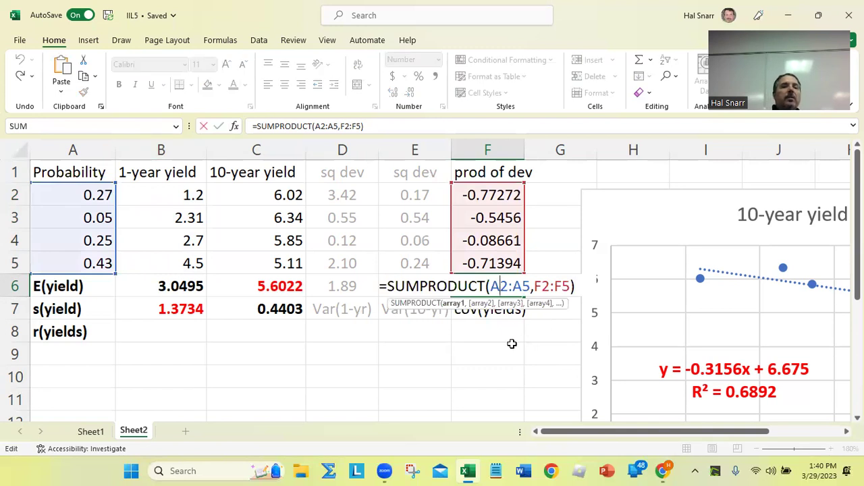
pyautogui.press('Return')
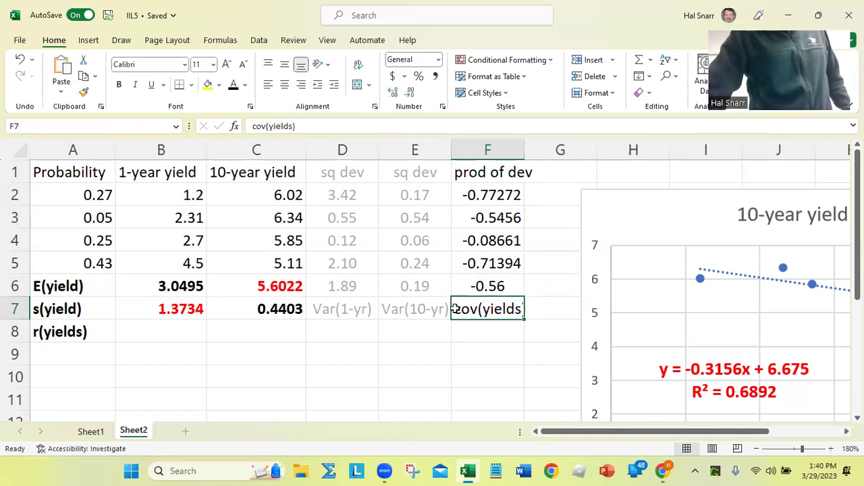
pyautogui.doubleClick(506, 286)
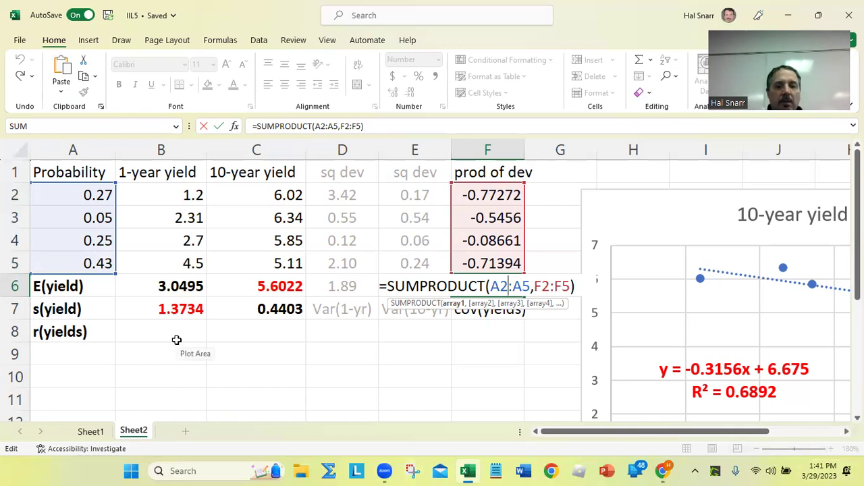
pyautogui.press('Return')
pyautogui.write('cov(yields)')
# Calculate the correlation of the yields in B8 with =F6/(B7*C7), dividing the covariance by the product of the standard deviations
pyautogui.click(164, 334)
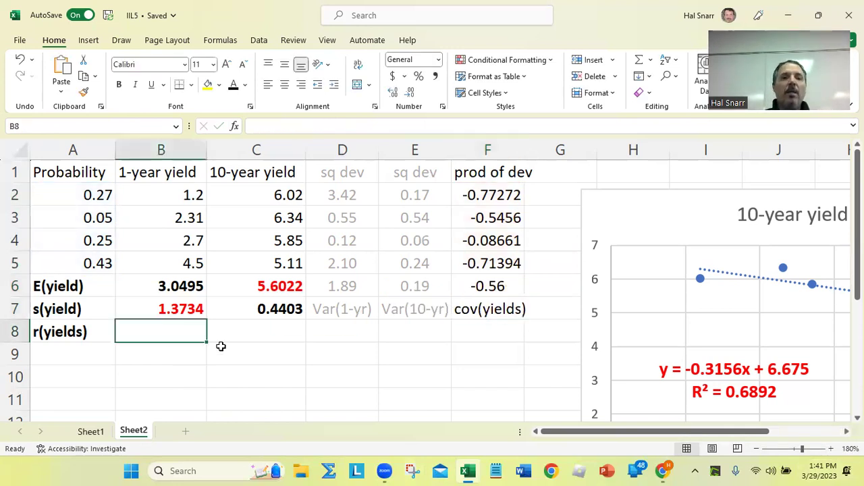
pyautogui.write('=')
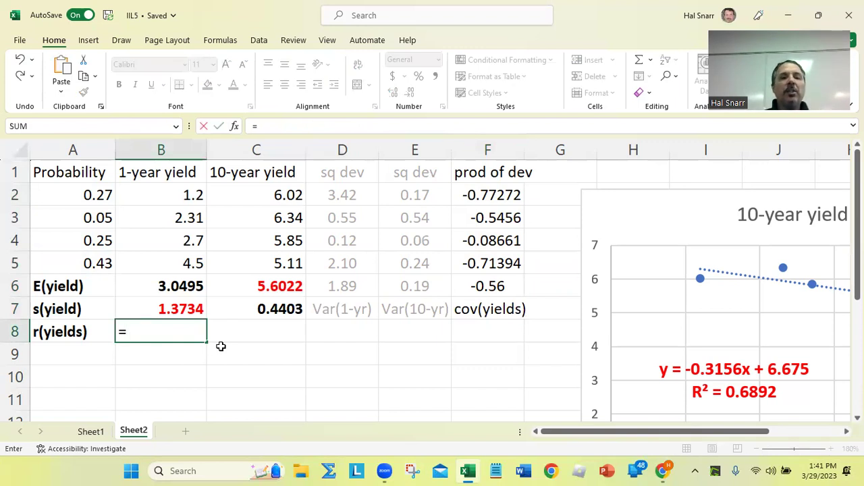
pyautogui.press('Up')
pyautogui.press('Up')
pyautogui.press('Right')
pyautogui.press('Right')
pyautogui.press('Right')
pyautogui.press('Right')
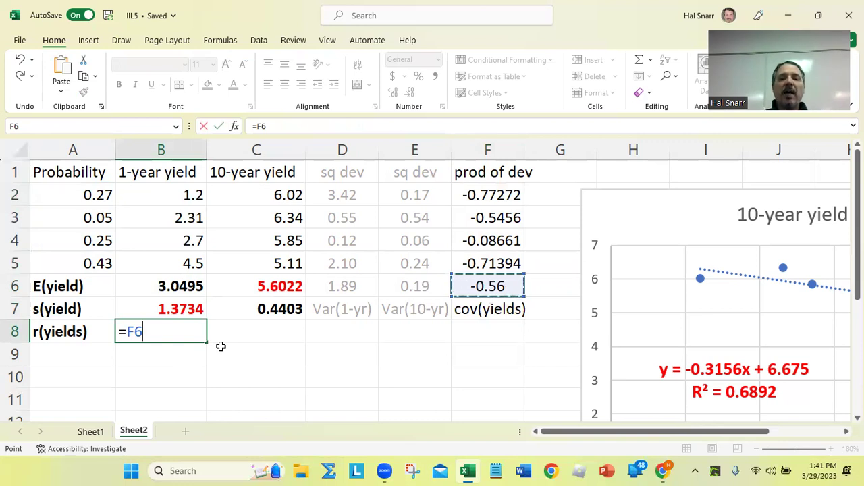
pyautogui.write('/(B7+')
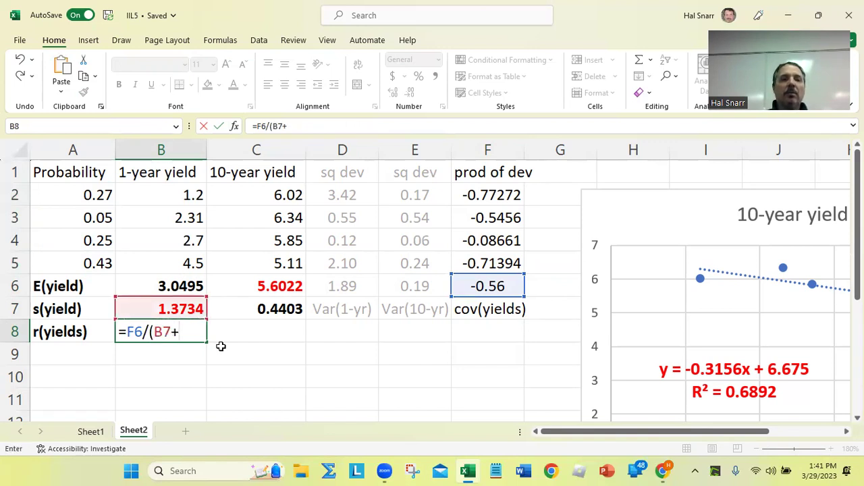
pyautogui.press('BackSpace')
pyautogui.write('*')
pyautogui.press('Up')
pyautogui.press('Right')
pyautogui.write(')')
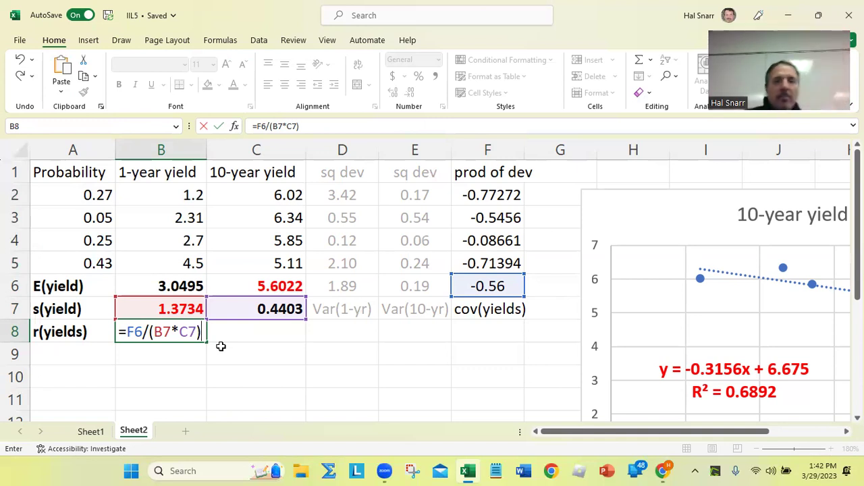
pyautogui.press('Return')
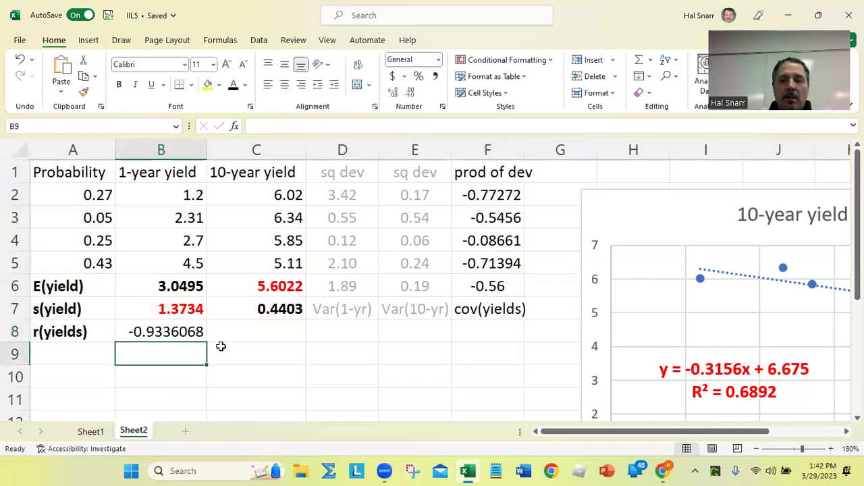
# Format the yield correlation in B8 to show four decimal places
pyautogui.press('Up')
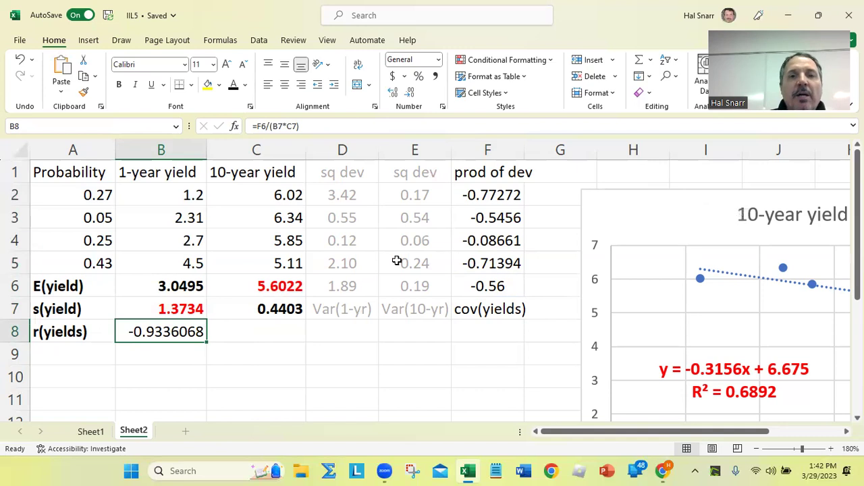
pyautogui.click(409, 91)
pyautogui.click(409, 92)
pyautogui.click(409, 92)
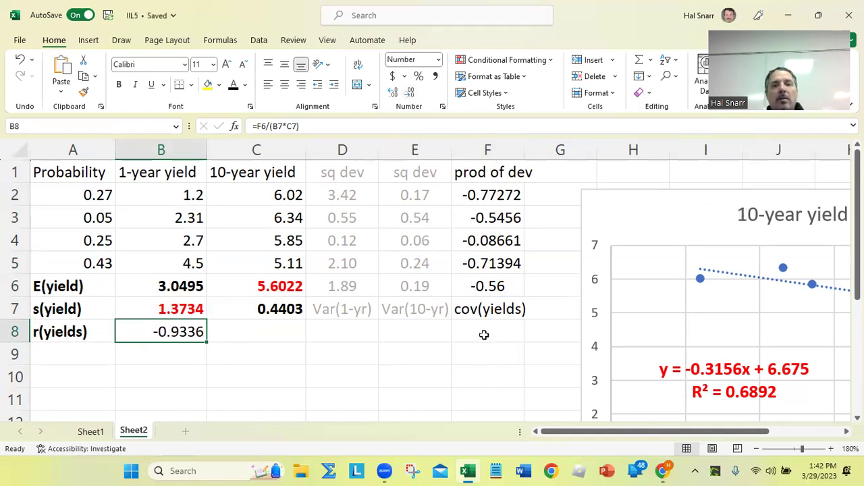
# Grey out the font of the deviation, variance and covariance columns in D1:F7
pyautogui.moveTo(488, 305); pyautogui.dragTo(495, 162)
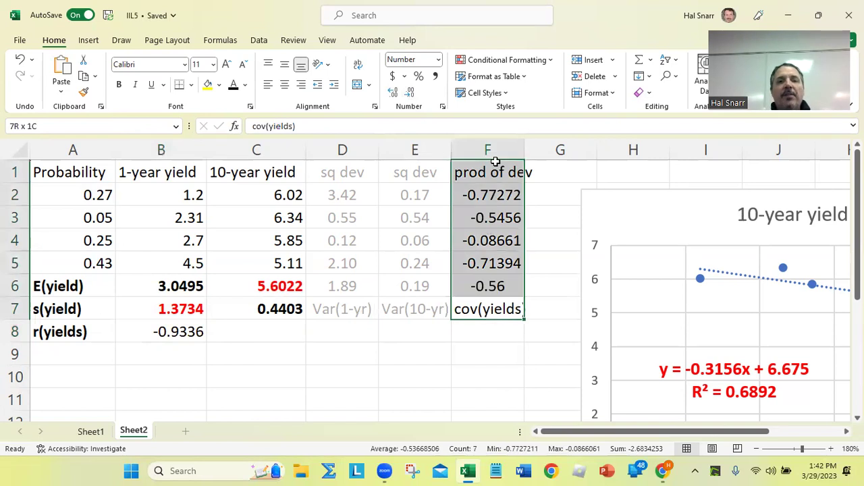
pyautogui.click(245, 84)
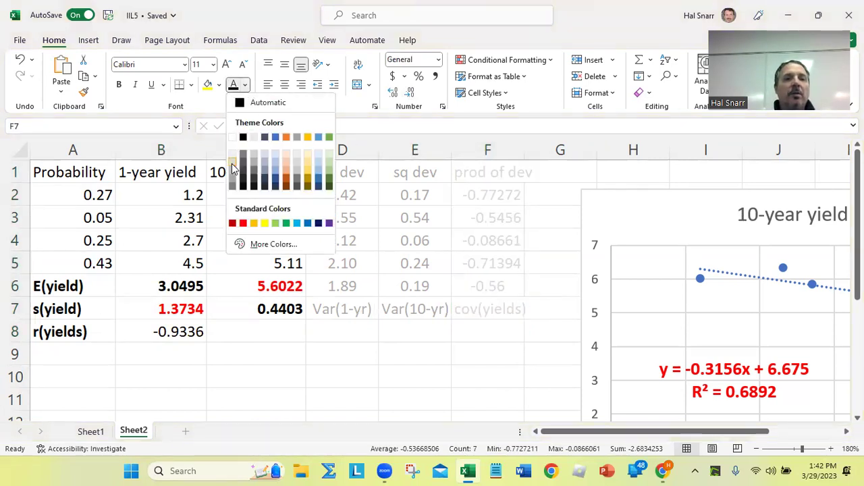
pyautogui.click(369, 180)
pyautogui.moveTo(370, 180); pyautogui.dragTo(487, 309)
pyautogui.click(244, 84)
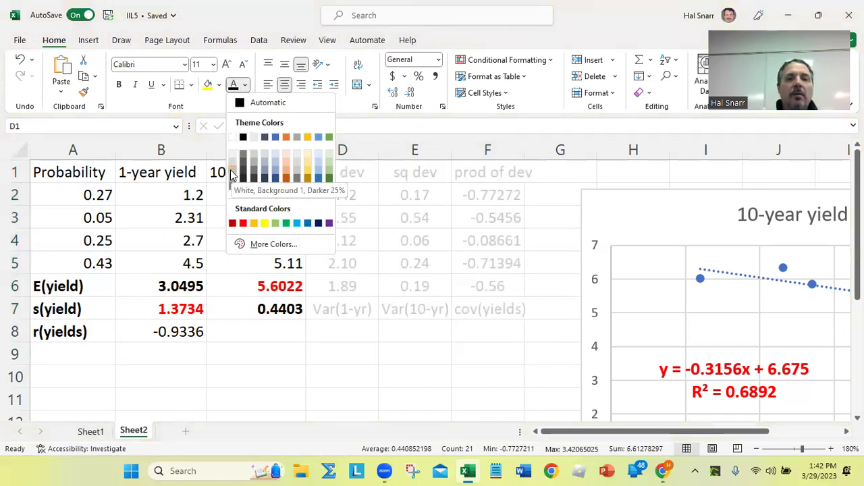
pyautogui.click(232, 180)
pyautogui.click(382, 400)
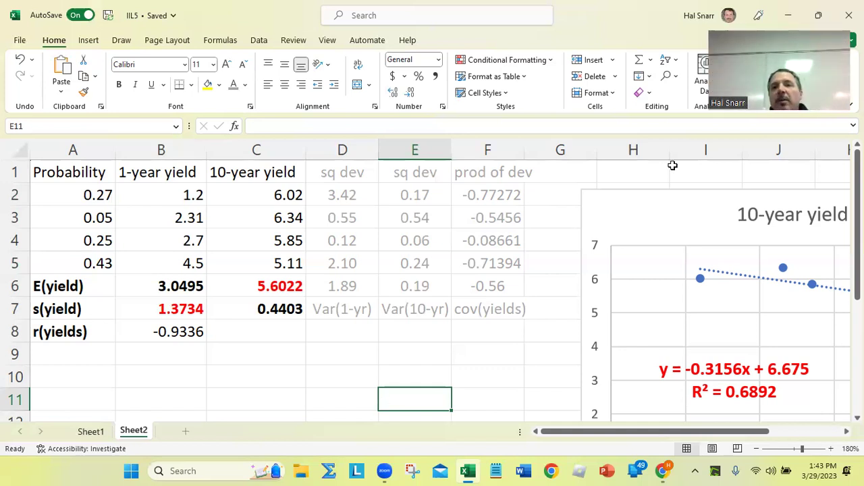
# Restore the Excel window from full screen and arrange it beside the MyOpenMath question page
pyautogui.moveTo(641, 15); pyautogui.dragTo(440, 63)
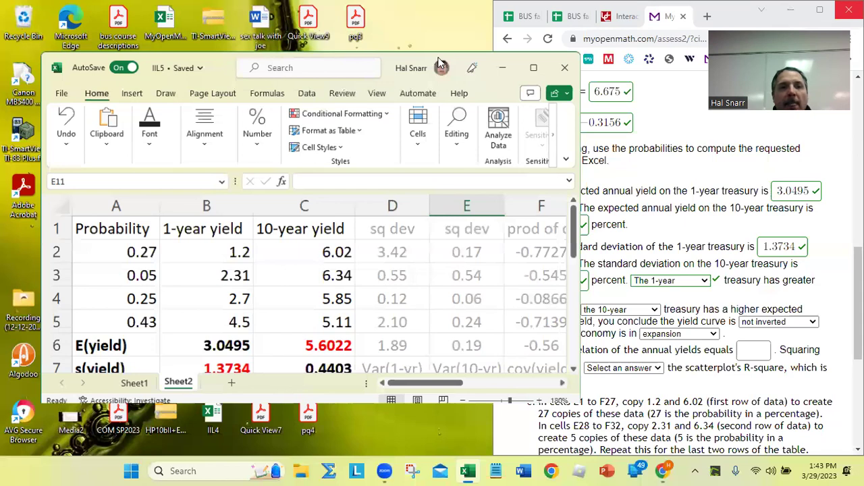
pyautogui.moveTo(218, 70); pyautogui.dragTo(182, 0)
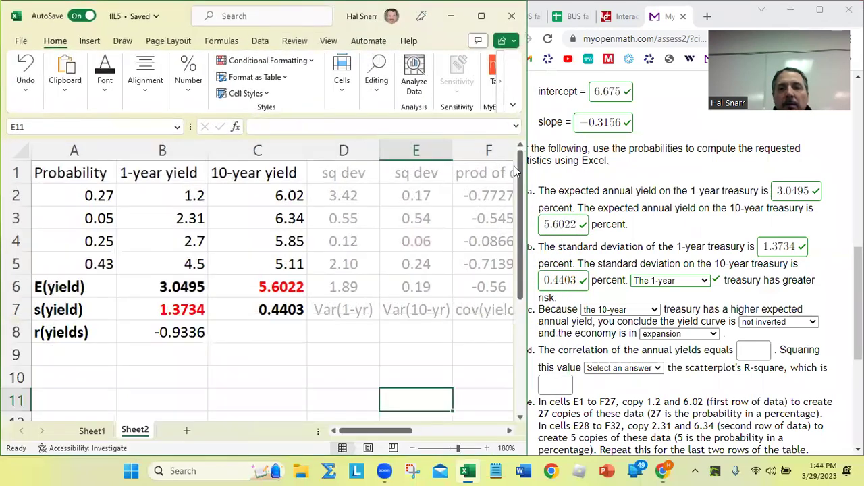
pyautogui.moveTo(527, 172); pyautogui.dragTo(492, 173)
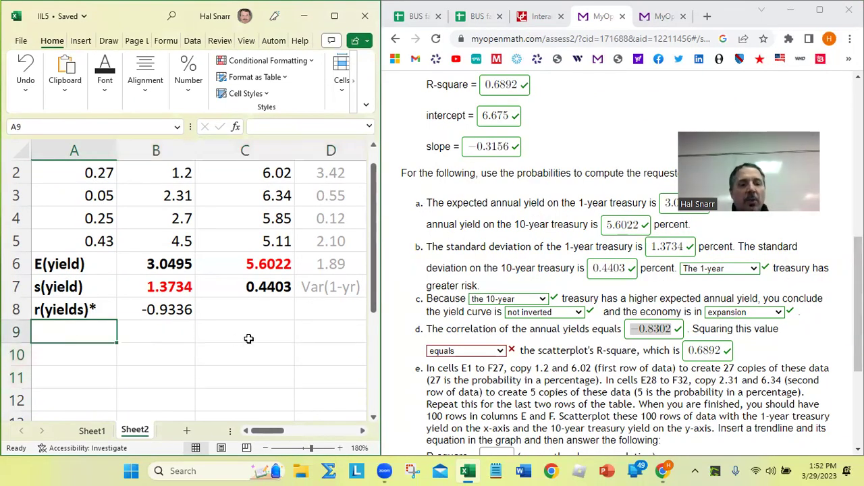
# Label A9 as R-sq and square the correlation in B9 with =B8^2
pyautogui.write('R')
pyautogui.write('2')
pyautogui.press('BackSpace')
pyautogui.write('-sq')
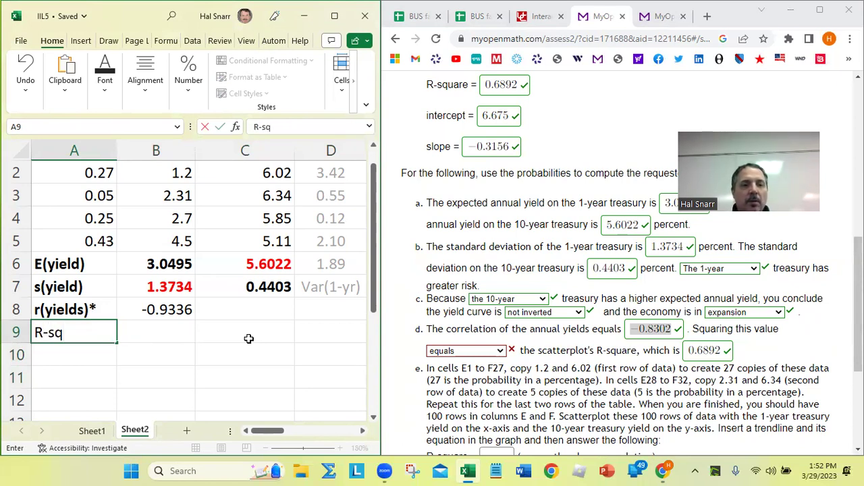
pyautogui.press('Tab')
pyautogui.write('=')
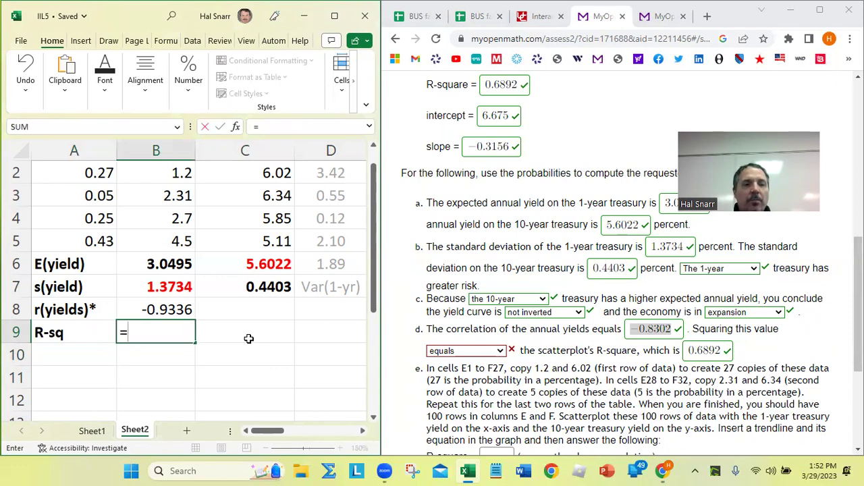
pyautogui.press('Up')
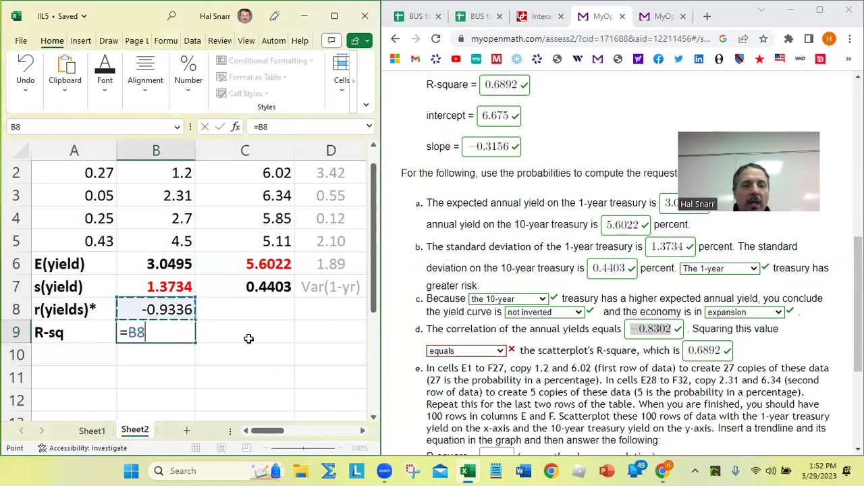
pyautogui.write('^2')
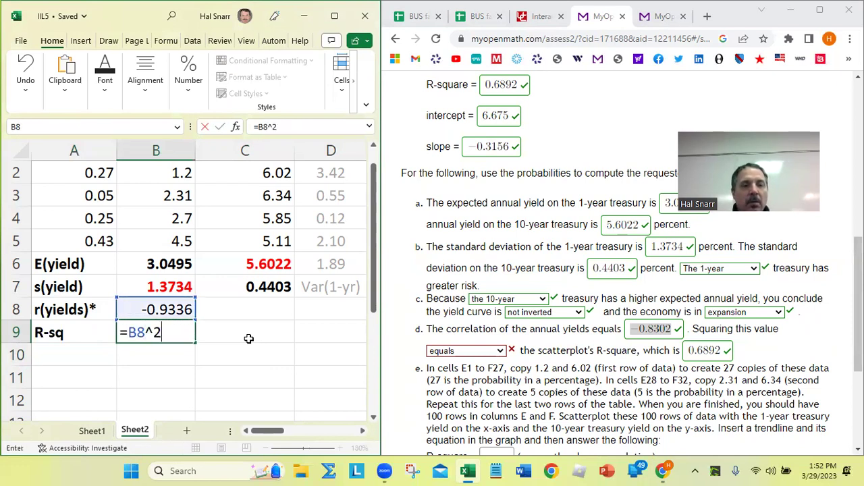
pyautogui.press('Return')
pyautogui.press('Up')
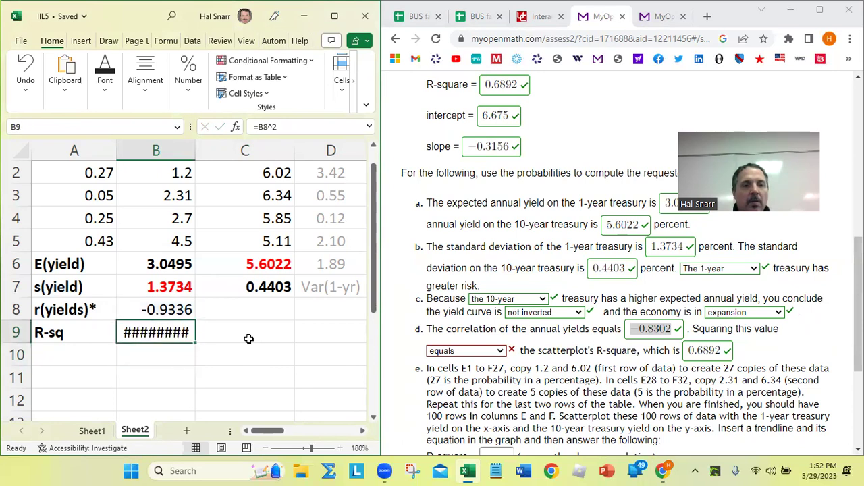
# Reduce the displayed decimals of the R-sq value in B9 to four places
pyautogui.click(187, 74)
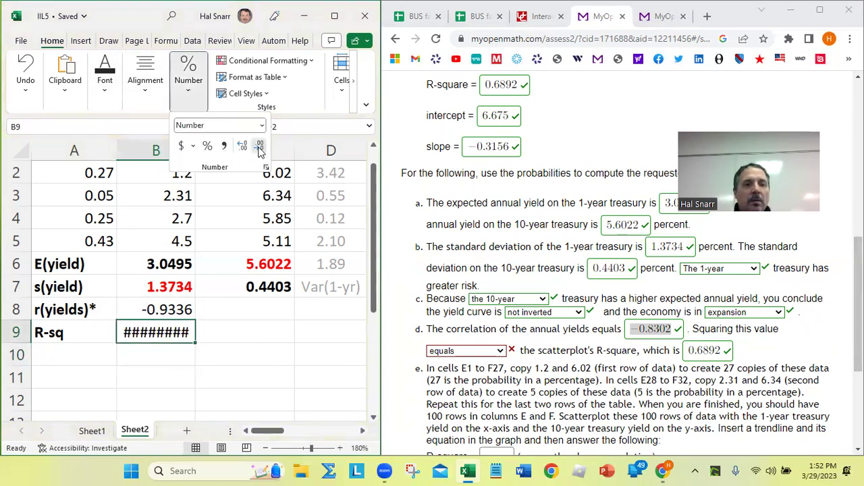
pyautogui.click(260, 148)
pyautogui.click(166, 329)
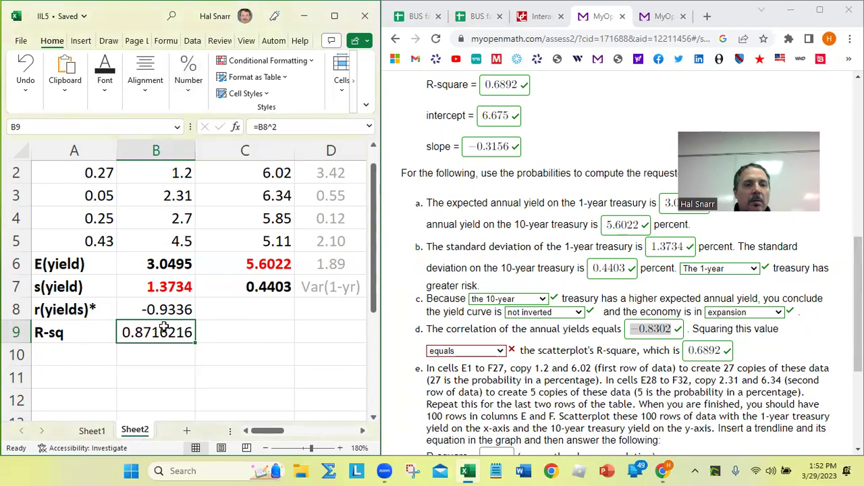
pyautogui.click(190, 93)
pyautogui.click(260, 147)
pyautogui.click(260, 148)
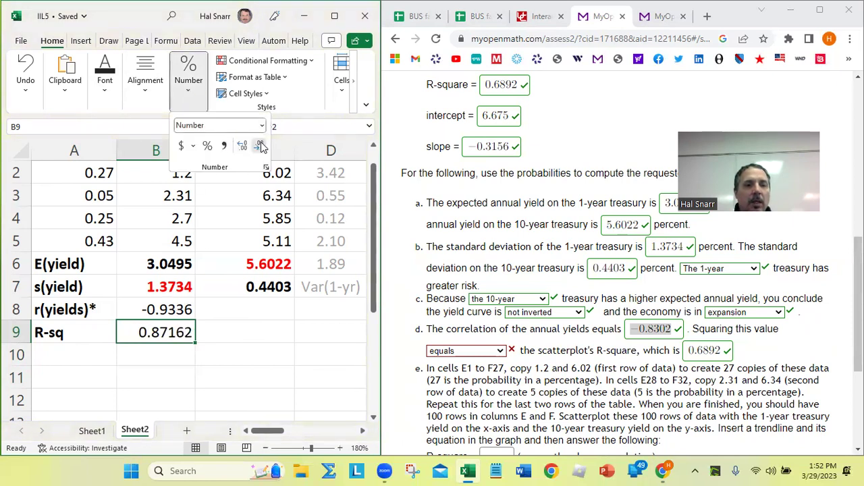
pyautogui.click(260, 147)
# Copy the correlation from B8 and replace the part d correlation answer in MyOpenMath with -0.9336
pyautogui.click(170, 309)
pyautogui.click(170, 310)
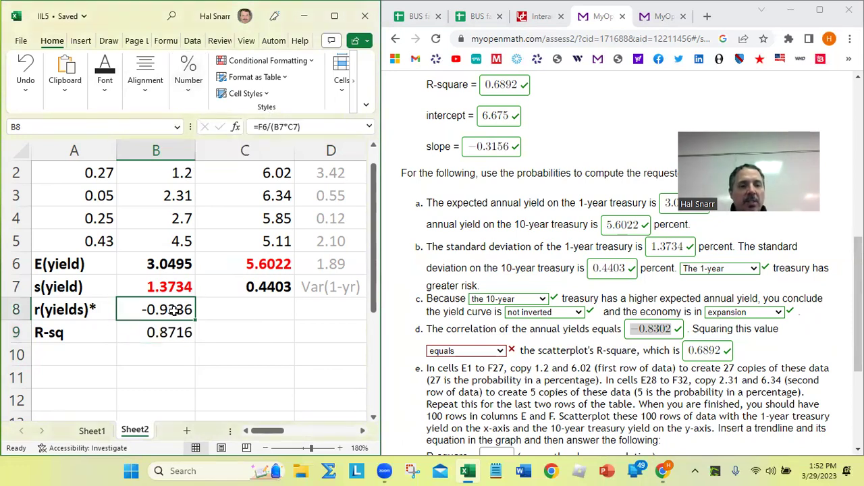
pyautogui.hotkey('ctrl', 'c')
pyautogui.click(654, 330)
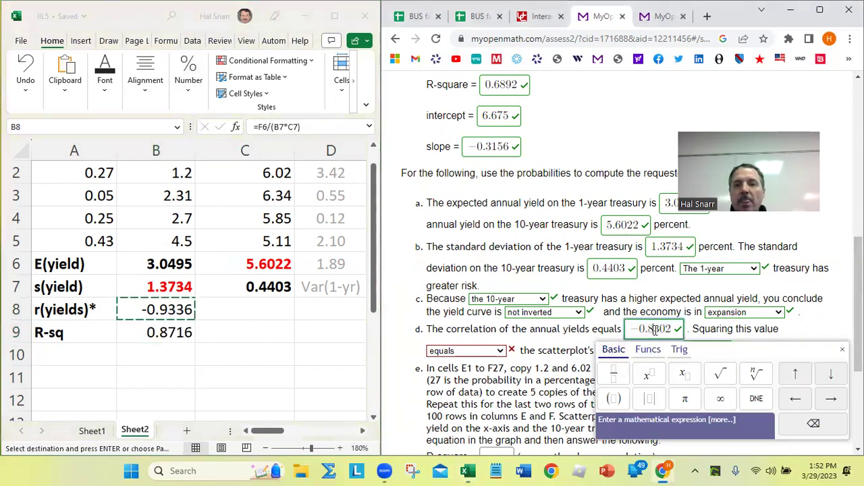
pyautogui.moveTo(672, 328); pyautogui.dragTo(579, 329)
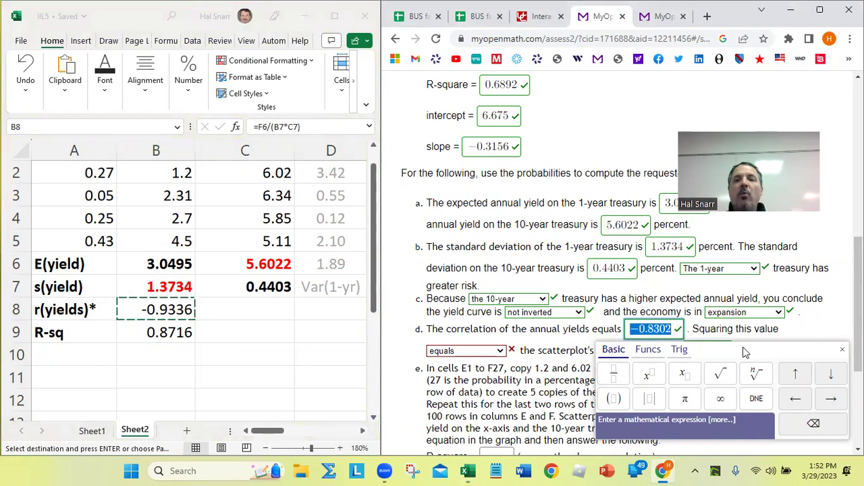
pyautogui.hotkey('ctrl', 'v')
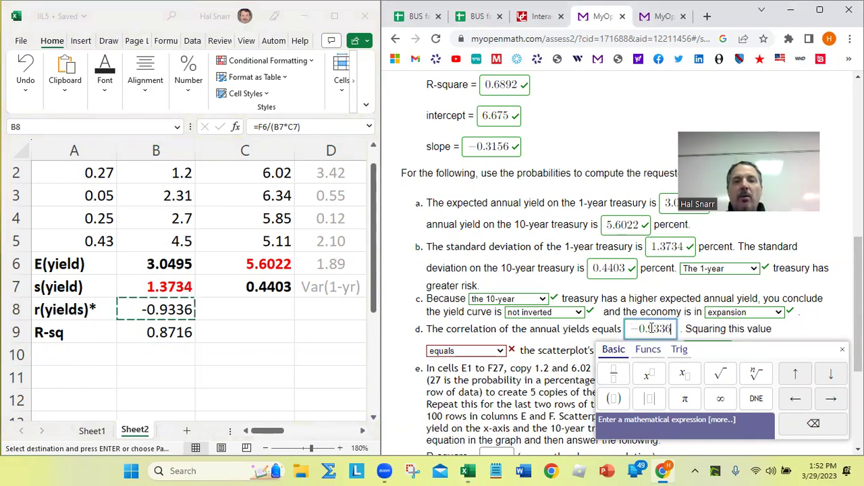
# Set the part d comparison with the scatterplot's R-square to "is not equal to" and submit the answers
pyautogui.click(472, 352)
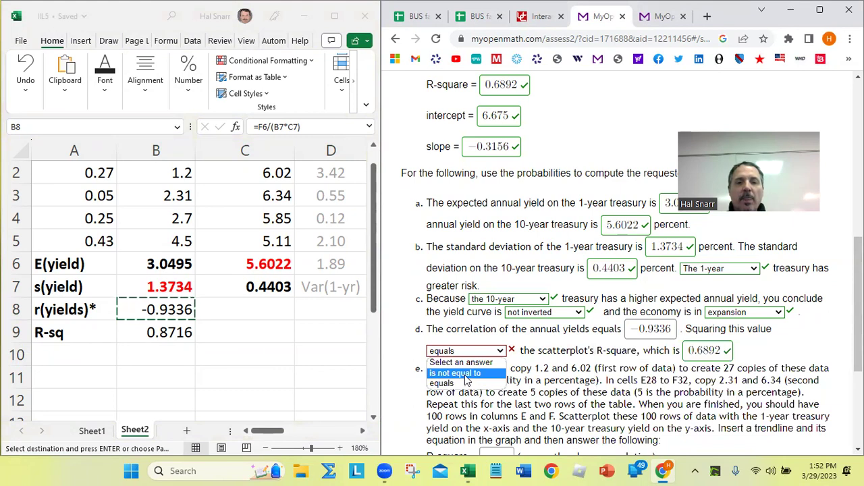
pyautogui.click(466, 374)
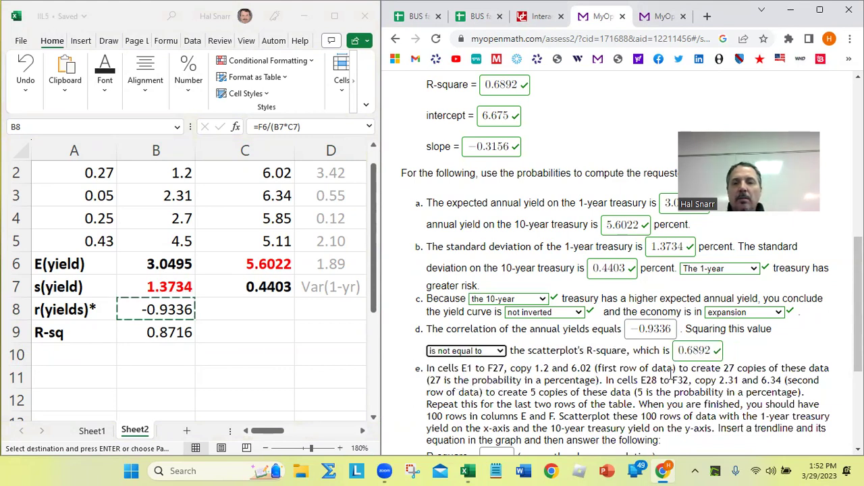
pyautogui.click(681, 350)
pyautogui.scroll(4, 685, 344)
pyautogui.scroll(-5, 678, 338)
pyautogui.scroll(-2, 679, 338)
pyautogui.scroll(3, 678, 338)
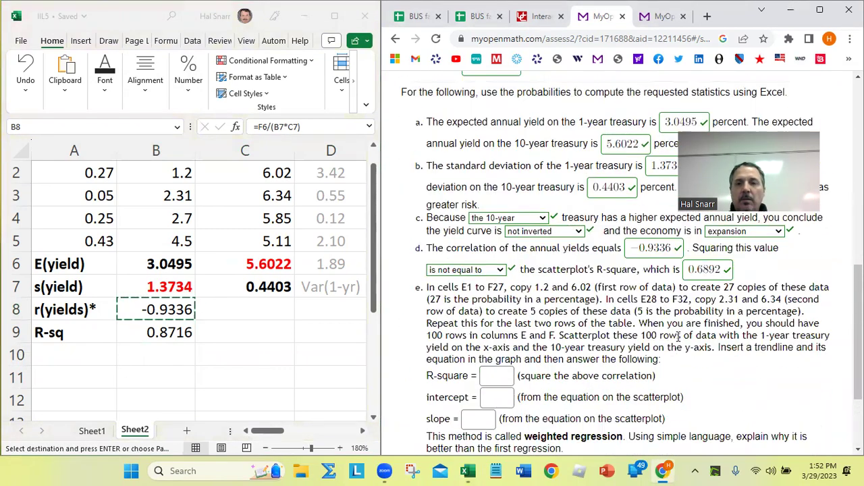
pyautogui.scroll(2, 678, 337)
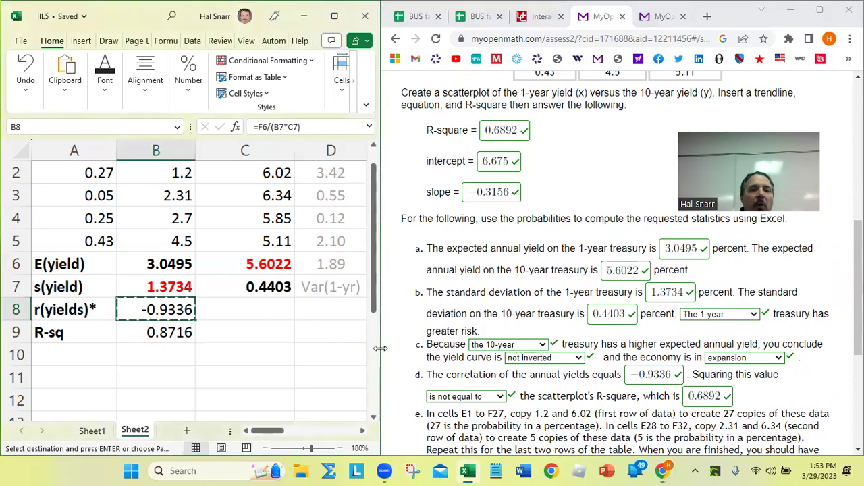
# Widen the Excel window and compare the R-square on the scatterplot with the squared correlation in B9
pyautogui.moveTo(381, 348); pyautogui.dragTo(530, 132)
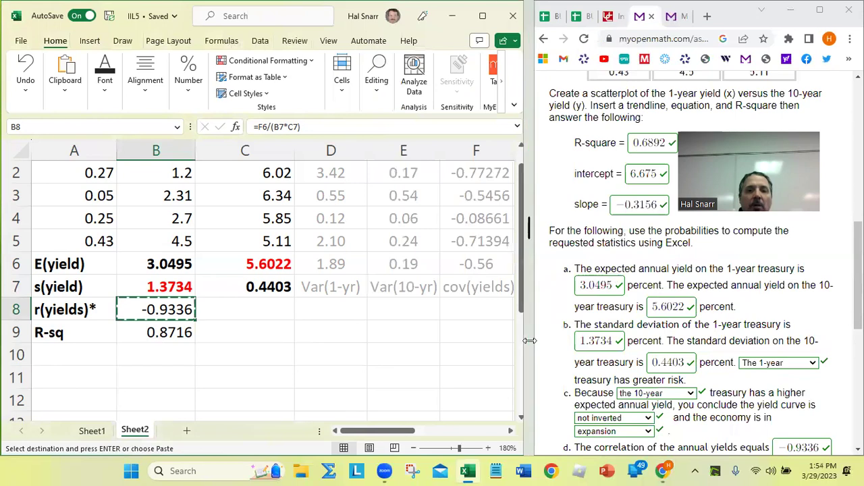
pyautogui.moveTo(529, 331); pyautogui.dragTo(529, 341)
pyautogui.click(397, 289)
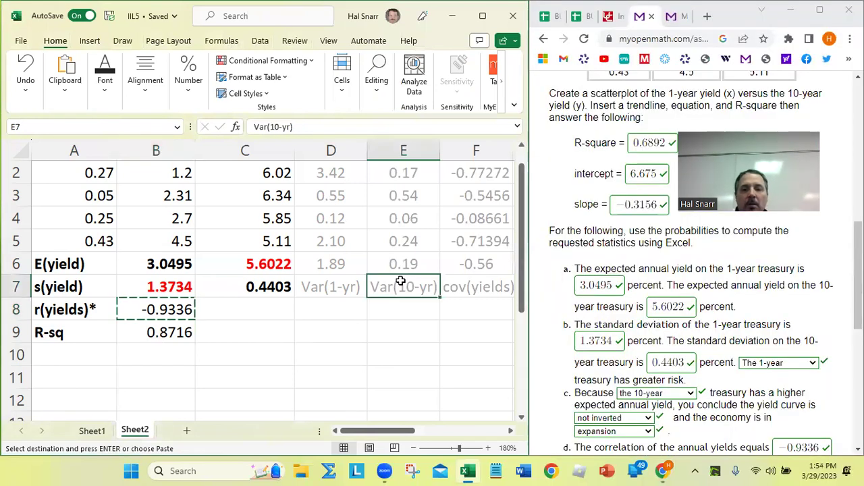
pyautogui.press('Right')
pyautogui.press('Right')
pyautogui.press('Right')
pyautogui.press('Right')
pyautogui.press('Right')
pyautogui.press('Right')
pyautogui.press('Right')
pyautogui.press('Right')
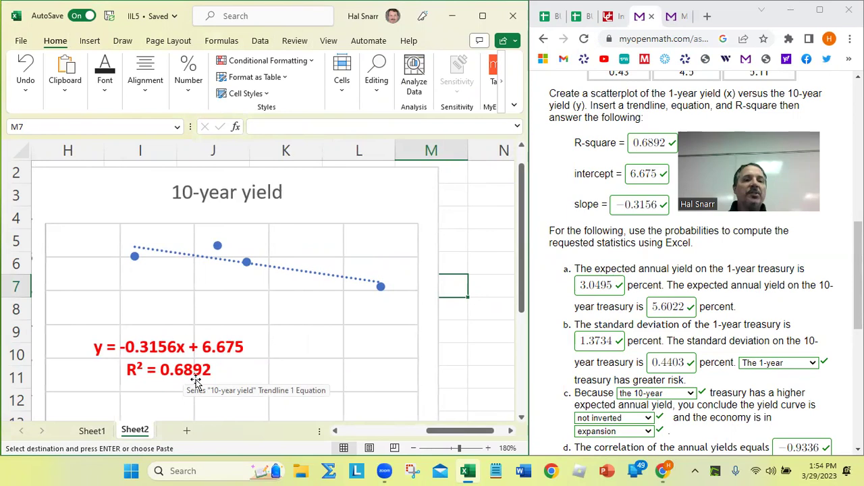
pyautogui.press('Down')
pyautogui.press('Down')
pyautogui.press('Down')
pyautogui.press('Down')
pyautogui.press('Down')
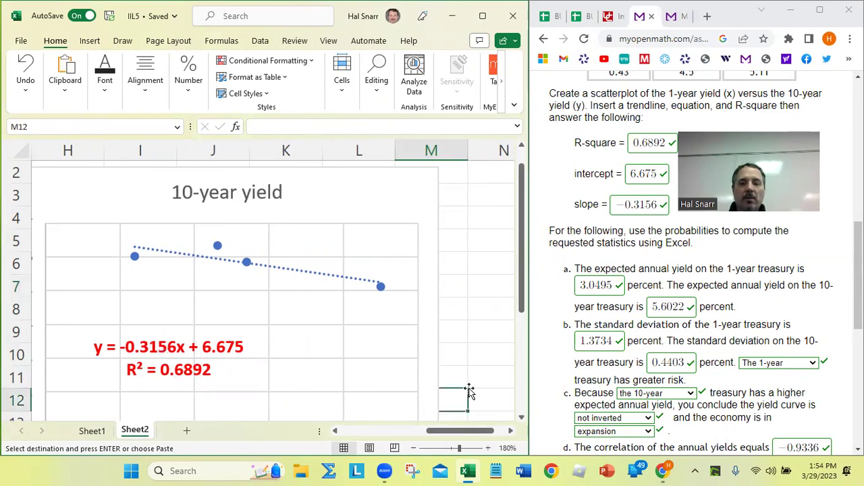
pyautogui.press('Left')
pyautogui.press('Left')
pyautogui.press('Left')
pyautogui.press('Left')
pyautogui.press('Home')
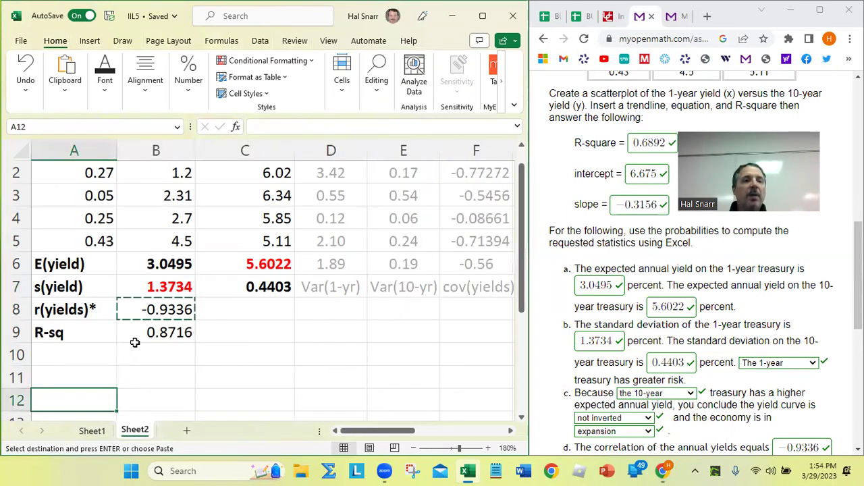
pyautogui.click(160, 335)
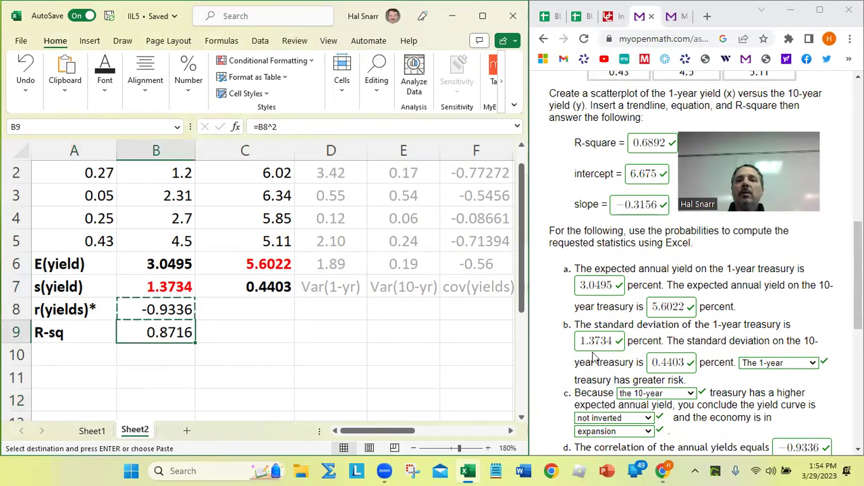
# Copy the probability and yield table A1:C5 from Sheet2 and paste it at A1 of Sheet3
pyautogui.scroll(-4, 756, 340)
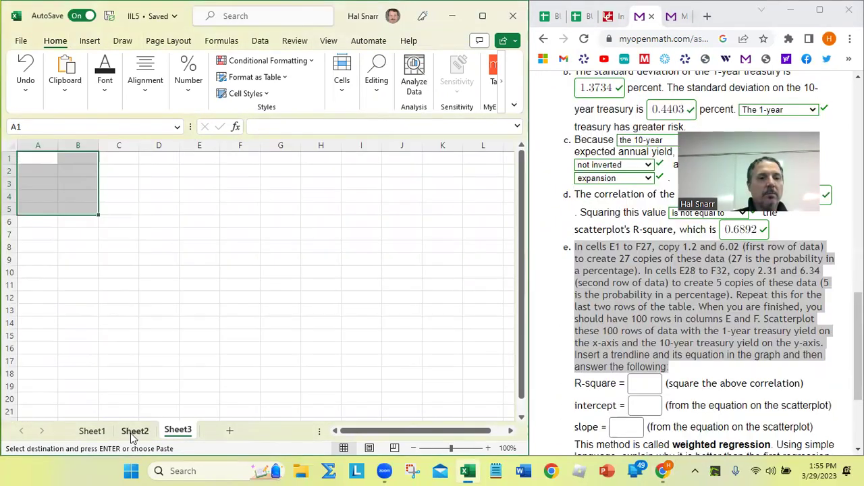
pyautogui.click(134, 432)
pyautogui.moveTo(67, 173); pyautogui.dragTo(241, 266)
pyautogui.hotkey('ctrl', 'c')
pyautogui.click(177, 431)
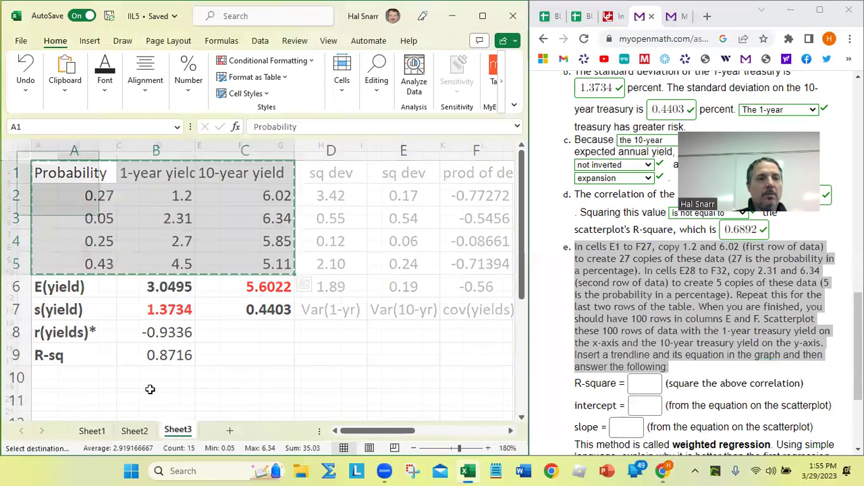
pyautogui.click(41, 162)
pyautogui.hotkey('ctrl', 'v')
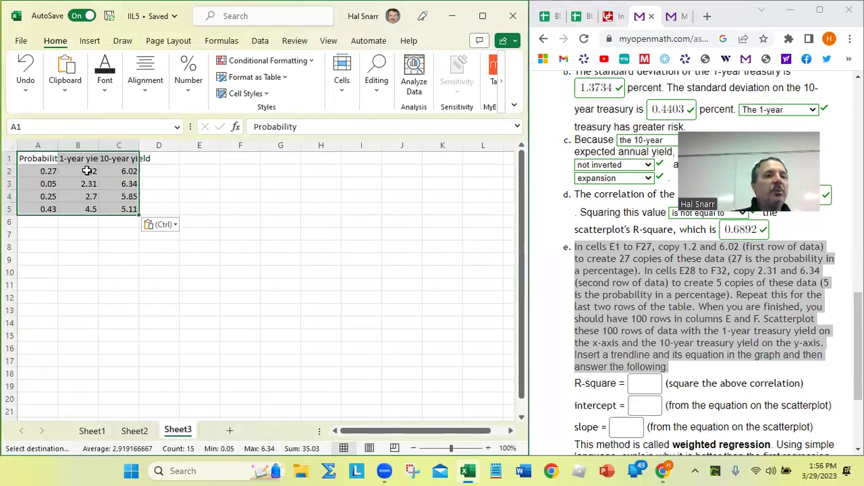
# Copy the first yield pair B2:C2 and paste it into each row of F2:G28, making 27 copies
pyautogui.moveTo(87, 170); pyautogui.dragTo(122, 171)
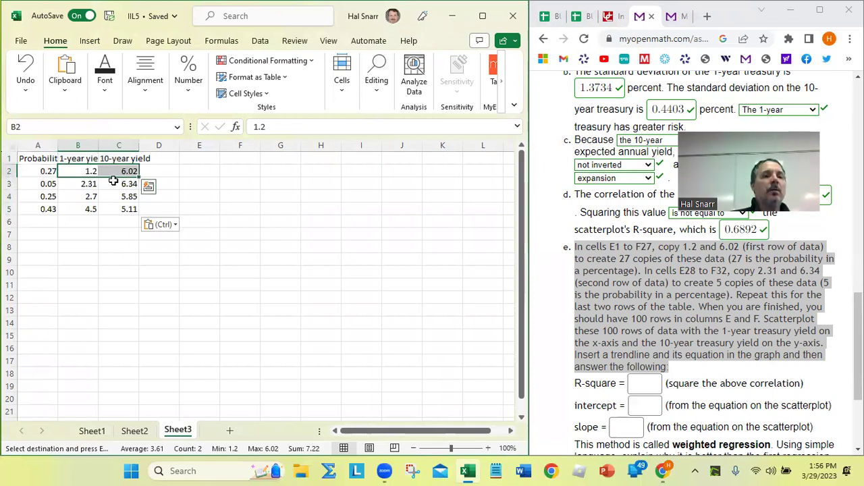
pyautogui.hotkey('ctrl', 'c')
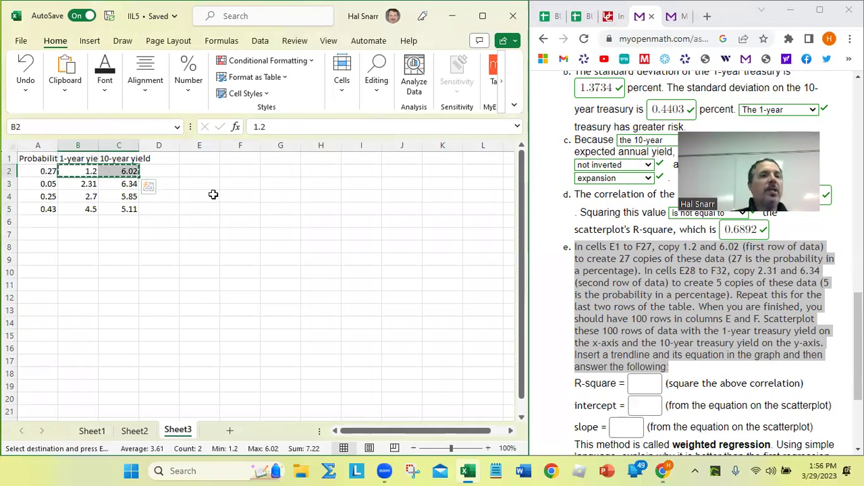
pyautogui.click(237, 171)
pyautogui.hotkey('ctrl', 'v')
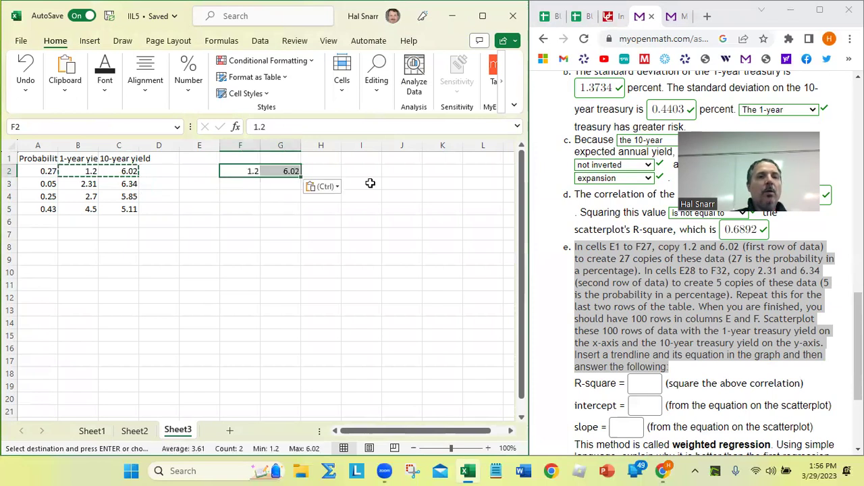
pyautogui.click(254, 185)
pyautogui.hotkey('ctrl', 'v')
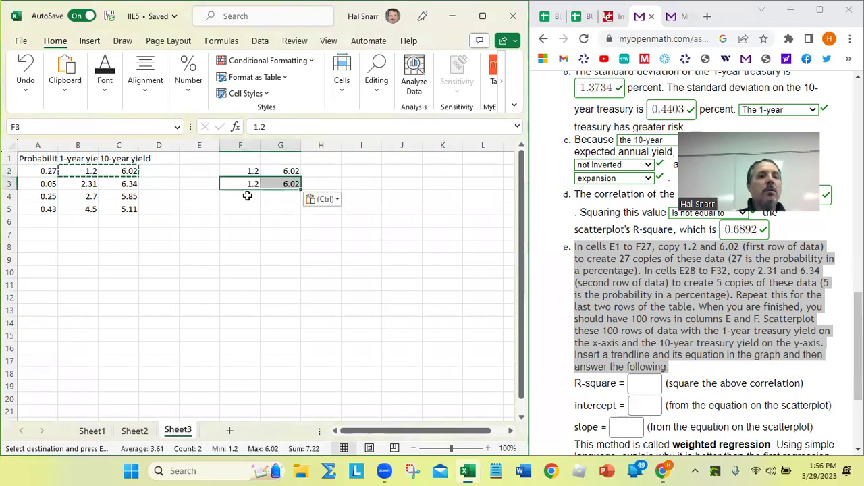
pyautogui.click(255, 200)
pyautogui.hotkey('ctrl', 'v')
pyautogui.click(244, 209)
pyautogui.hotkey('ctrl', 'v')
pyautogui.click(240, 221)
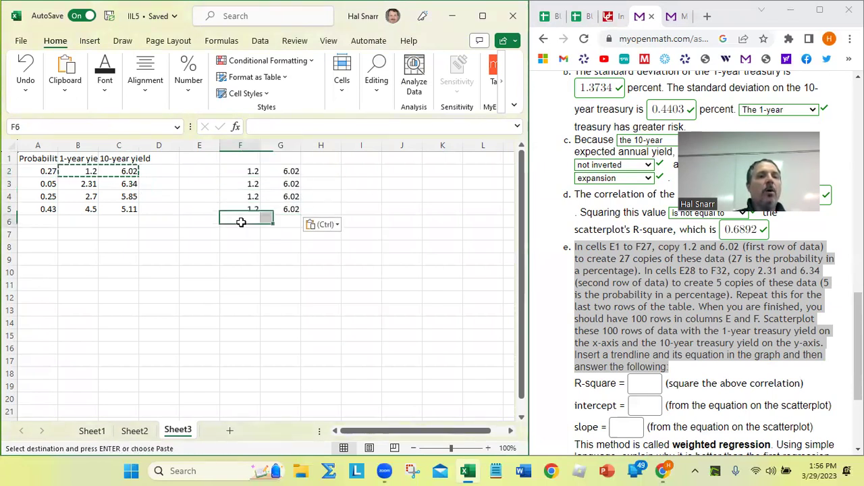
pyautogui.hotkey('ctrl', 'v')
pyautogui.click(245, 237)
pyautogui.hotkey('ctrl', 'v')
pyautogui.click(246, 249)
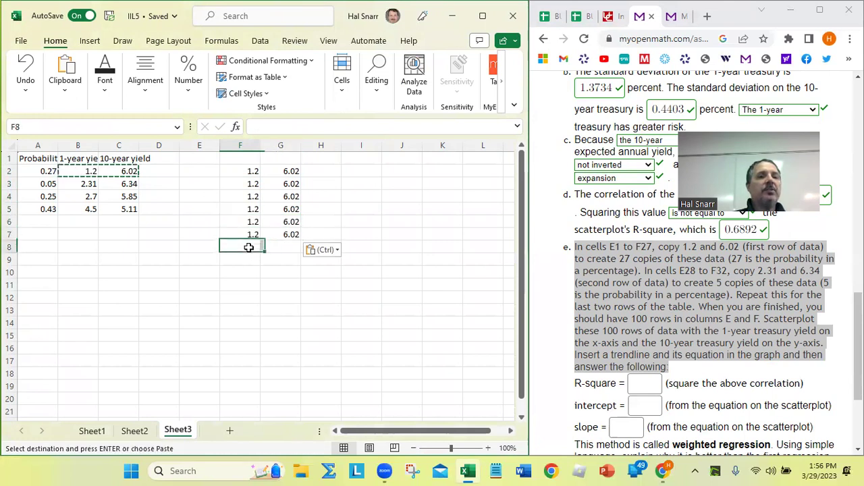
pyautogui.hotkey('ctrl', 'v')
pyautogui.click(245, 259)
pyautogui.hotkey('ctrl', 'v')
pyautogui.click(246, 272)
pyautogui.hotkey('ctrl', 'v')
pyautogui.click(246, 285)
pyautogui.hotkey('ctrl', 'v')
pyautogui.click(250, 298)
pyautogui.hotkey('ctrl', 'v')
pyautogui.click(256, 312)
pyautogui.hotkey('ctrl', 'v')
pyautogui.click(247, 323)
pyautogui.hotkey('ctrl', 'v')
pyautogui.click(244, 336)
pyautogui.hotkey('ctrl', 'v')
pyautogui.click(247, 348)
pyautogui.hotkey('ctrl', 'v')
pyautogui.click(248, 361)
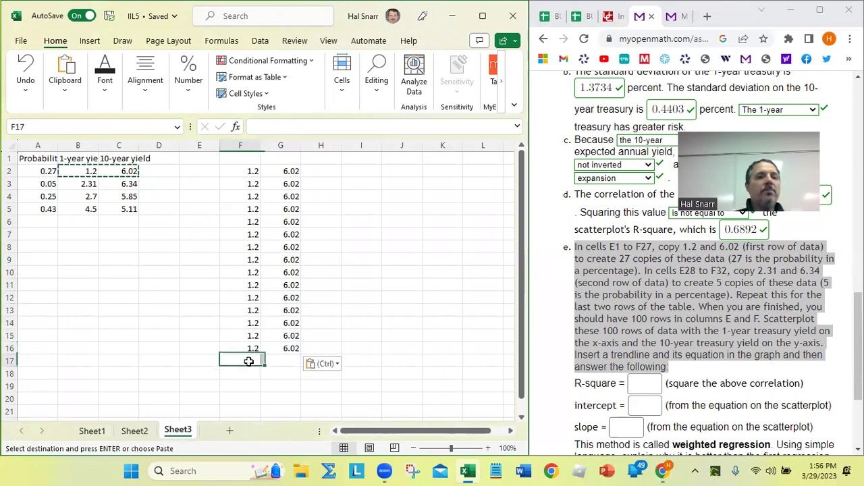
pyautogui.hotkey('ctrl', 'v')
pyautogui.click(251, 374)
pyautogui.hotkey('ctrl', 'v')
pyautogui.click(244, 386)
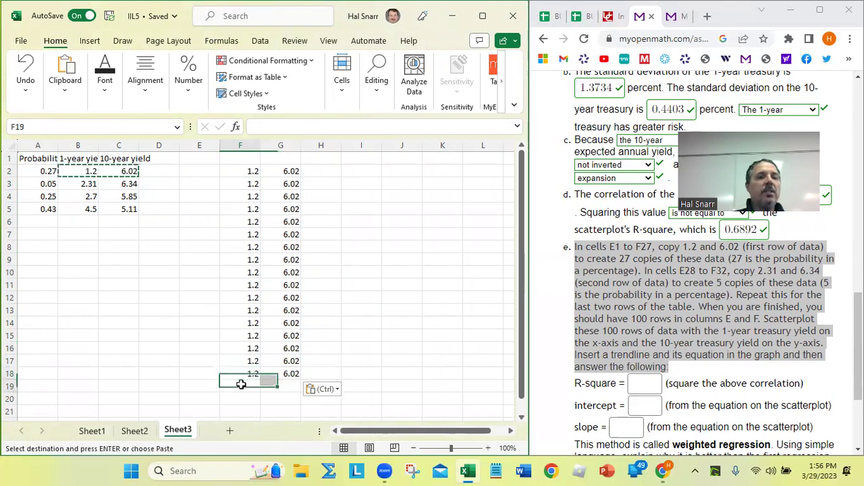
pyautogui.hotkey('ctrl', 'v')
pyautogui.click(246, 400)
pyautogui.hotkey('ctrl', 'v')
pyautogui.scroll(-1, 247, 398)
pyautogui.click(253, 376)
pyautogui.hotkey('ctrl', 'v')
pyautogui.click(246, 387)
pyautogui.hotkey('ctrl', 'v')
pyautogui.click(244, 398)
pyautogui.hotkey('ctrl', 'v')
pyautogui.scroll(-1, 254, 392)
pyautogui.click(252, 373)
pyautogui.hotkey('ctrl', 'v')
pyautogui.click(251, 385)
pyautogui.hotkey('ctrl', 'v')
pyautogui.scroll(-1, 252, 384)
pyautogui.click(248, 360)
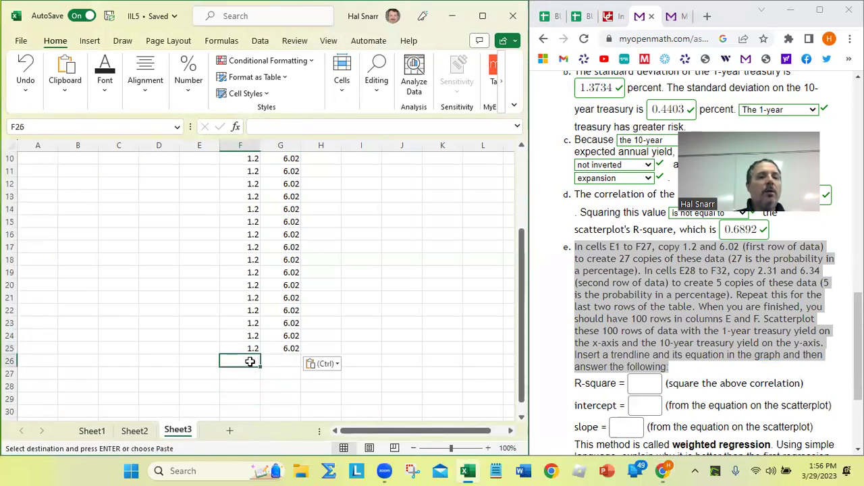
pyautogui.hotkey('ctrl', 'v')
pyautogui.click(248, 374)
pyautogui.hotkey('ctrl', 'v')
pyautogui.click(244, 385)
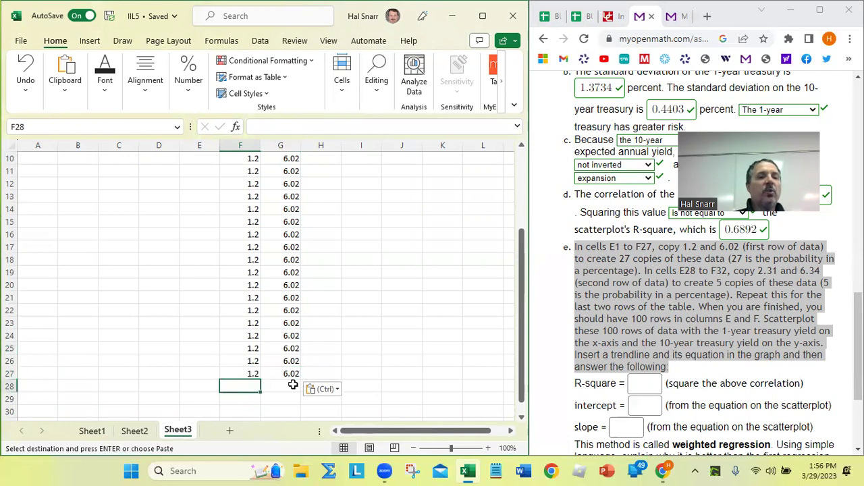
pyautogui.hotkey('ctrl', 'v')
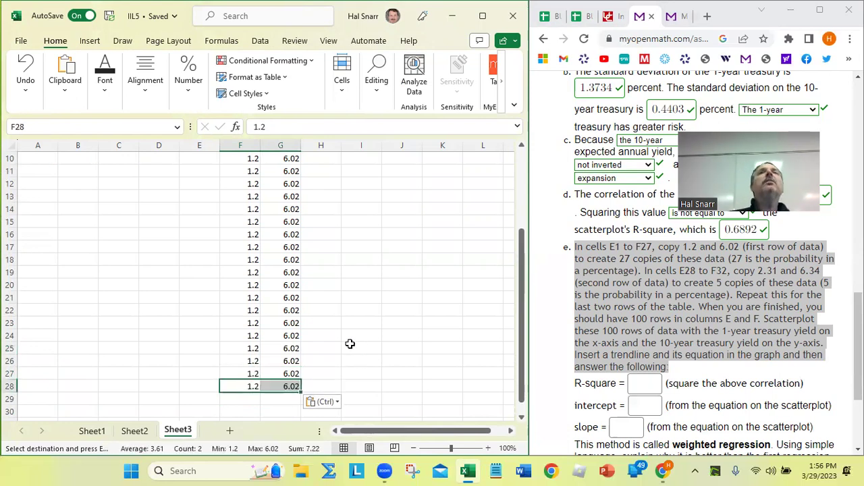
# Number the copied rows in column E from 1 in E2 to 27 in E28
pyautogui.scroll(3, 349, 343)
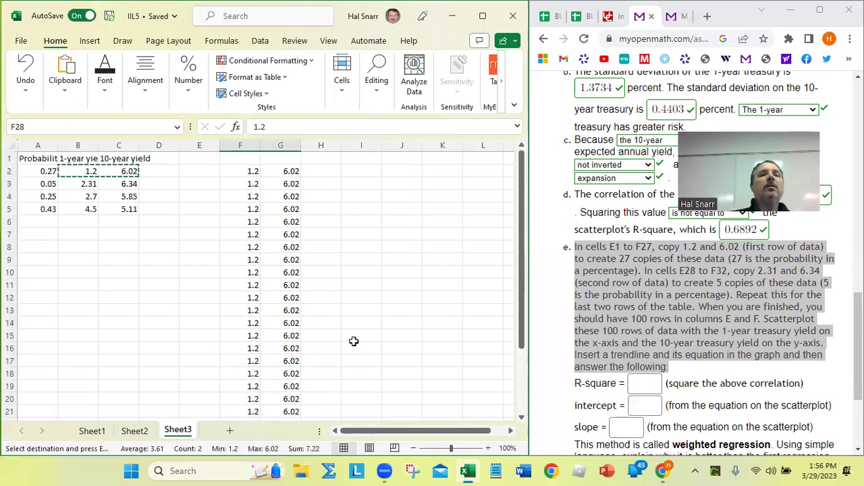
pyautogui.click(203, 171)
pyautogui.write('1')
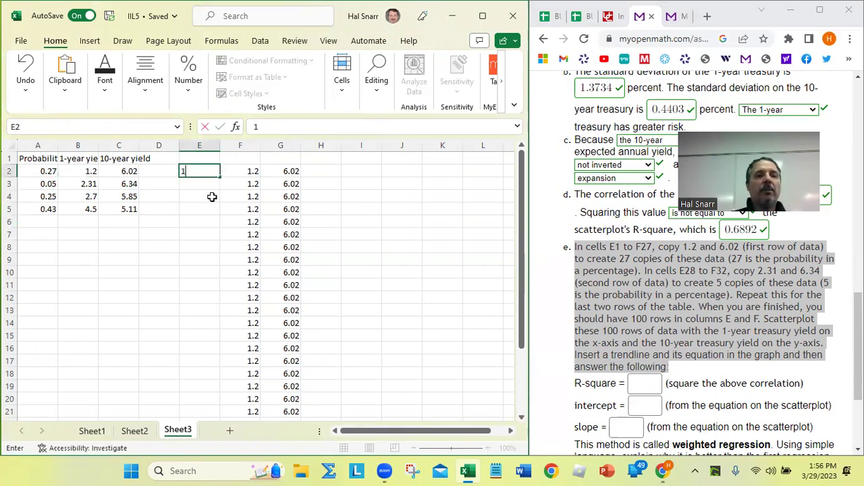
pyautogui.press('Return')
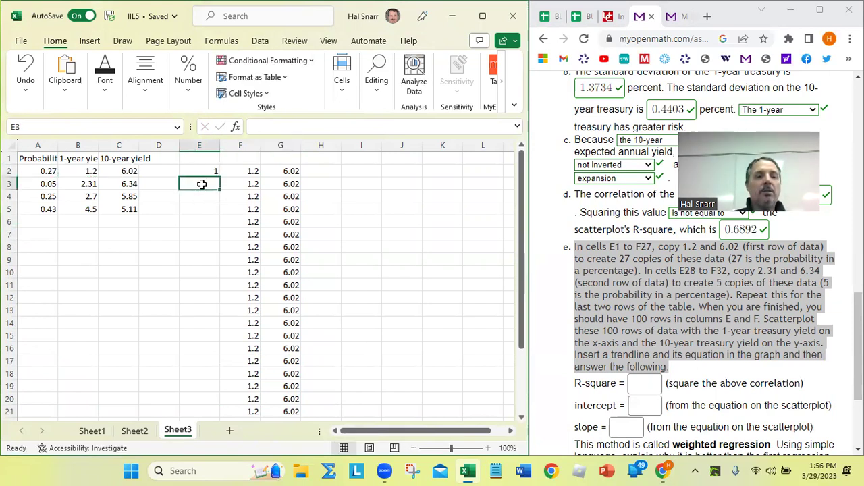
pyautogui.write('2')
pyautogui.moveTo(206, 171); pyautogui.dragTo(216, 401)
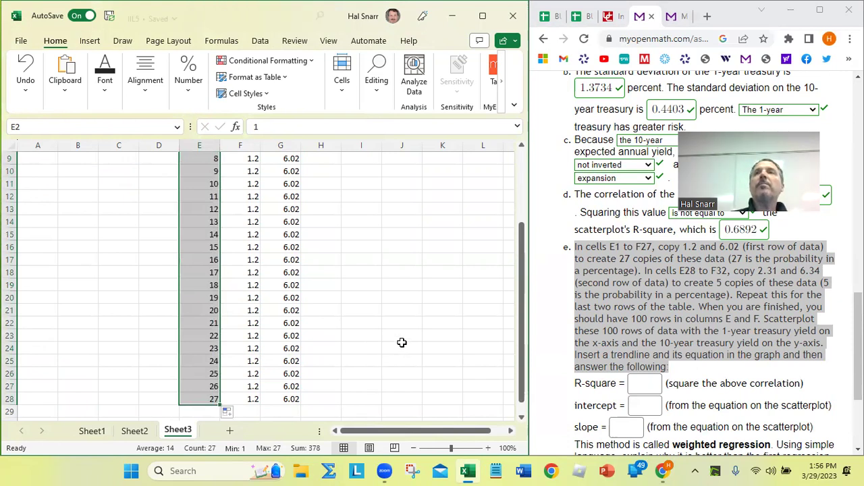
# Copy the second yield pair B3:C3 and paste it into each row of F29:G33, making 5 copies
pyautogui.scroll(3, 405, 338)
pyautogui.moveTo(84, 184); pyautogui.dragTo(135, 183)
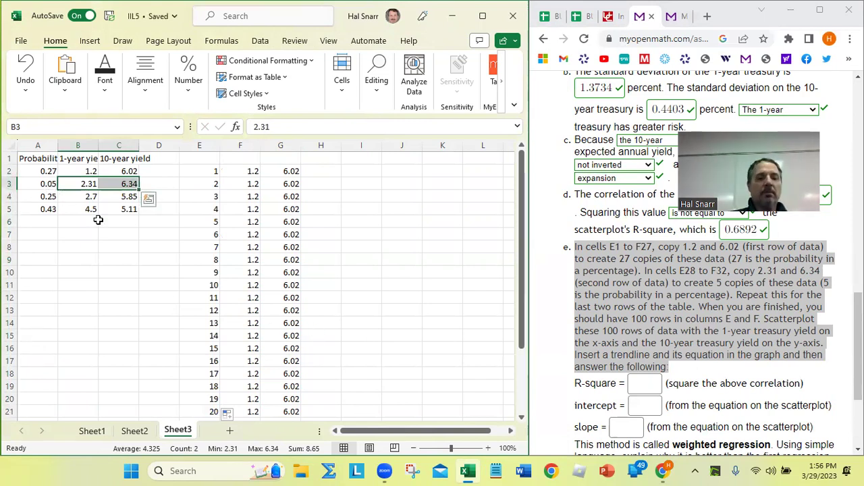
pyautogui.hotkey('ctrl', 'c')
pyautogui.scroll(-5, 216, 286)
pyautogui.click(230, 324)
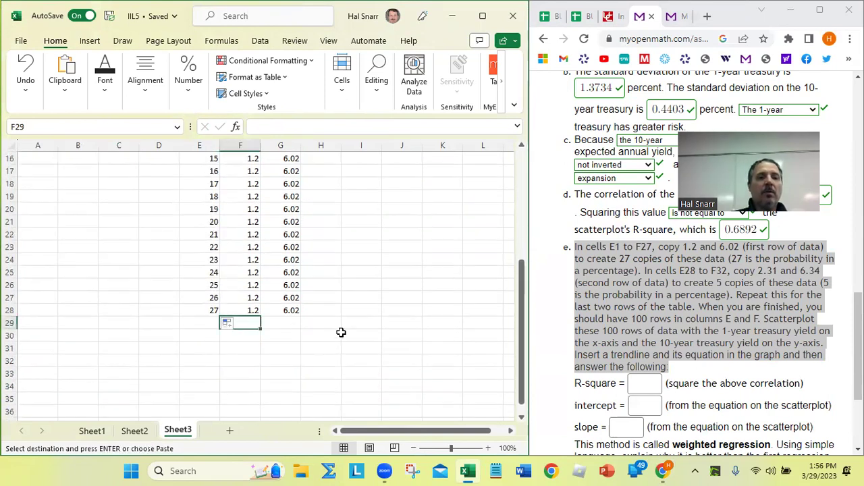
pyautogui.hotkey('ctrl', 'v')
pyautogui.click(236, 335)
pyautogui.hotkey('ctrl', 'v')
pyautogui.click(241, 347)
pyautogui.hotkey('ctrl', 'v')
pyautogui.click(245, 361)
pyautogui.hotkey('ctrl', 'v')
pyautogui.press('ctrl')
pyautogui.press('Escape')
pyautogui.press('ctrl')
pyautogui.press('Escape')
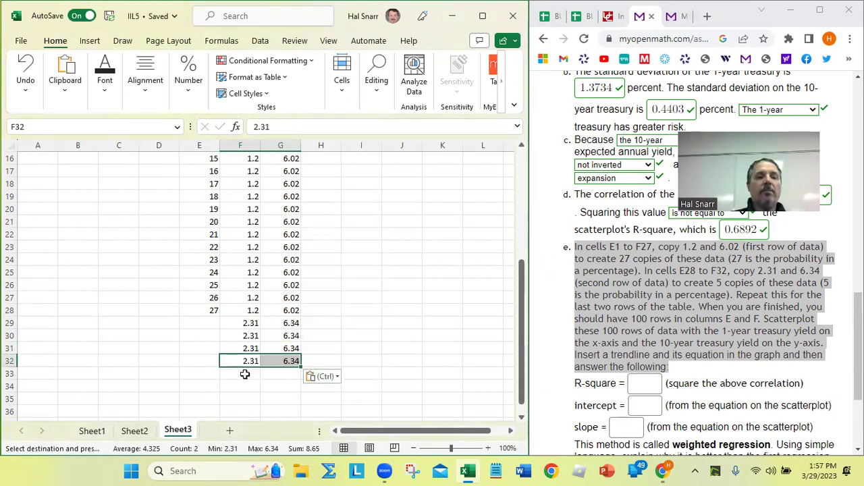
pyautogui.click(246, 373)
pyautogui.hotkey('ctrl', 'v')
# Number the 2.31 and 6.34 rows from 1 to 5 in E29:E33
pyautogui.click(212, 335)
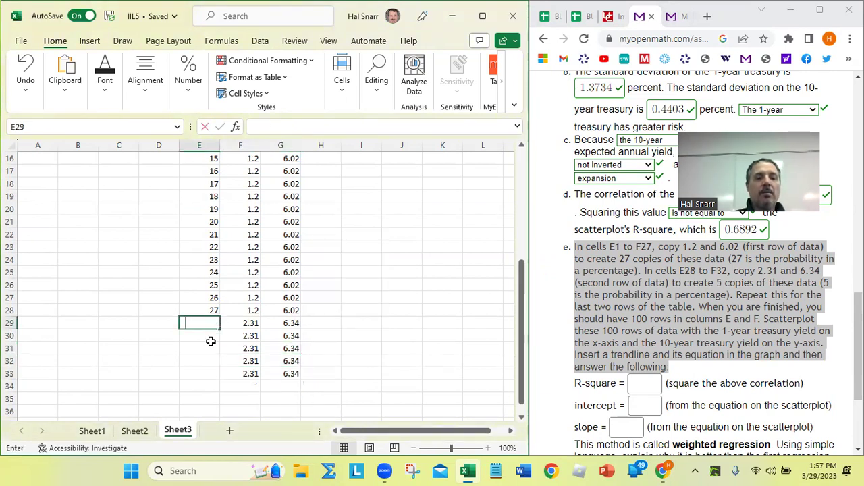
pyautogui.write('2')
pyautogui.moveTo(212, 326); pyautogui.dragTo(223, 378)
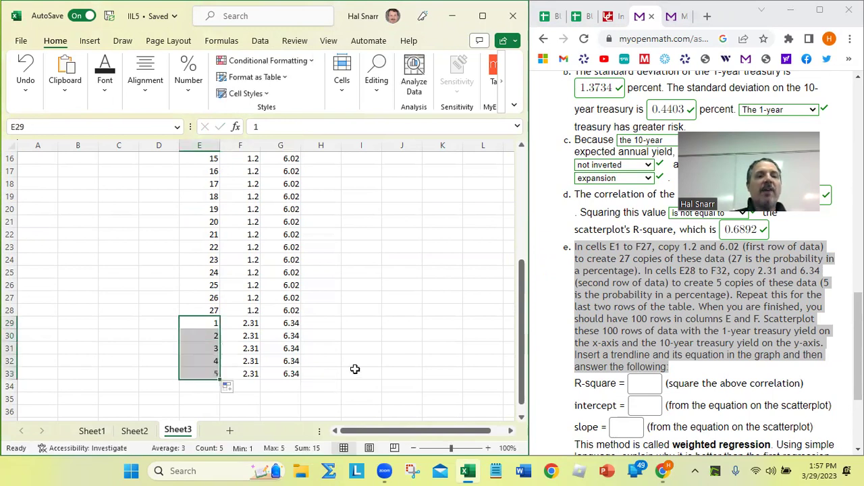
# Copy the counters 1 to 25 from E2:E26 and paste them starting at E34
pyautogui.scroll(5, 384, 347)
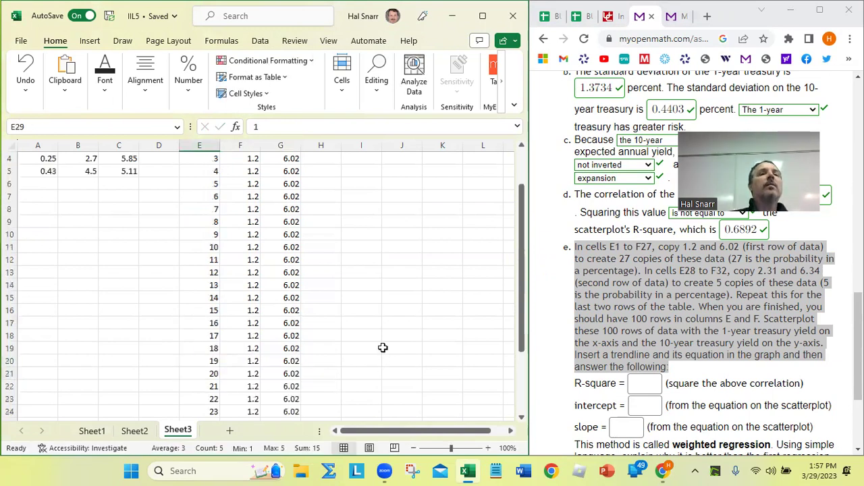
pyautogui.moveTo(91, 197); pyautogui.dragTo(129, 195)
pyautogui.moveTo(202, 172); pyautogui.dragTo(200, 389)
pyautogui.hotkey('ctrl', 'c')
pyautogui.scroll(-3, 199, 390)
pyautogui.click(203, 374)
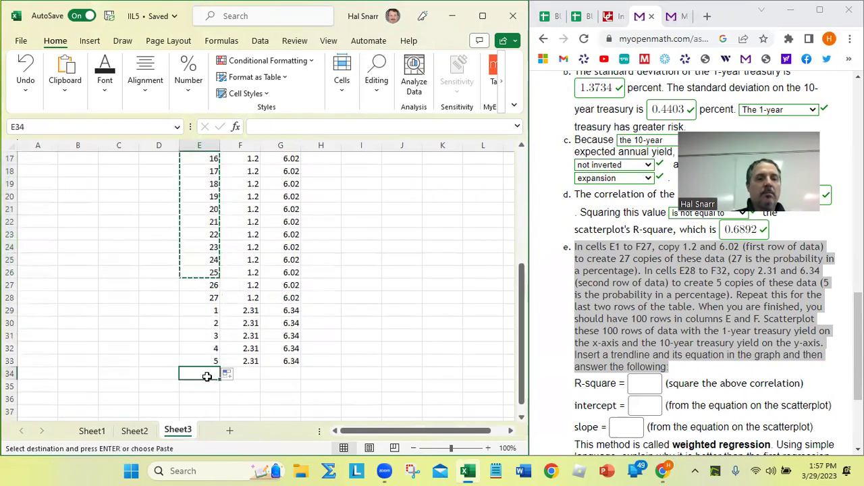
pyautogui.hotkey('ctrl', 'v')
# Copy the third yield pair B4:C4 and paste it across F34:G58 beside the 25 counters
pyautogui.scroll(5, 163, 301)
pyautogui.moveTo(89, 194); pyautogui.dragTo(127, 195)
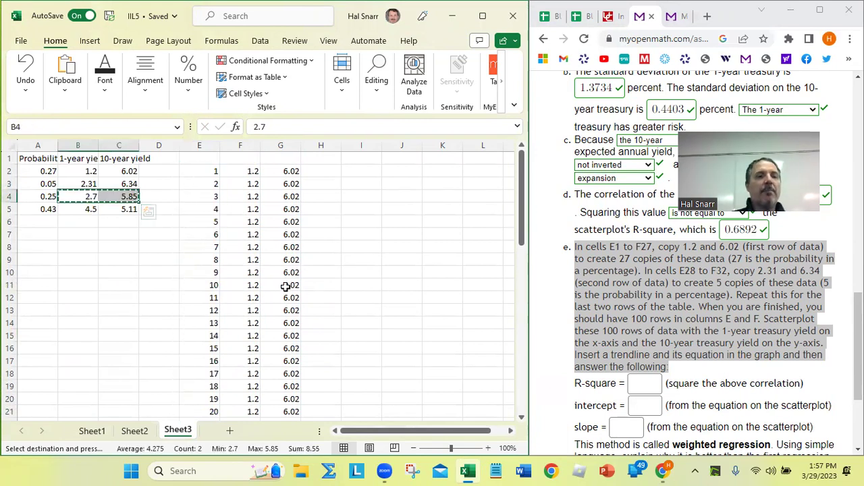
pyautogui.scroll(-7, 286, 285)
pyautogui.moveTo(241, 308); pyautogui.dragTo(270, 399)
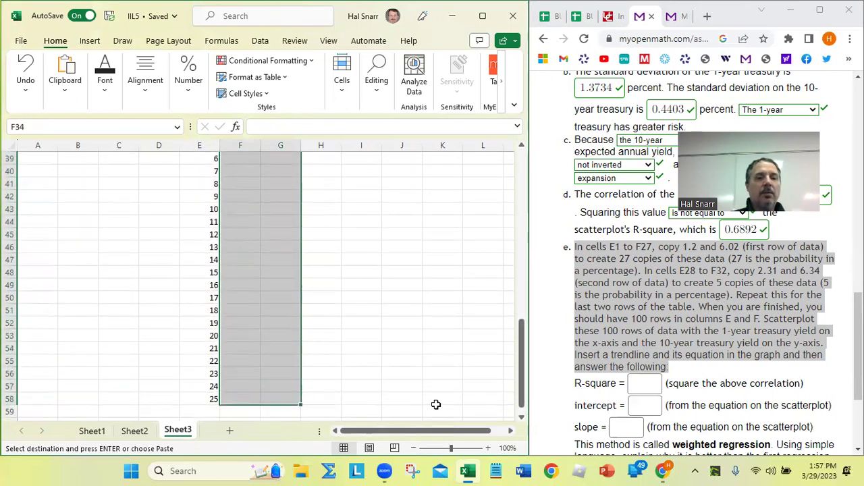
pyautogui.hotkey('ctrl', 'v')
pyautogui.scroll(-6, 385, 325)
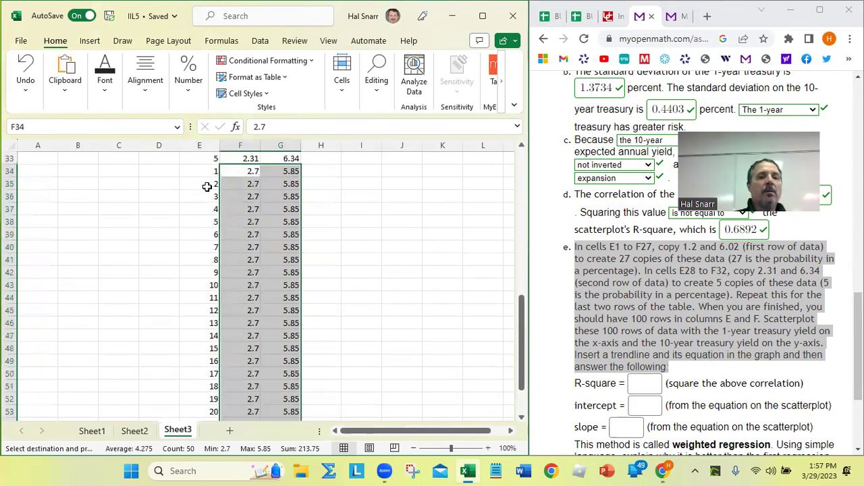
# Copy the counters 1 to 25 from E34:E58 to E59 and extend the series down to 43 in E101
pyautogui.moveTo(208, 173); pyautogui.dragTo(203, 201)
pyautogui.moveTo(181, 396)
pyautogui.mouseDown()
pyautogui.moveTo(182, 439)
pyautogui.moveTo(198, 400)
pyautogui.mouseUp()
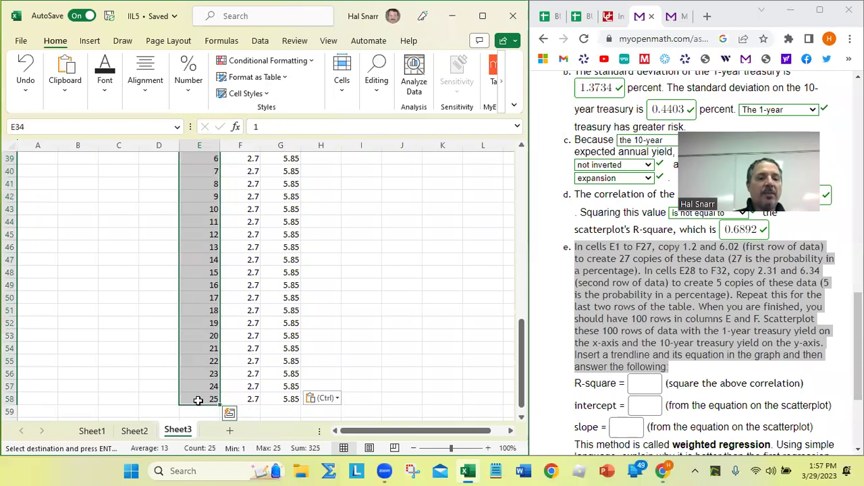
pyautogui.hotkey('ctrl', 'c')
pyautogui.scroll(13, 125, 330)
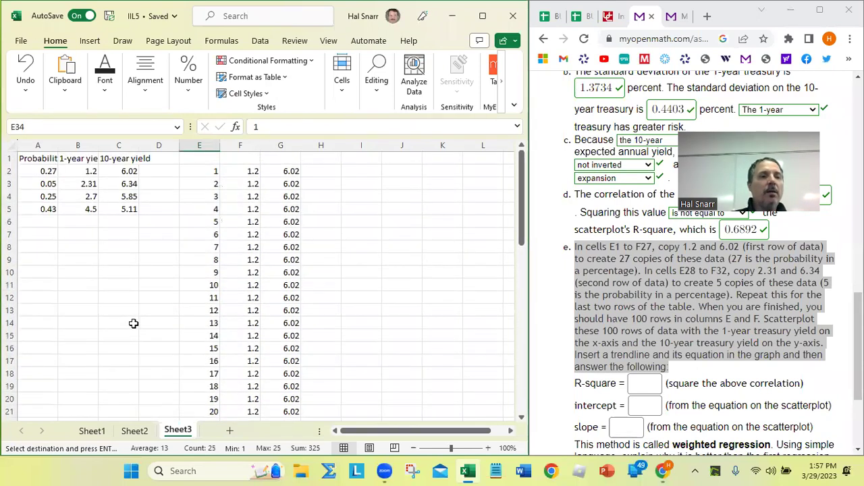
pyautogui.scroll(-10, 135, 323)
pyautogui.scroll(-7, 144, 318)
pyautogui.click(210, 247)
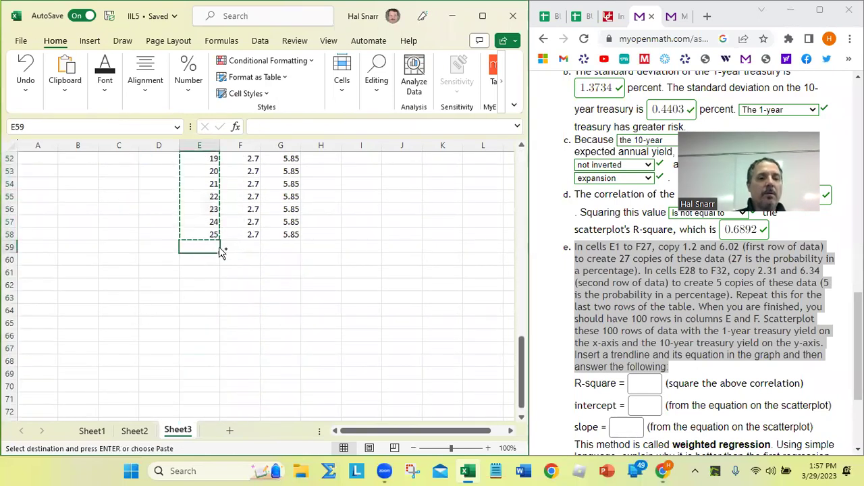
pyautogui.hotkey('ctrl', 'v')
pyautogui.scroll(-9, 200, 271)
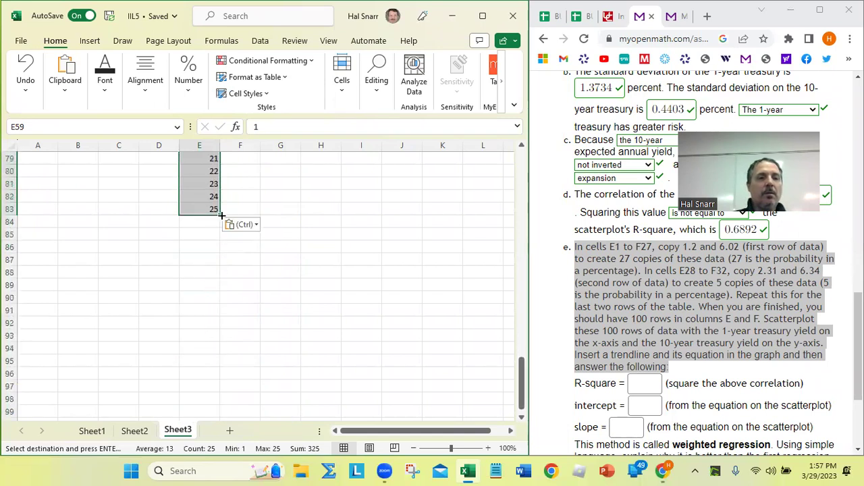
pyautogui.moveTo(221, 215); pyautogui.dragTo(222, 382)
# Copy the fourth yield pair B5:C5 and paste it across F59:G101 beside the 43 counters
pyautogui.scroll(20, 126, 328)
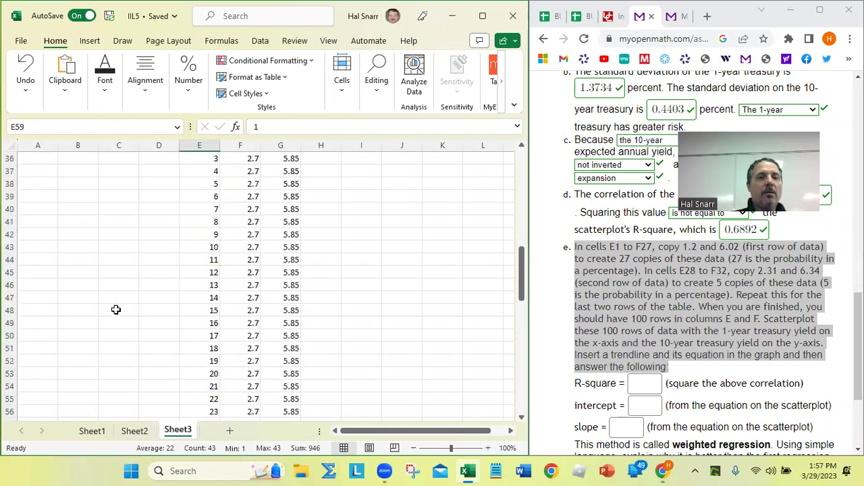
pyautogui.scroll(4, 95, 274)
pyautogui.moveTo(81, 210); pyautogui.dragTo(124, 208)
pyautogui.hotkey('ctrl', 'c')
pyautogui.scroll(-16, 255, 300)
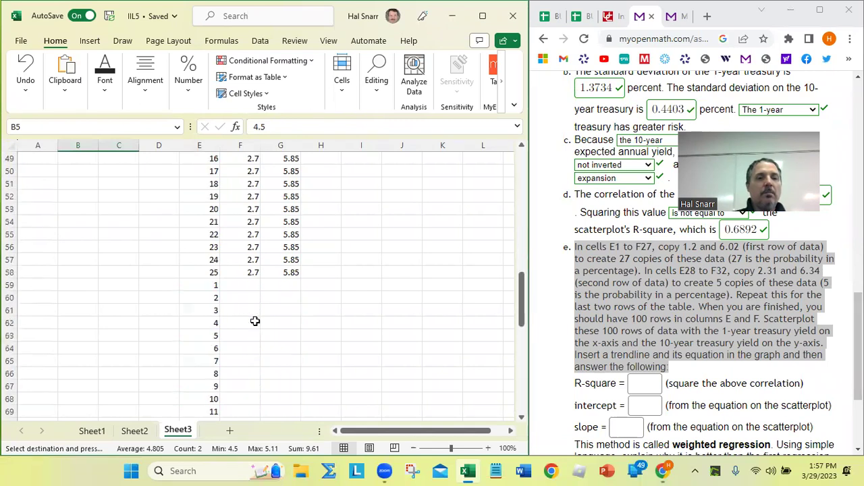
pyautogui.moveTo(251, 286); pyautogui.dragTo(264, 399)
pyautogui.hotkey('ctrl', 'v')
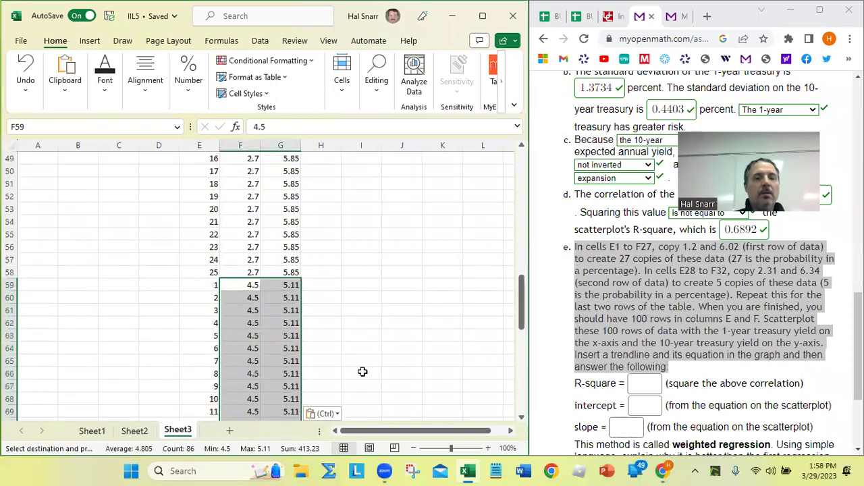
# Review the expanded data in columns E to G from row 101 back up to the first row
pyautogui.scroll(-6, 363, 372)
pyautogui.scroll(-4, 351, 372)
pyautogui.scroll(5, 353, 371)
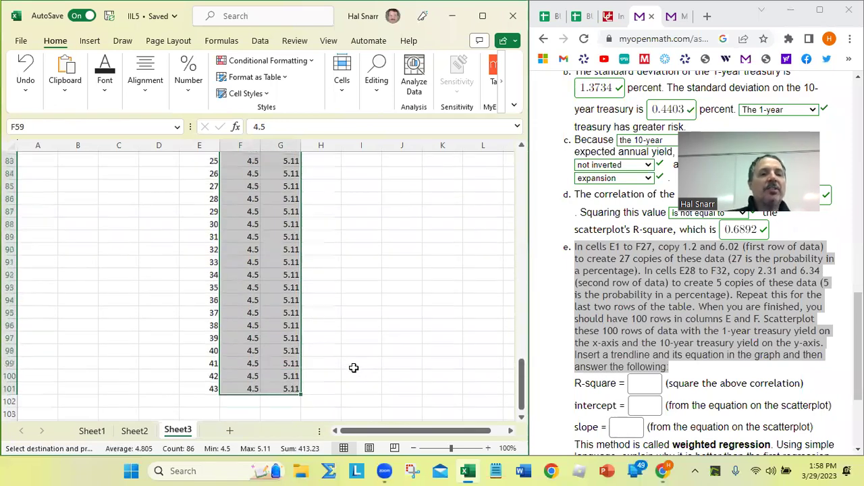
pyautogui.scroll(7, 355, 367)
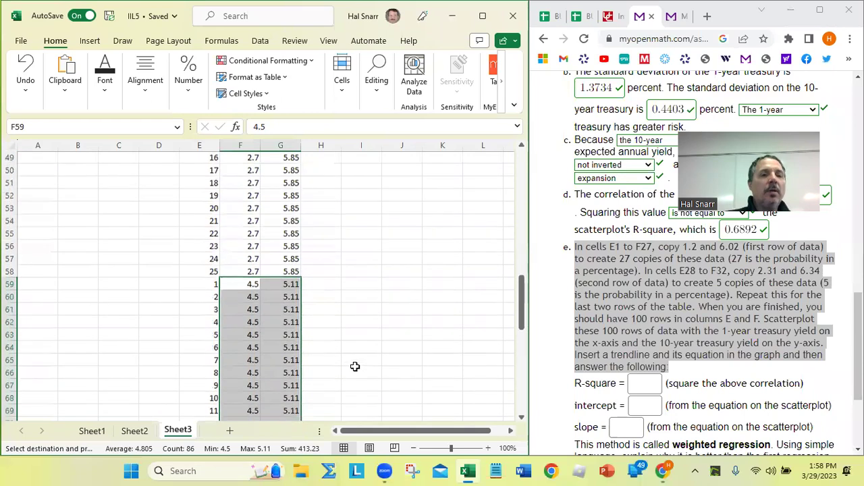
pyautogui.scroll(7, 355, 365)
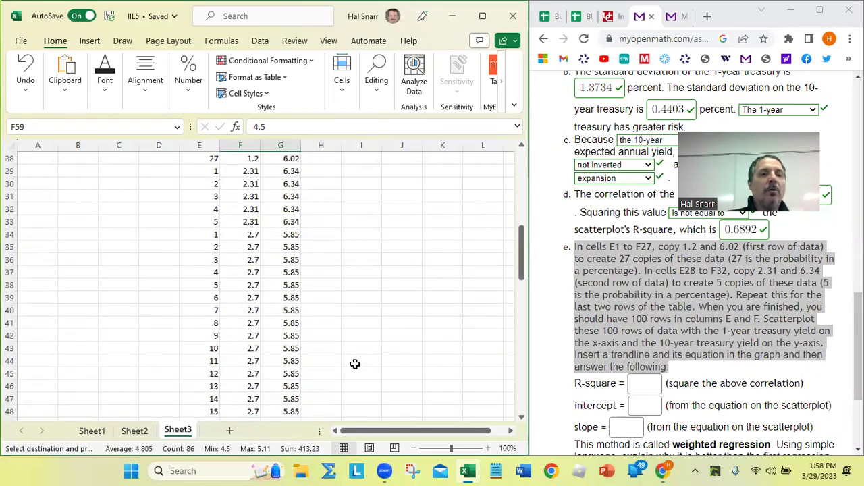
pyautogui.scroll(3, 355, 364)
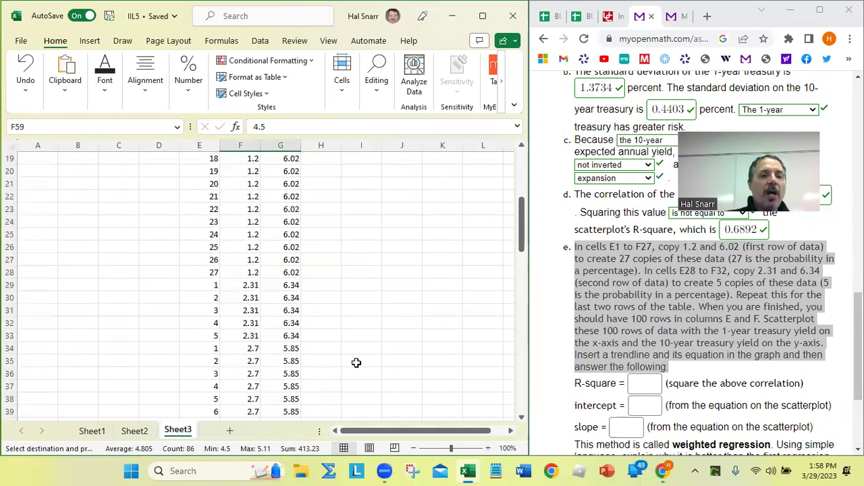
pyautogui.scroll(2, 358, 363)
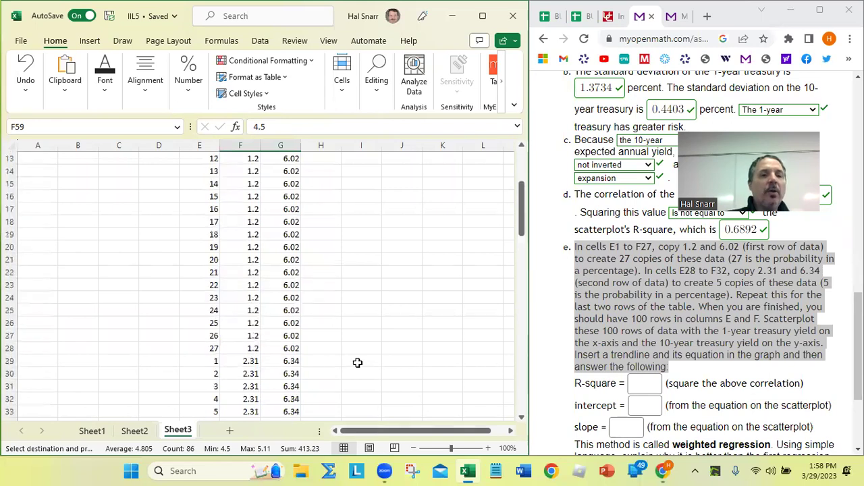
pyautogui.scroll(4, 357, 362)
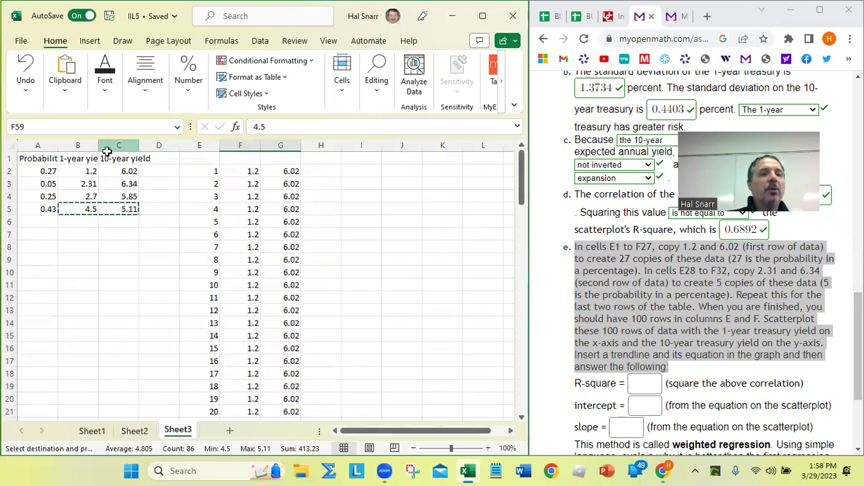
# Copy the 1-year yield and 10-year yield headers from B1:C1 and paste them at F1
pyautogui.click(97, 158)
pyautogui.moveTo(96, 158); pyautogui.dragTo(119, 159)
pyautogui.hotkey('ctrl', 'c')
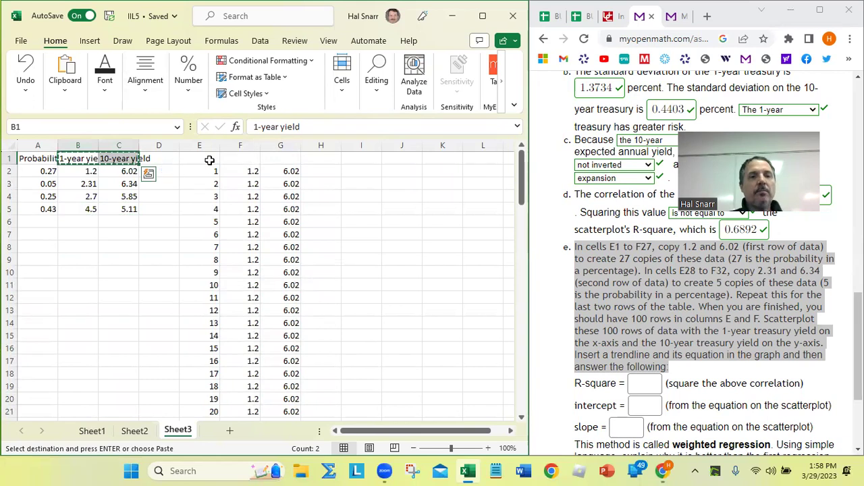
pyautogui.click(228, 160)
pyautogui.hotkey('ctrl', 'v')
pyautogui.click(361, 209)
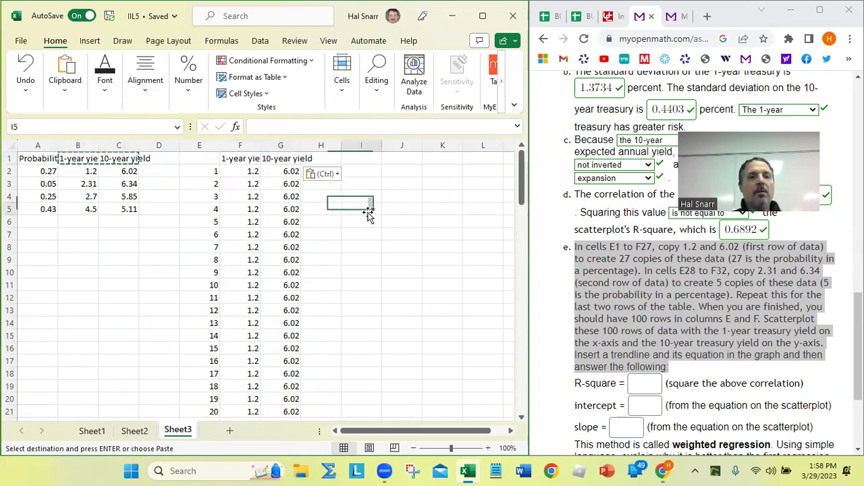